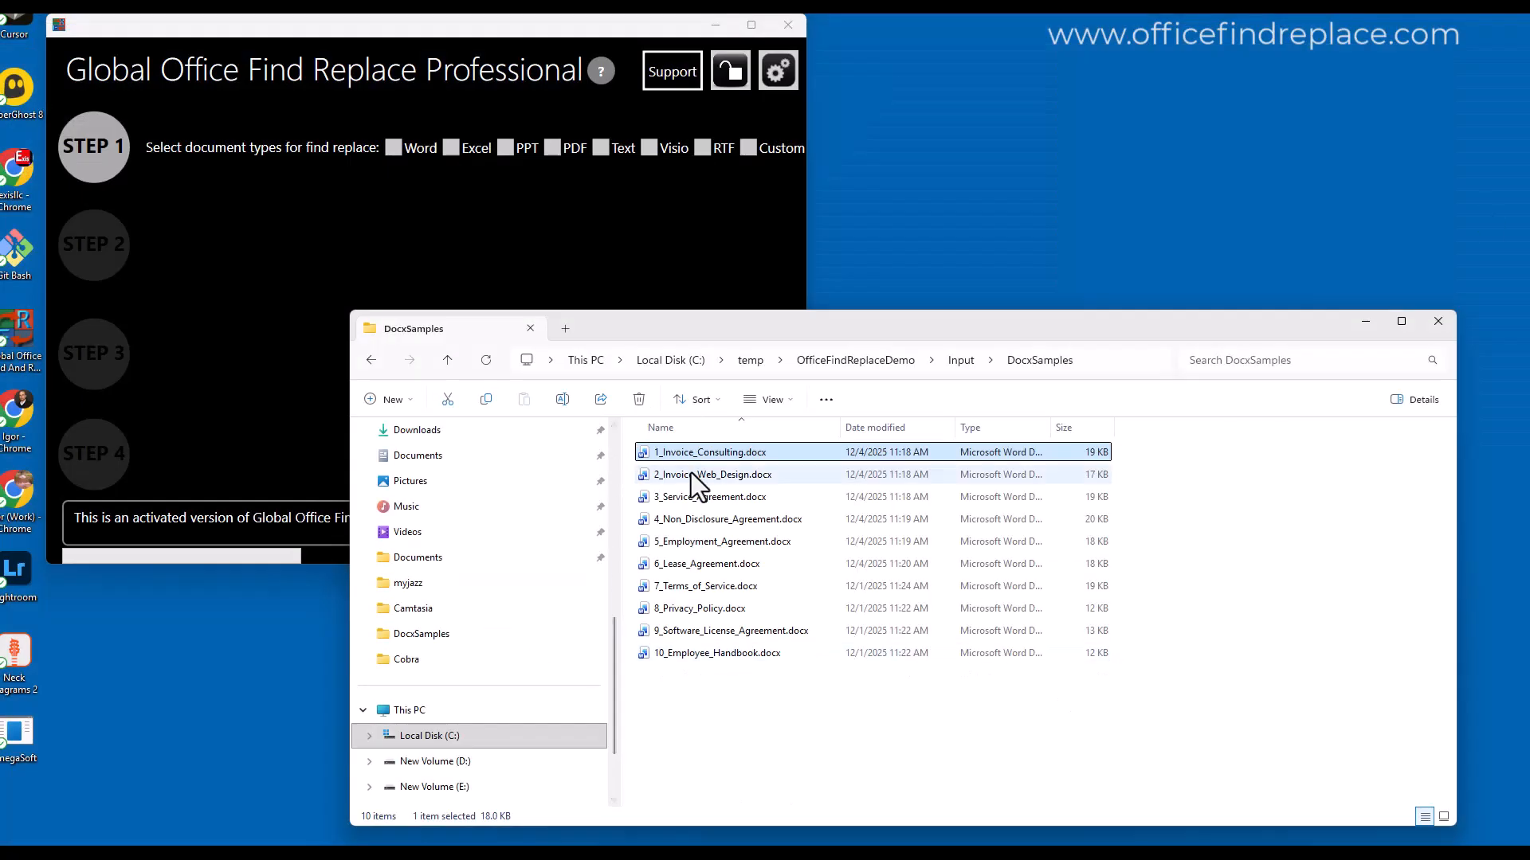
- Open 2_Invoice_Web_Design.docx and 3_Service_Agreement.docx in Word to check their headings for misspellings, and close them
double_click(690, 474)
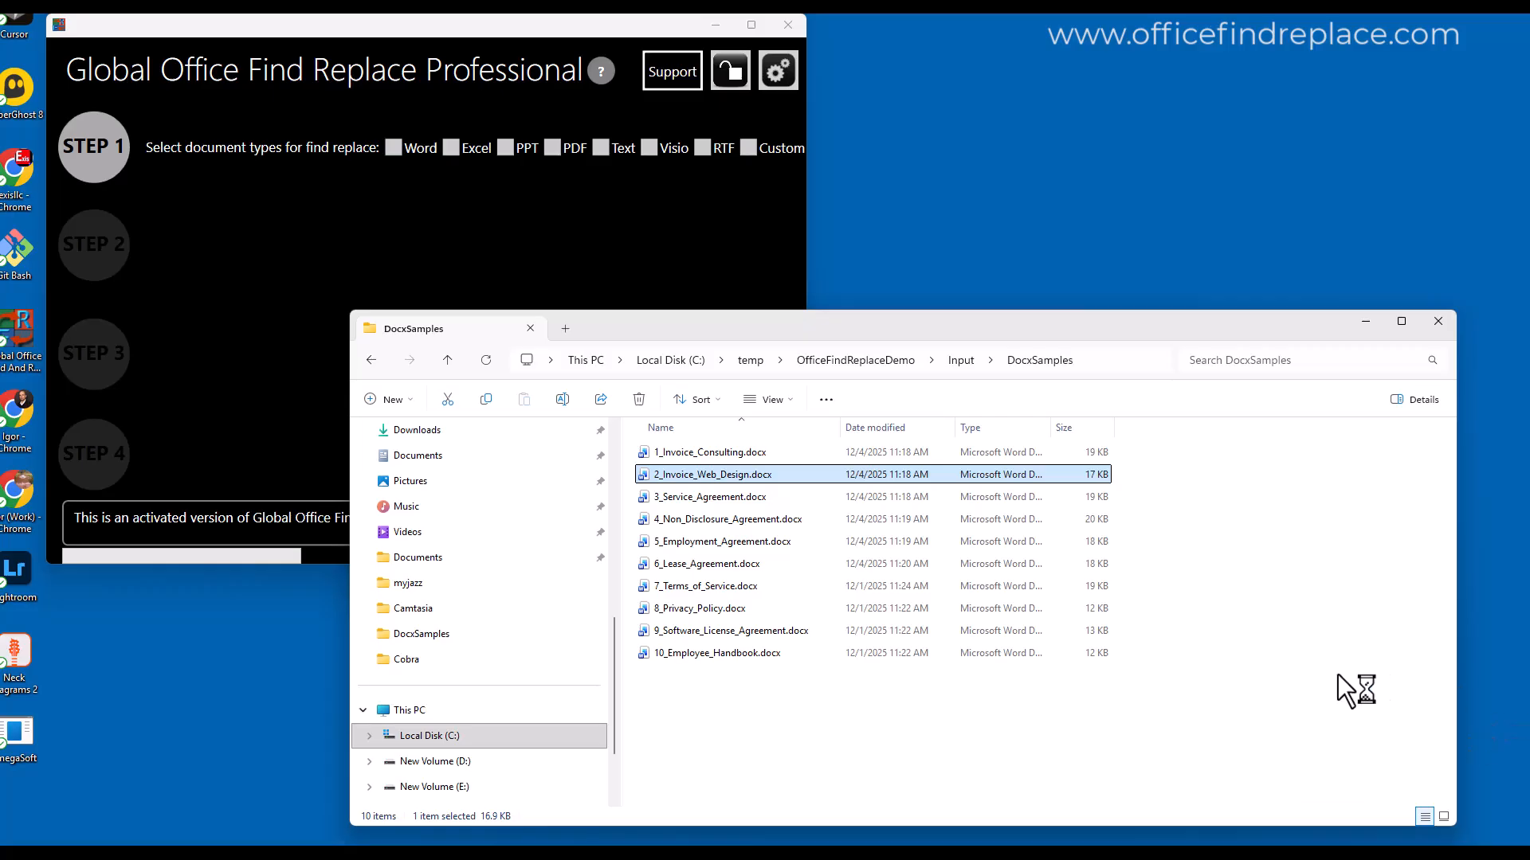
double_click(738, 498)
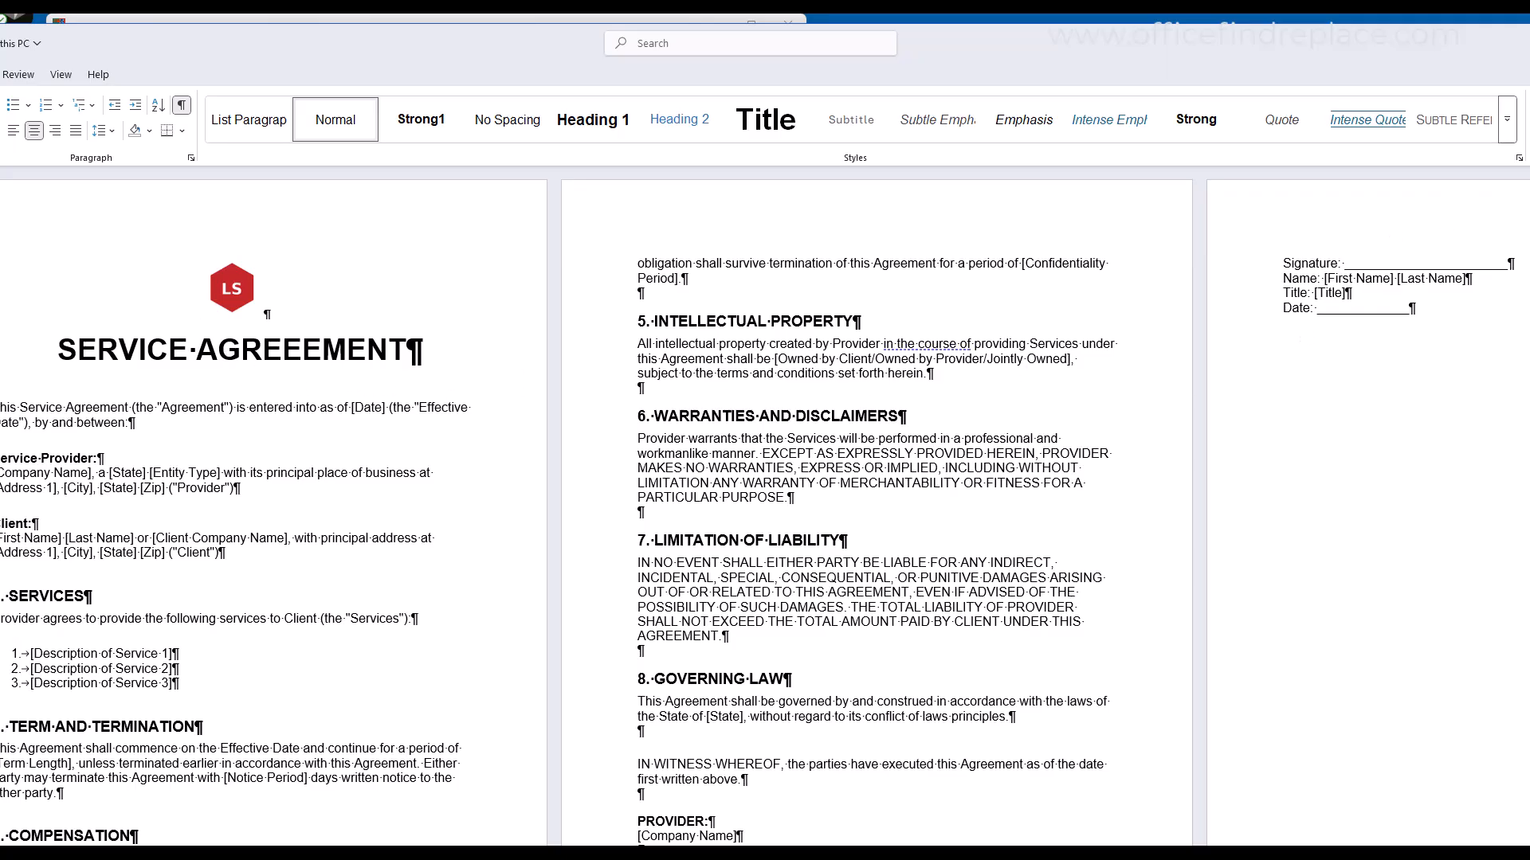
key(alt+F4)
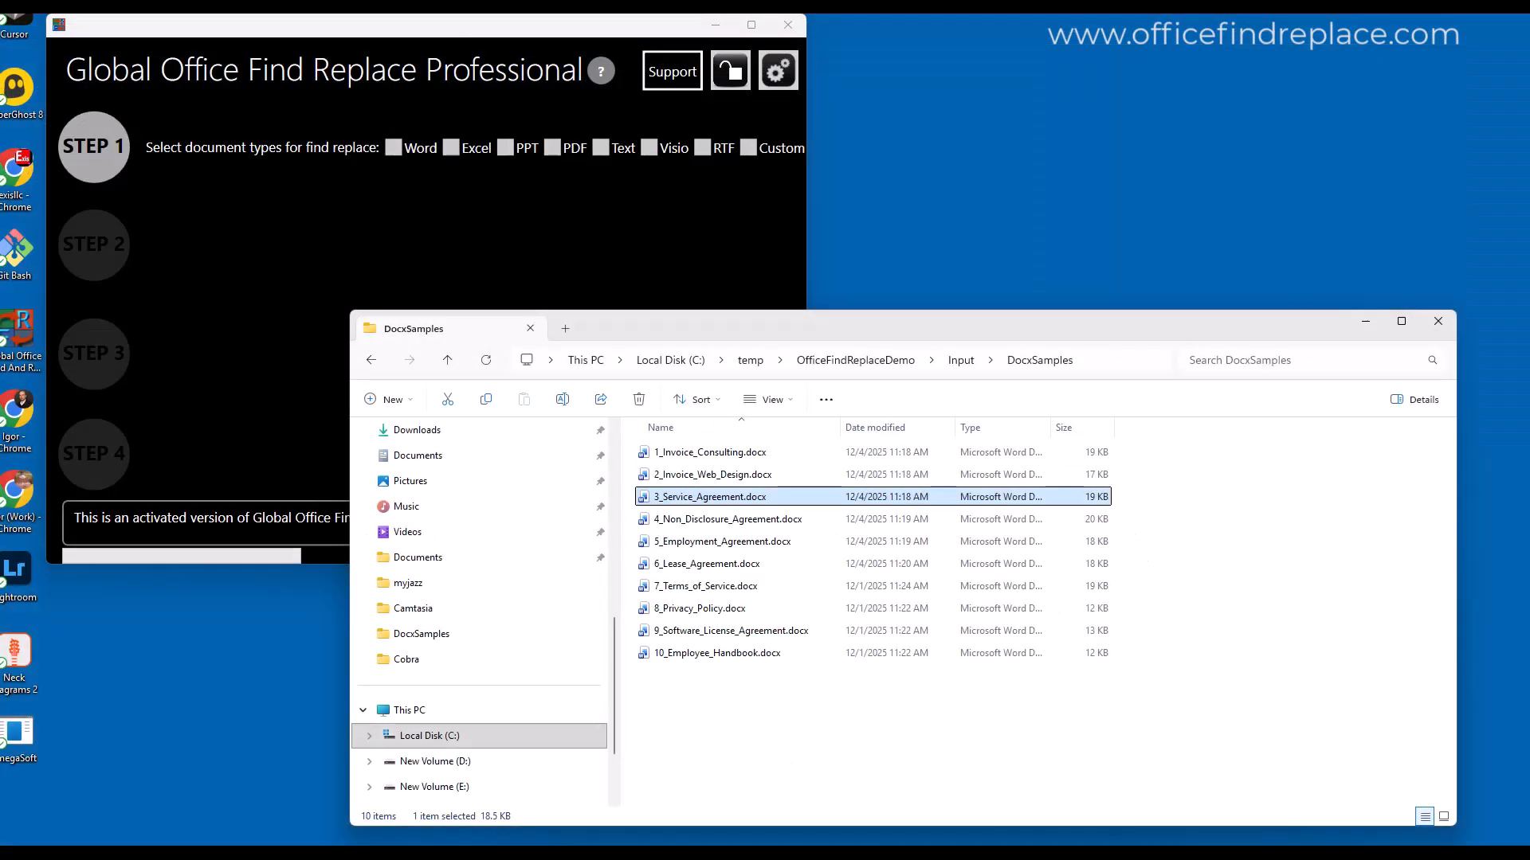
- Switch to Global Office Find Replace Professional and choose Word as the document type for find and replace
click(623, 241)
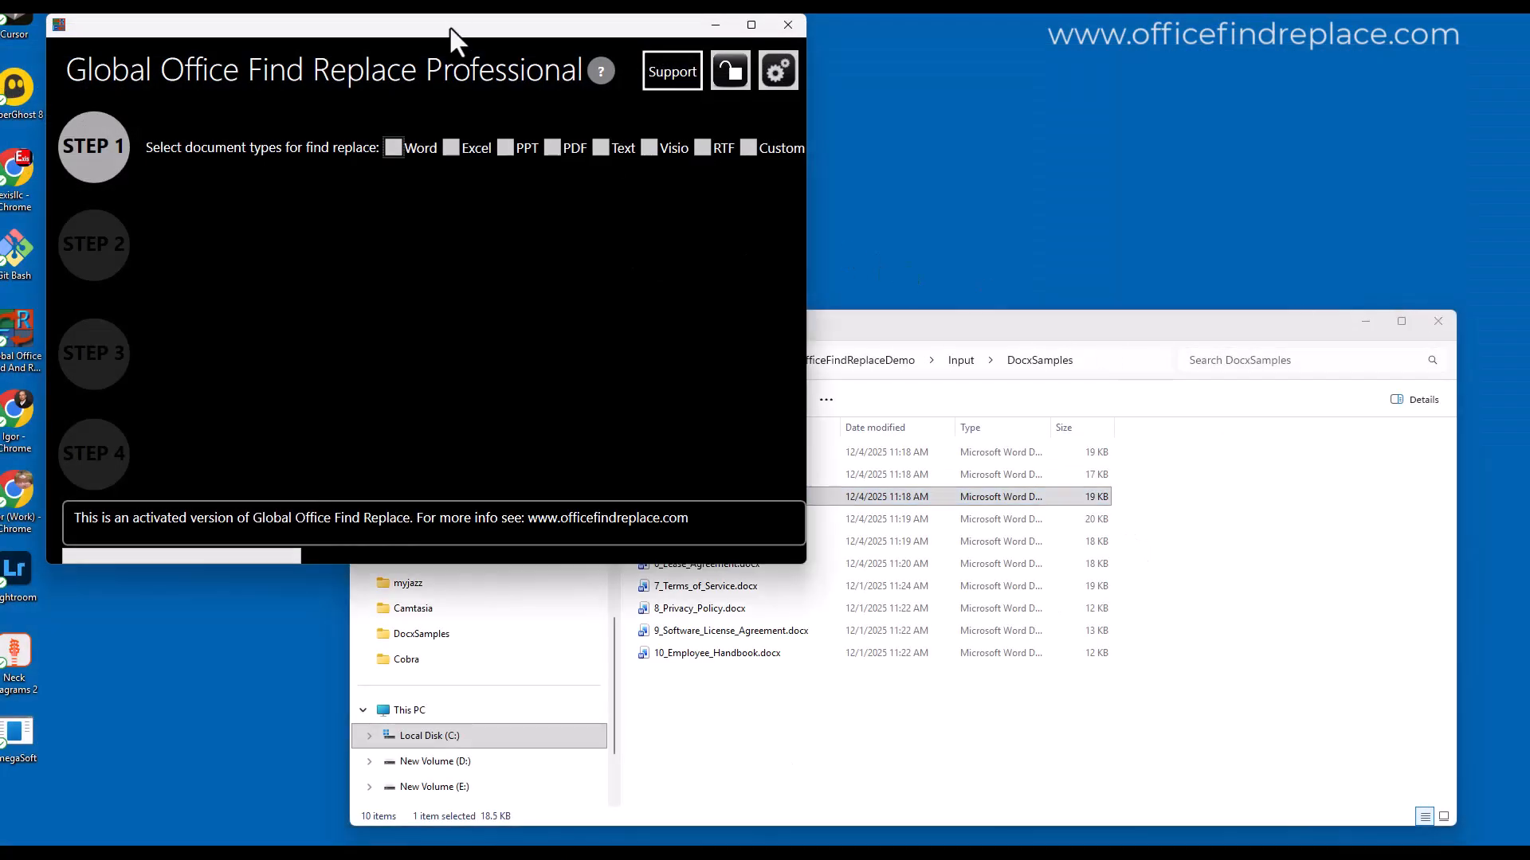
drag(451, 22, 831, 100)
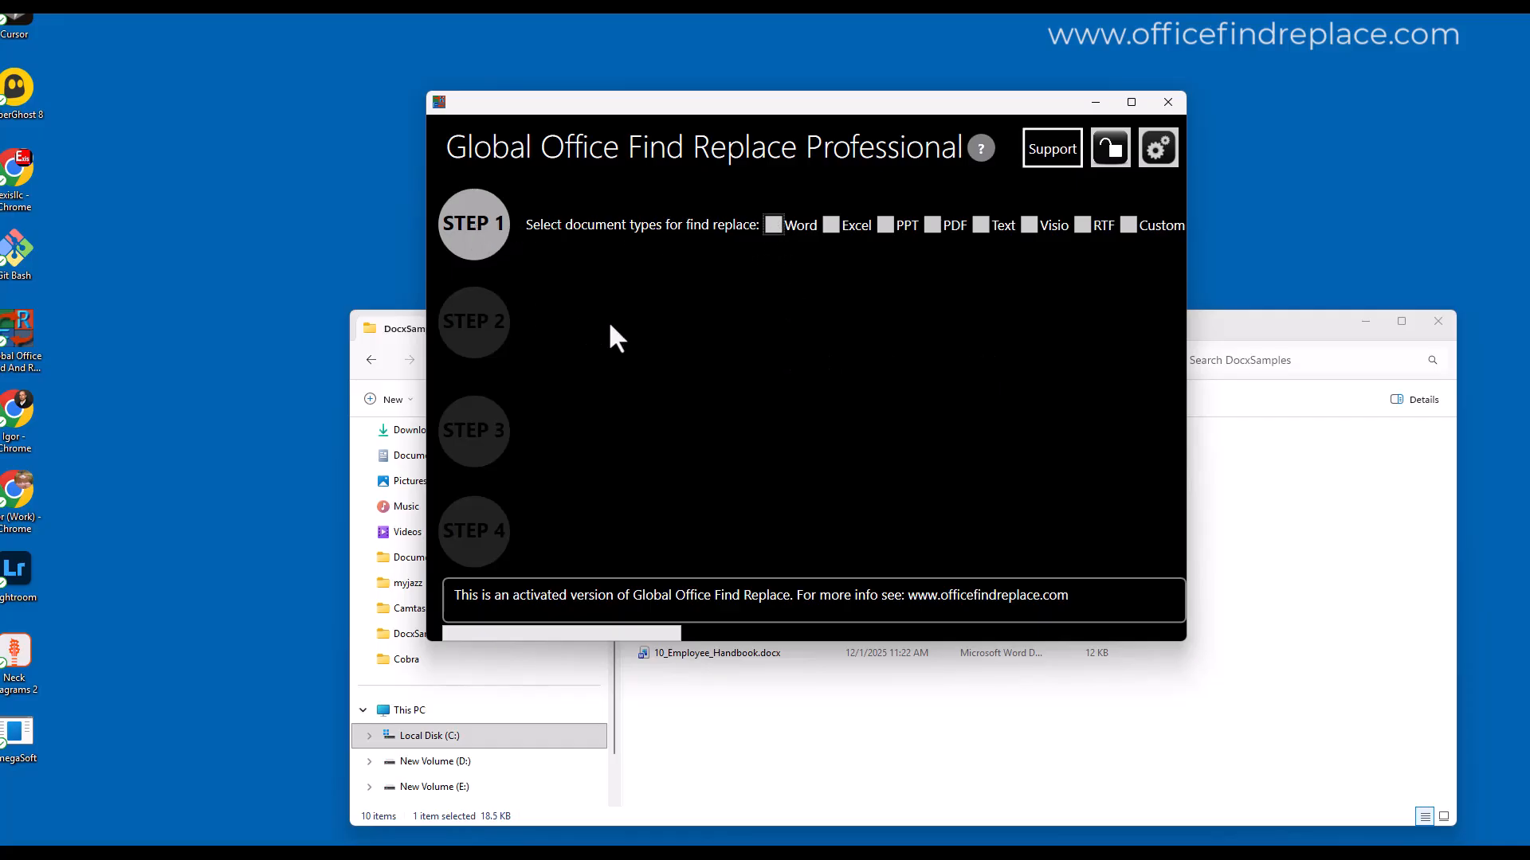
click(772, 224)
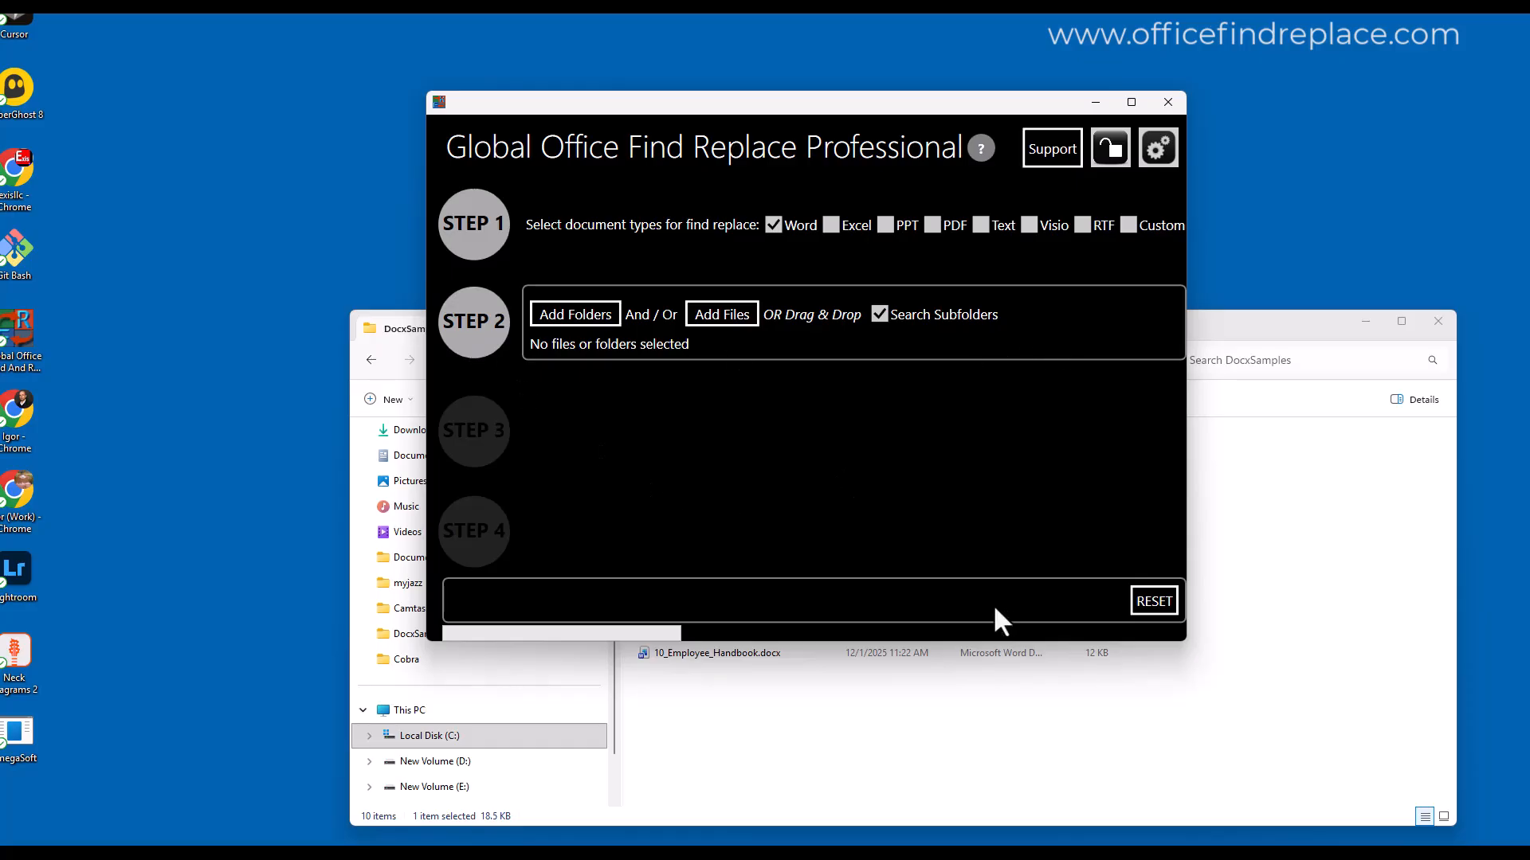
click(594, 316)
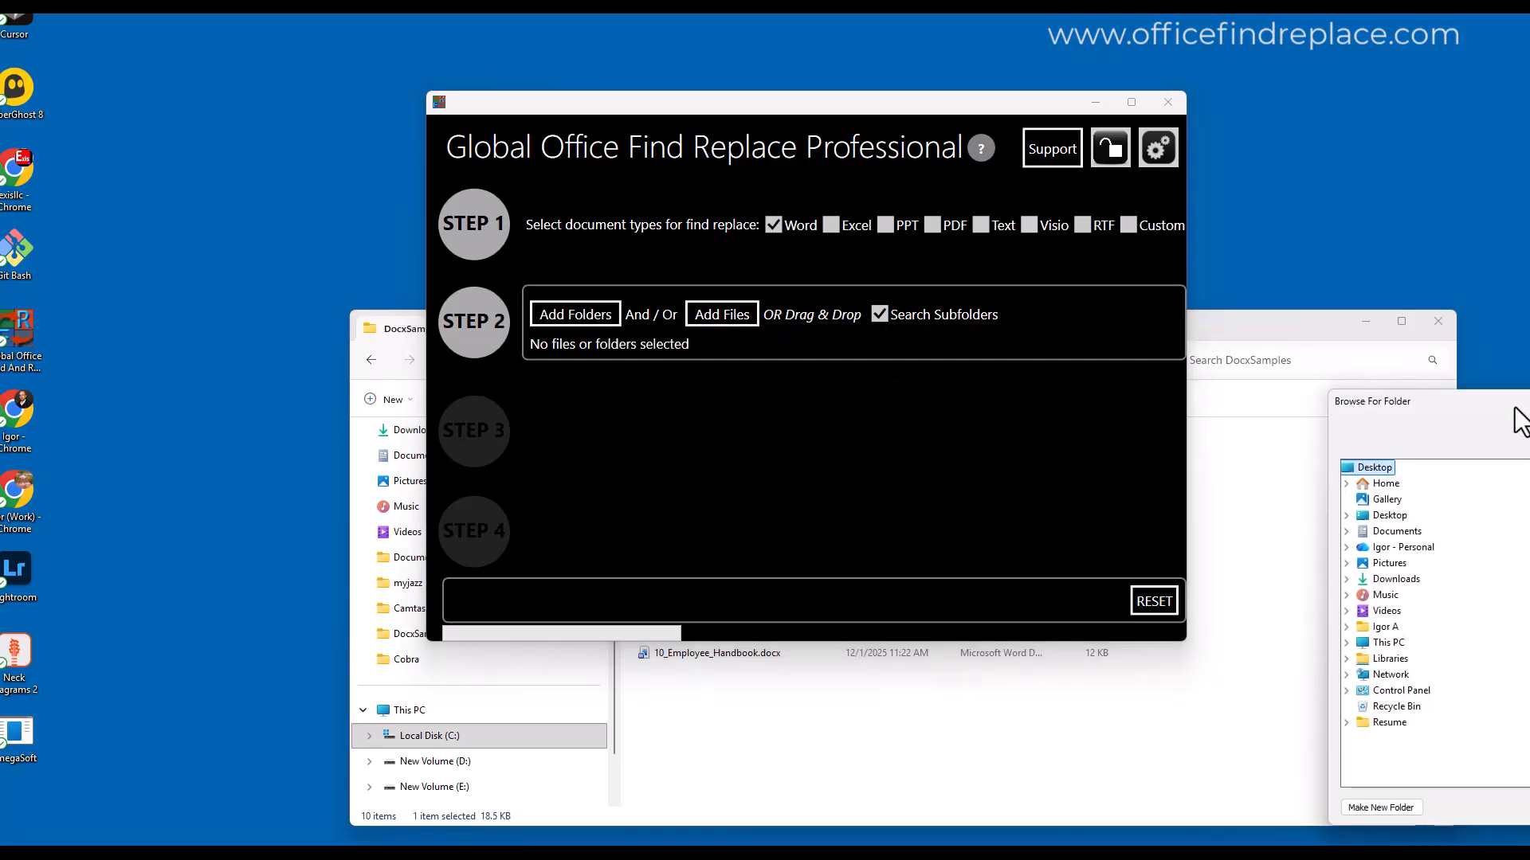
drag(1510, 405, 1022, 254)
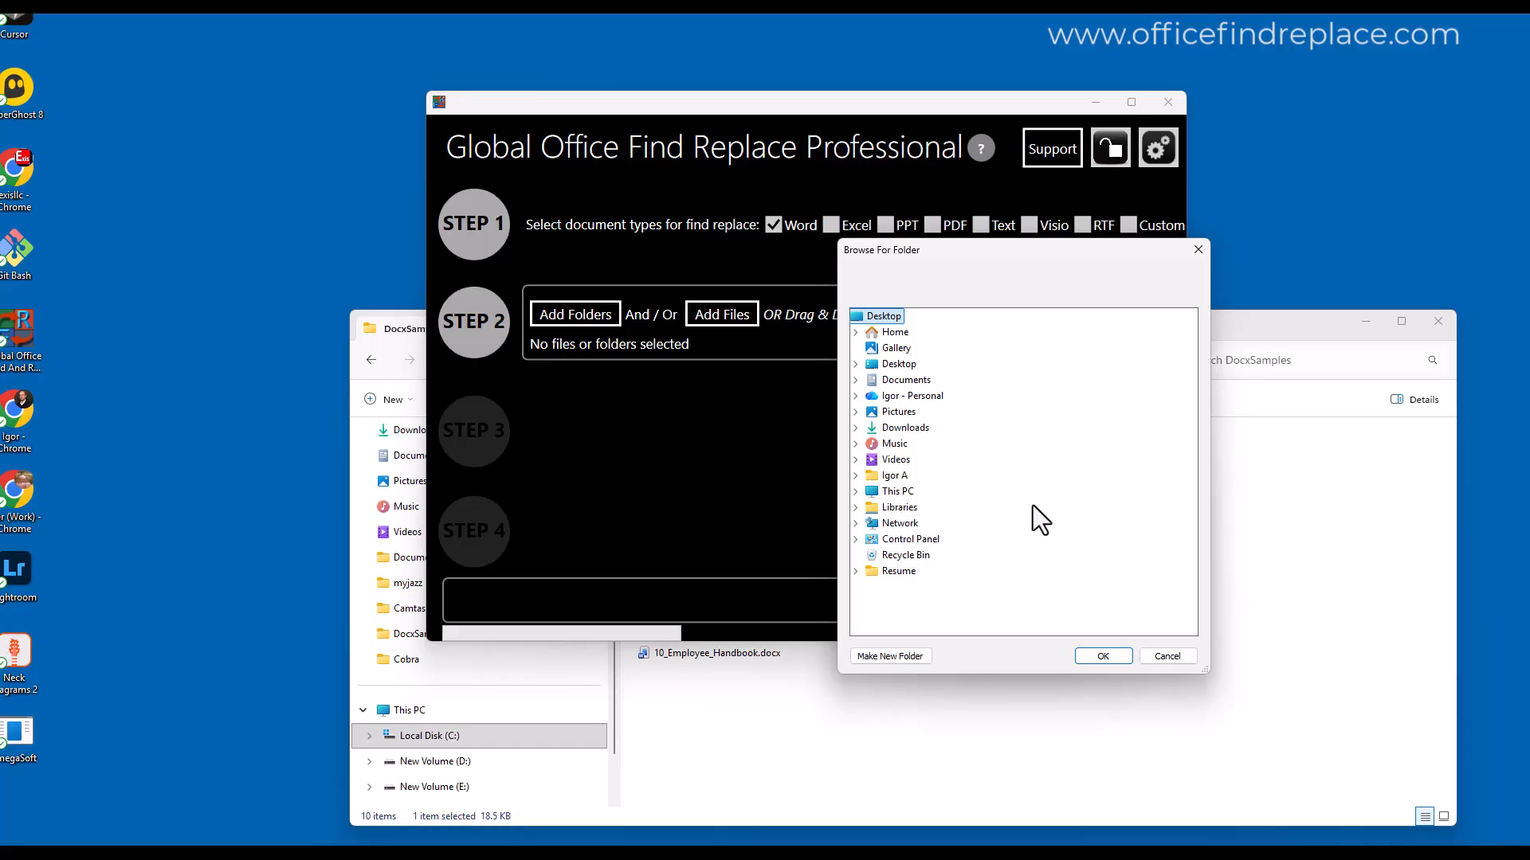
click(1168, 657)
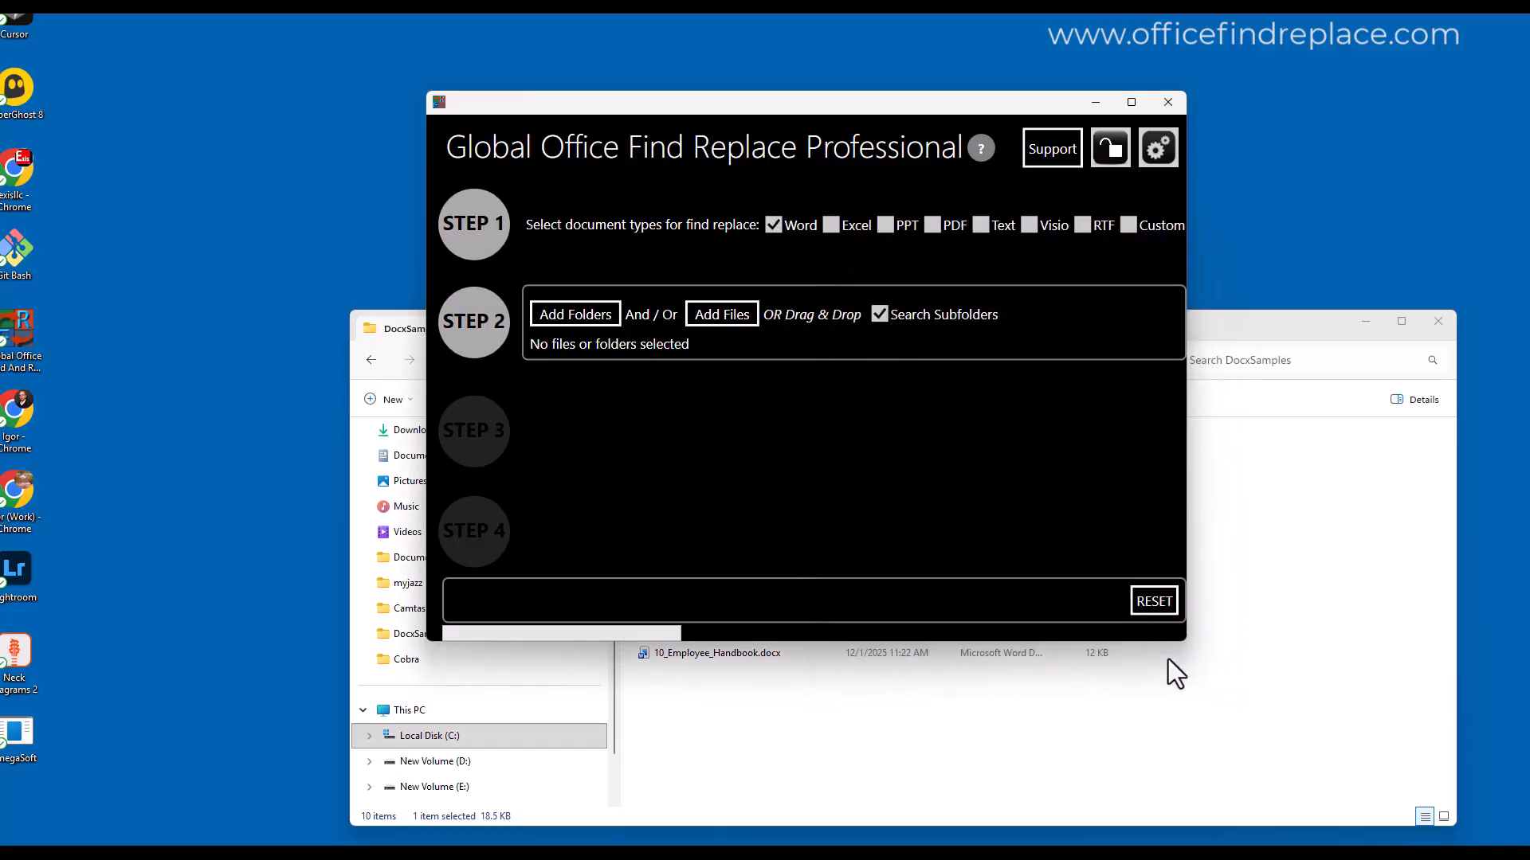
- Add the DocxSamples folder from File Explorer as the folder to process, and close File Explorer
click(1274, 333)
drag(1144, 332, 1201, 453)
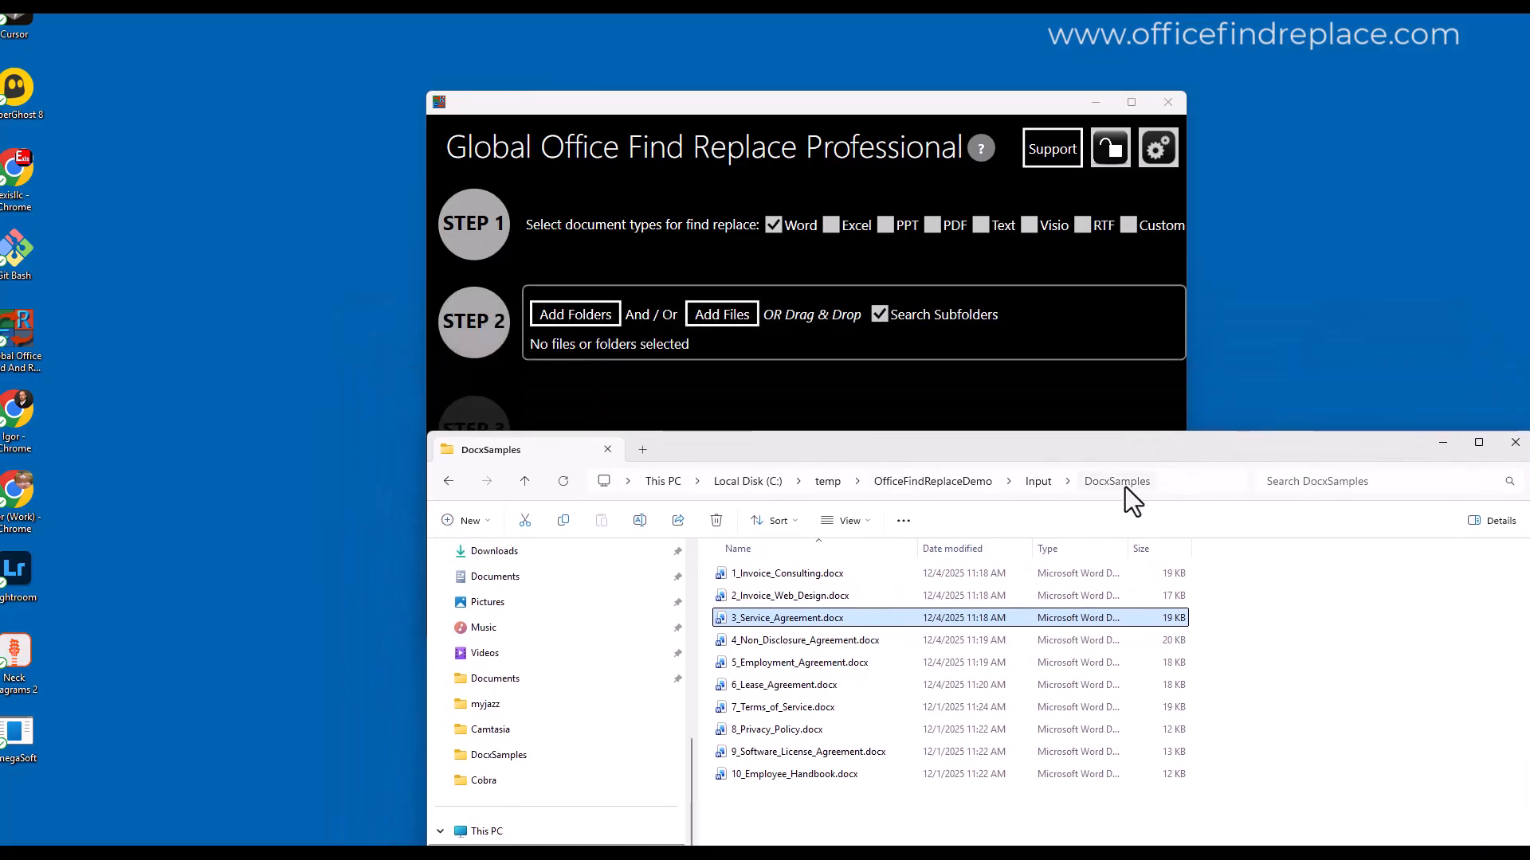
drag(1109, 483, 1079, 357)
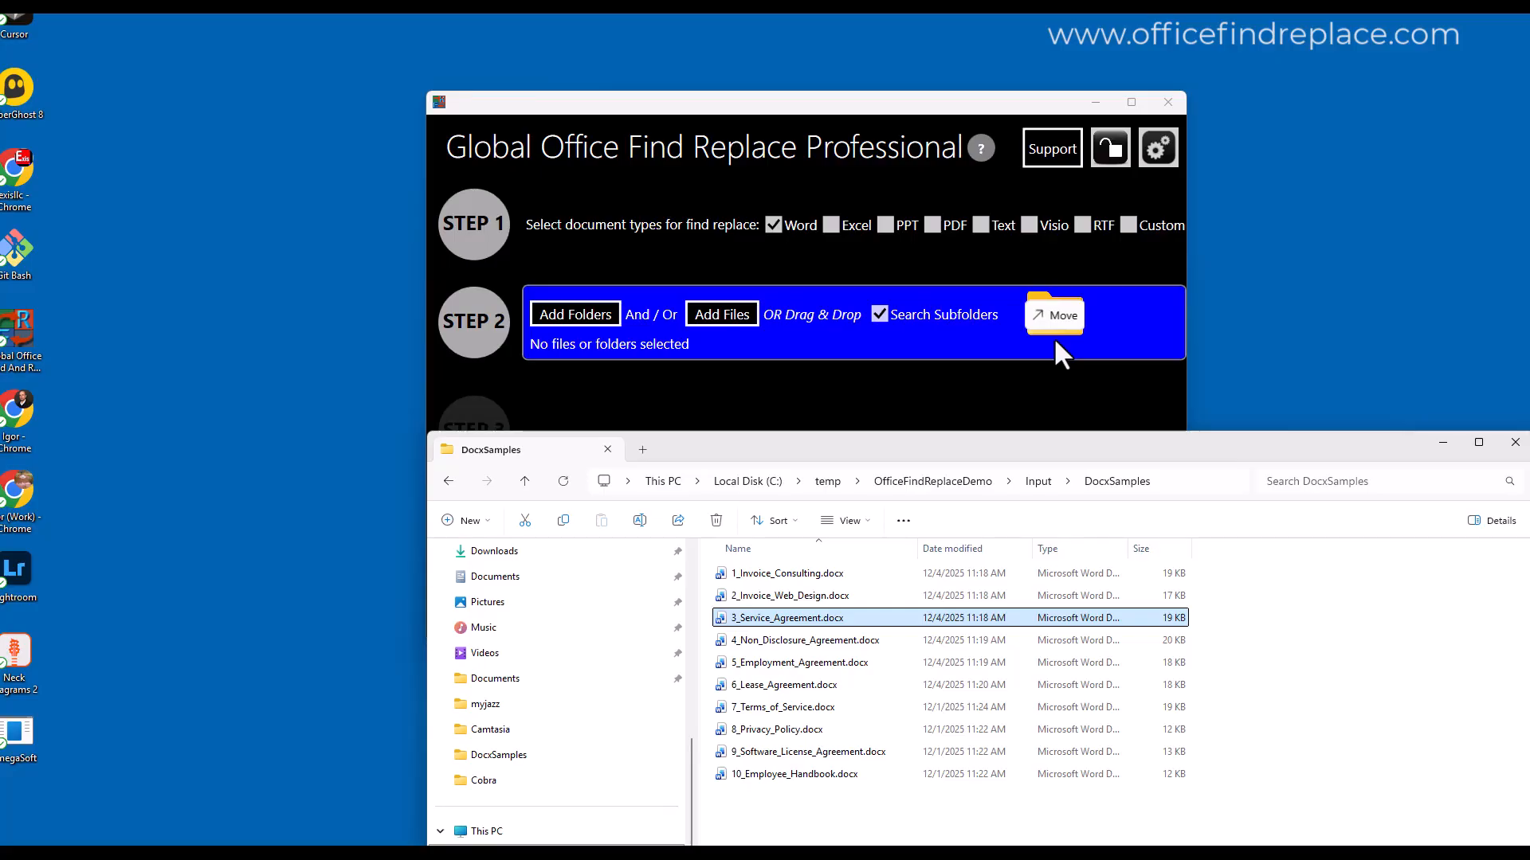
drag(1056, 341, 1055, 341)
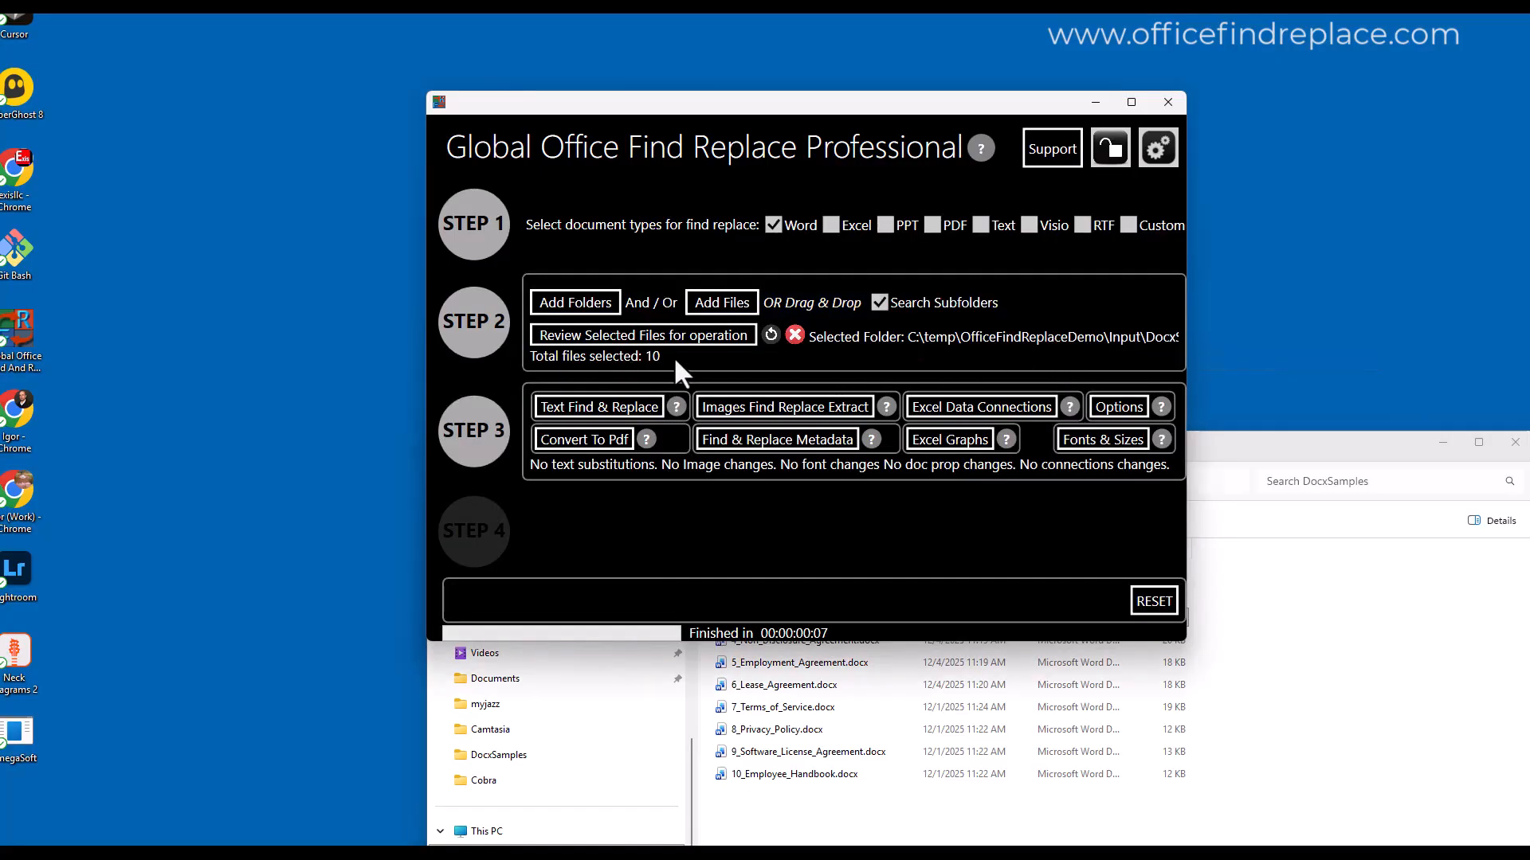
click(1167, 835)
click(862, 620)
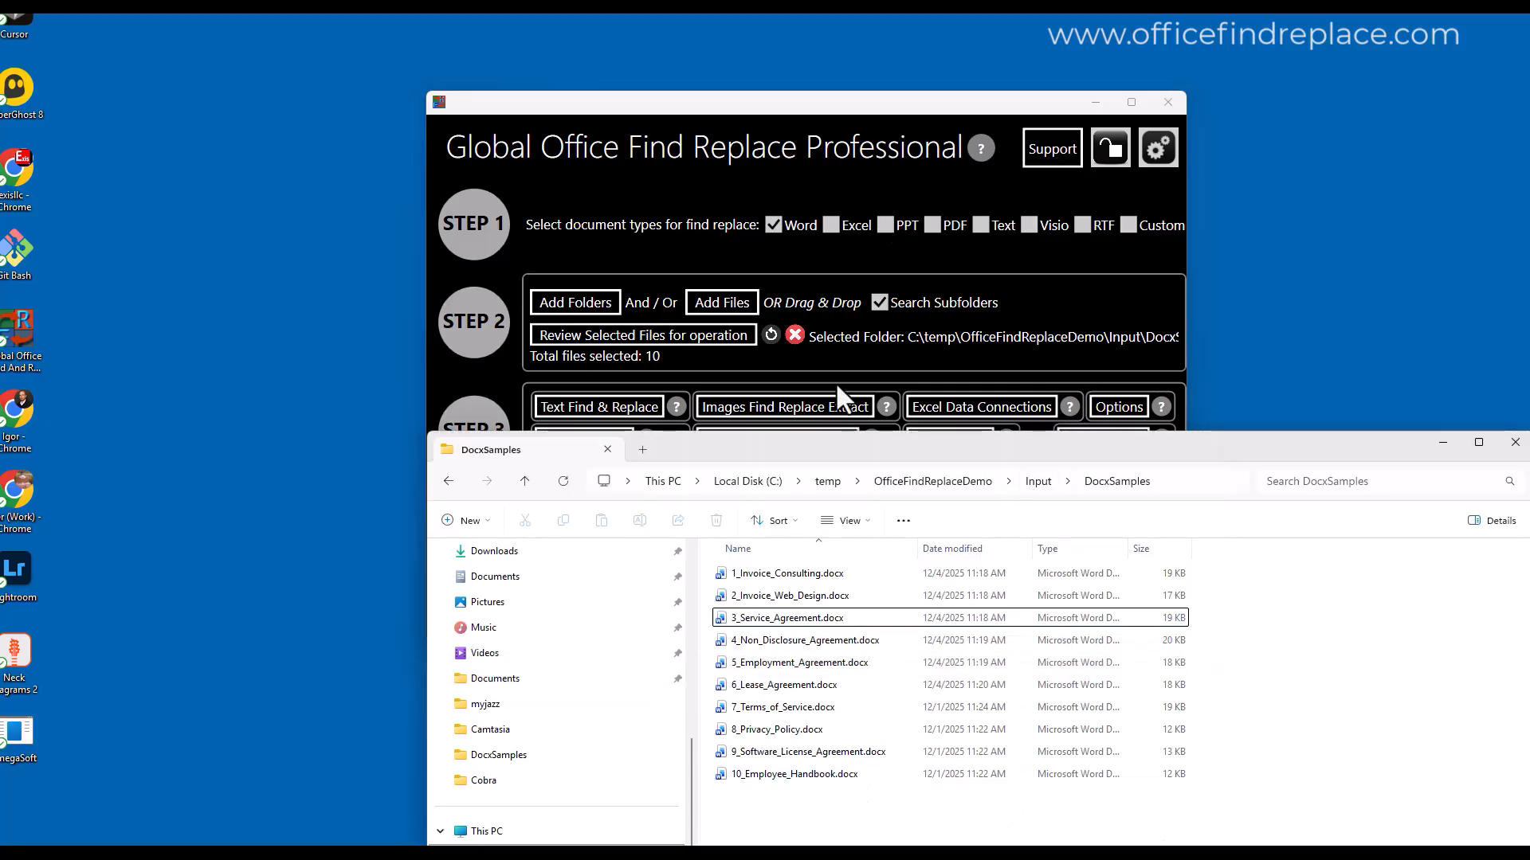
click(1515, 443)
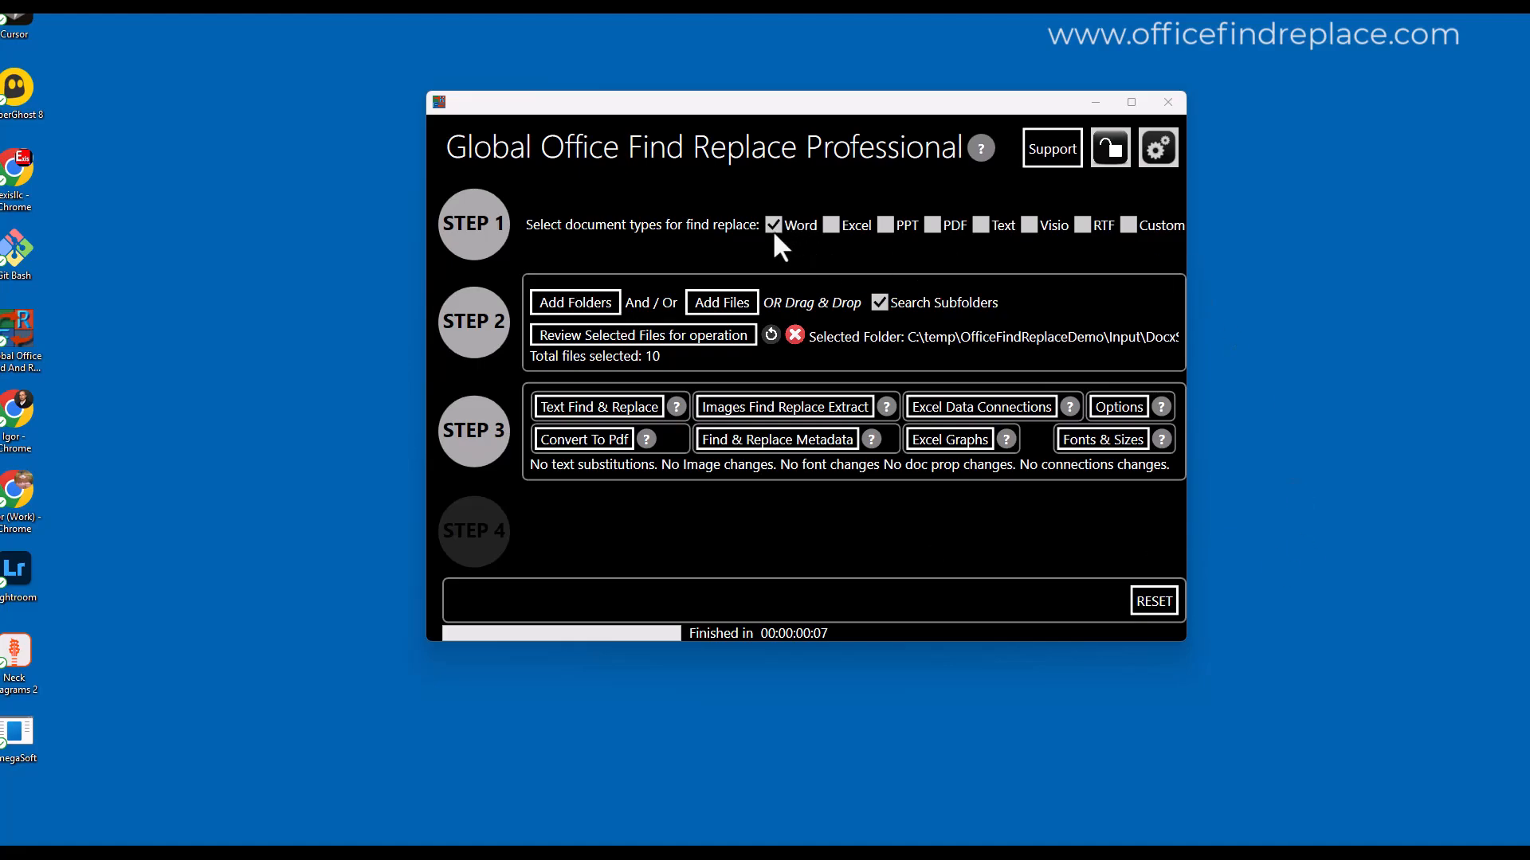
- Review the list of files selected for the operation and close it without changing the selection
click(657, 337)
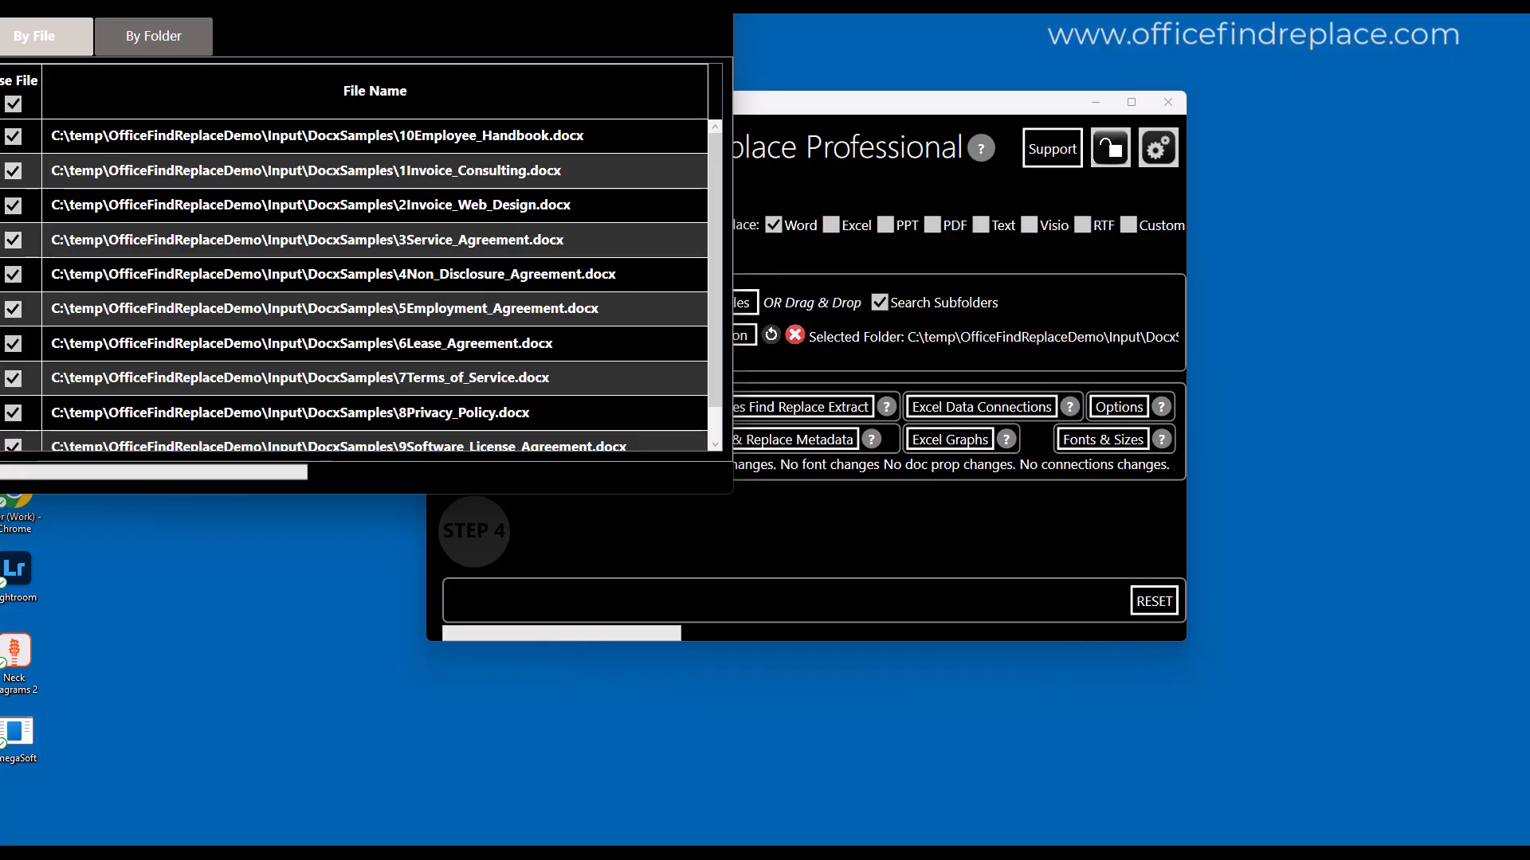
drag(475, 0, 976, 75)
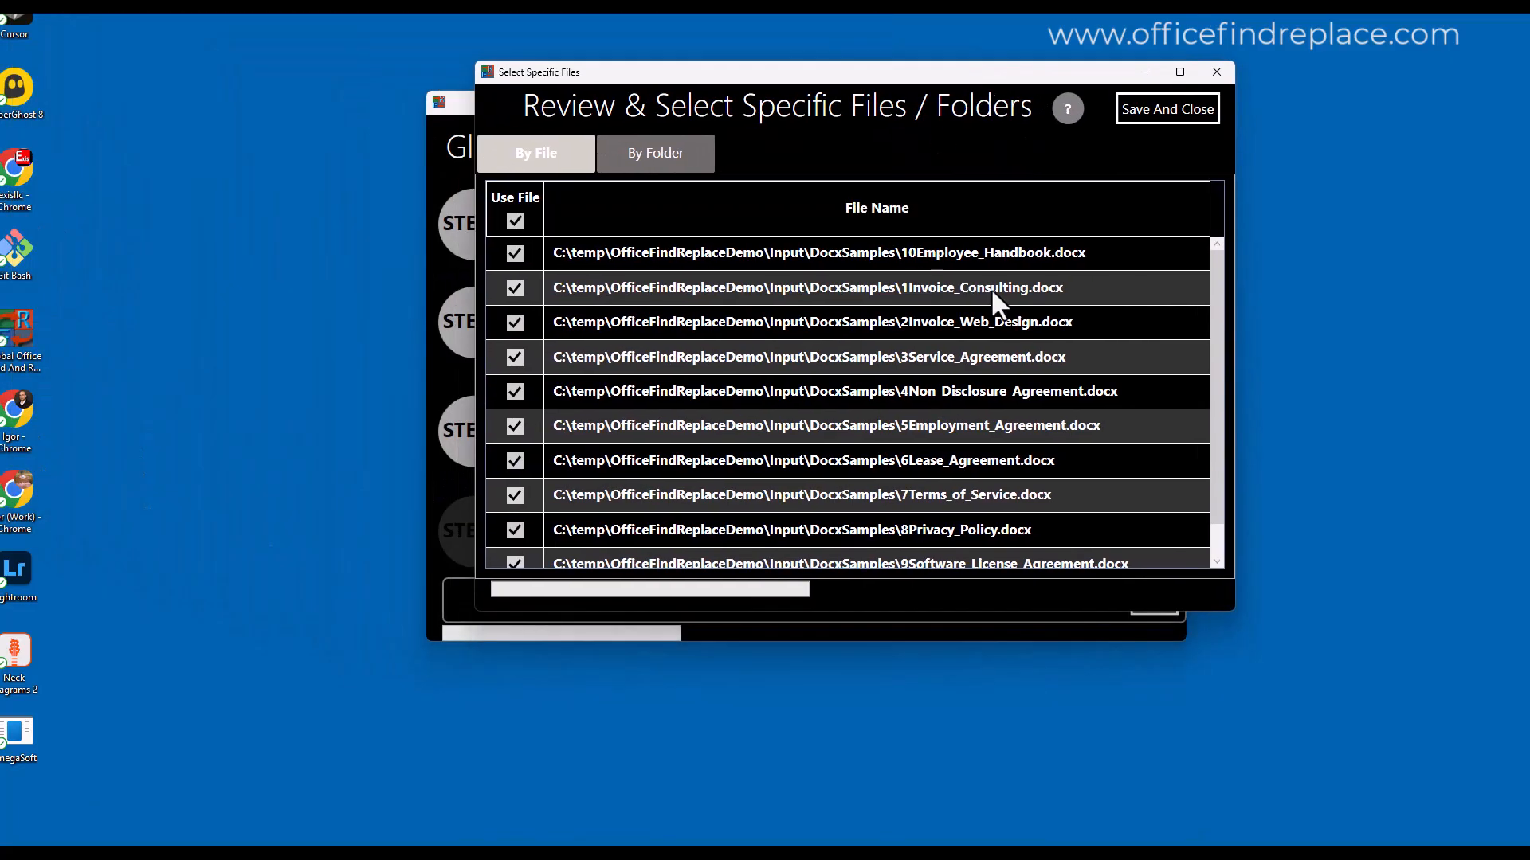
scroll(972, 343, down, 1)
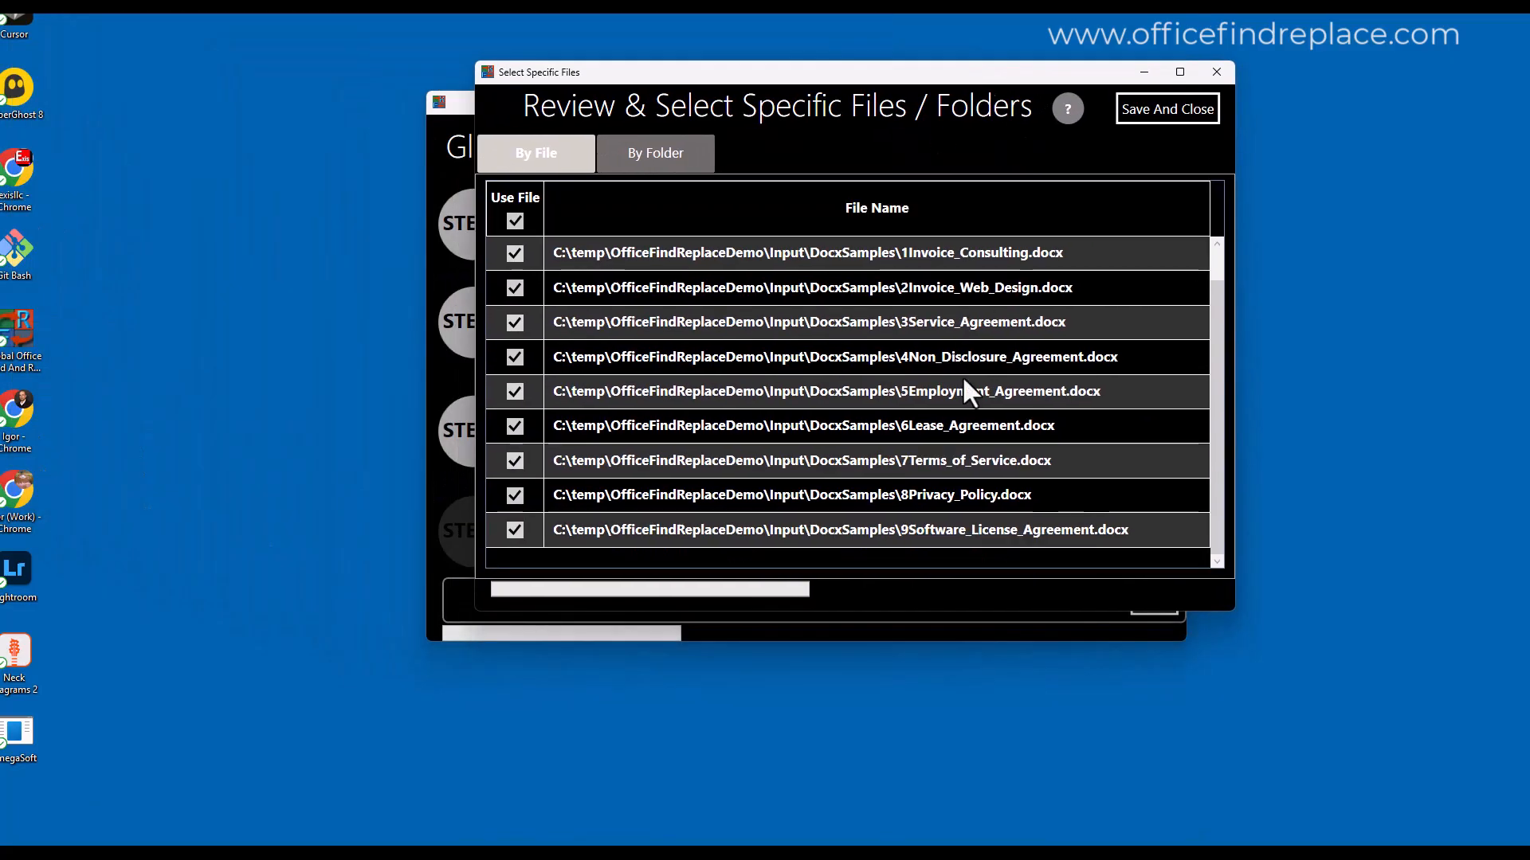
click(1215, 71)
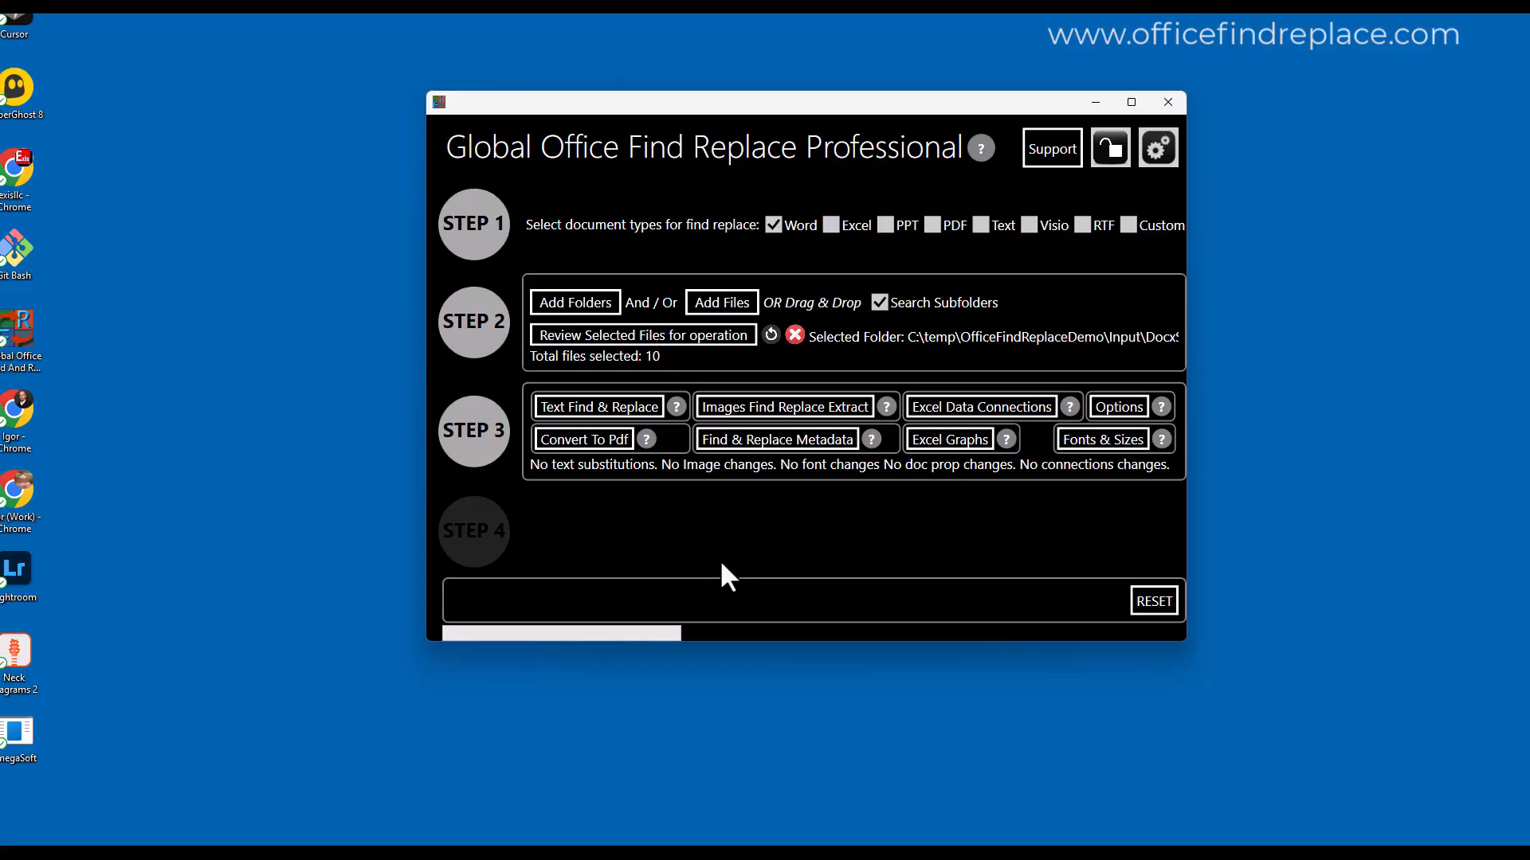
- Set up a text substitution that finds "INVOICIE" and replaces it with "INVOICE"
click(612, 410)
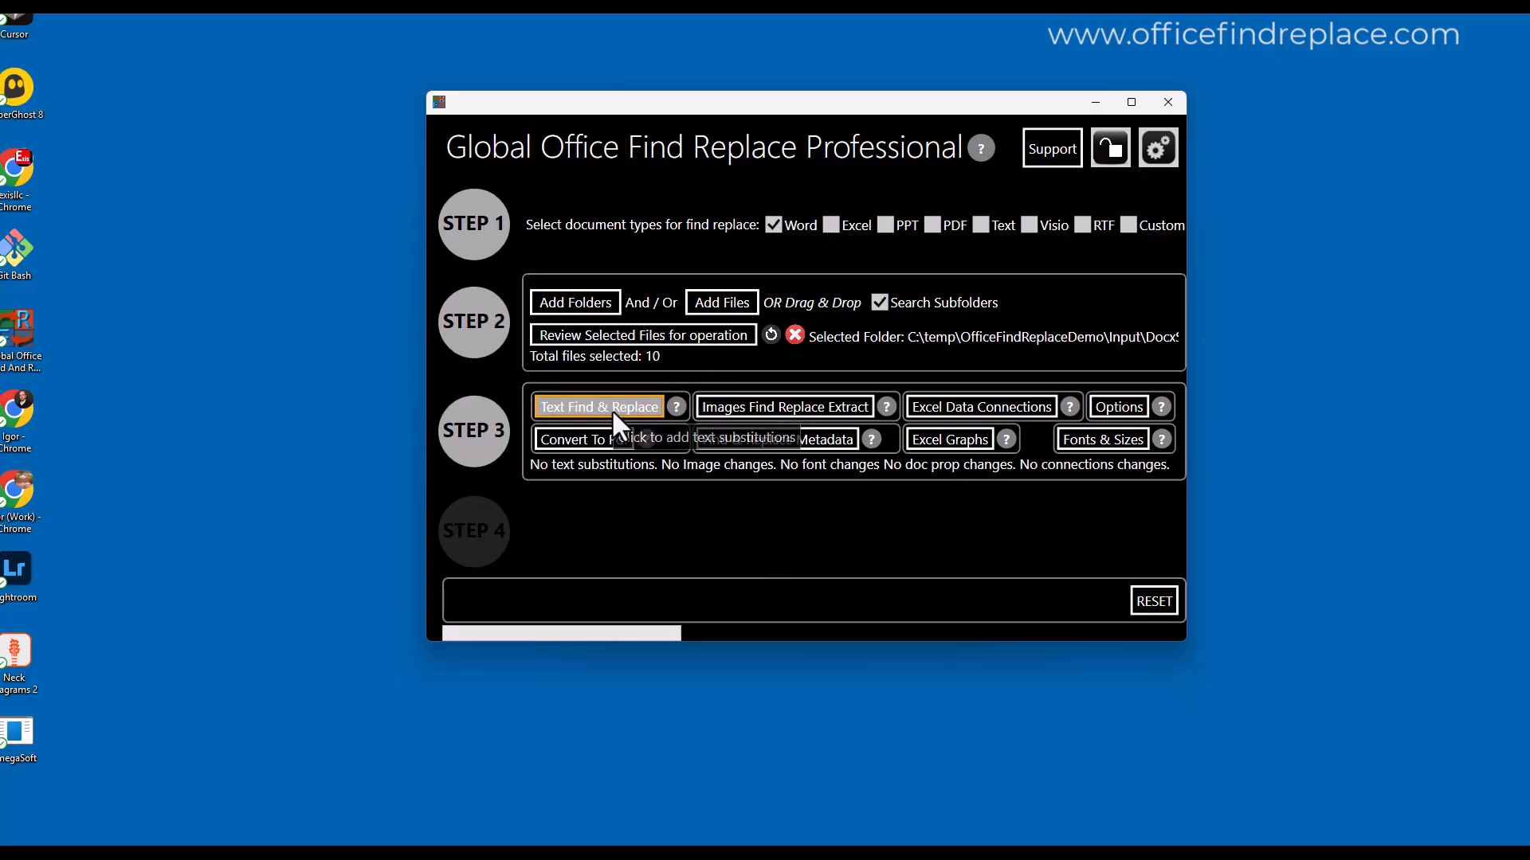
drag(626, 0, 1010, 162)
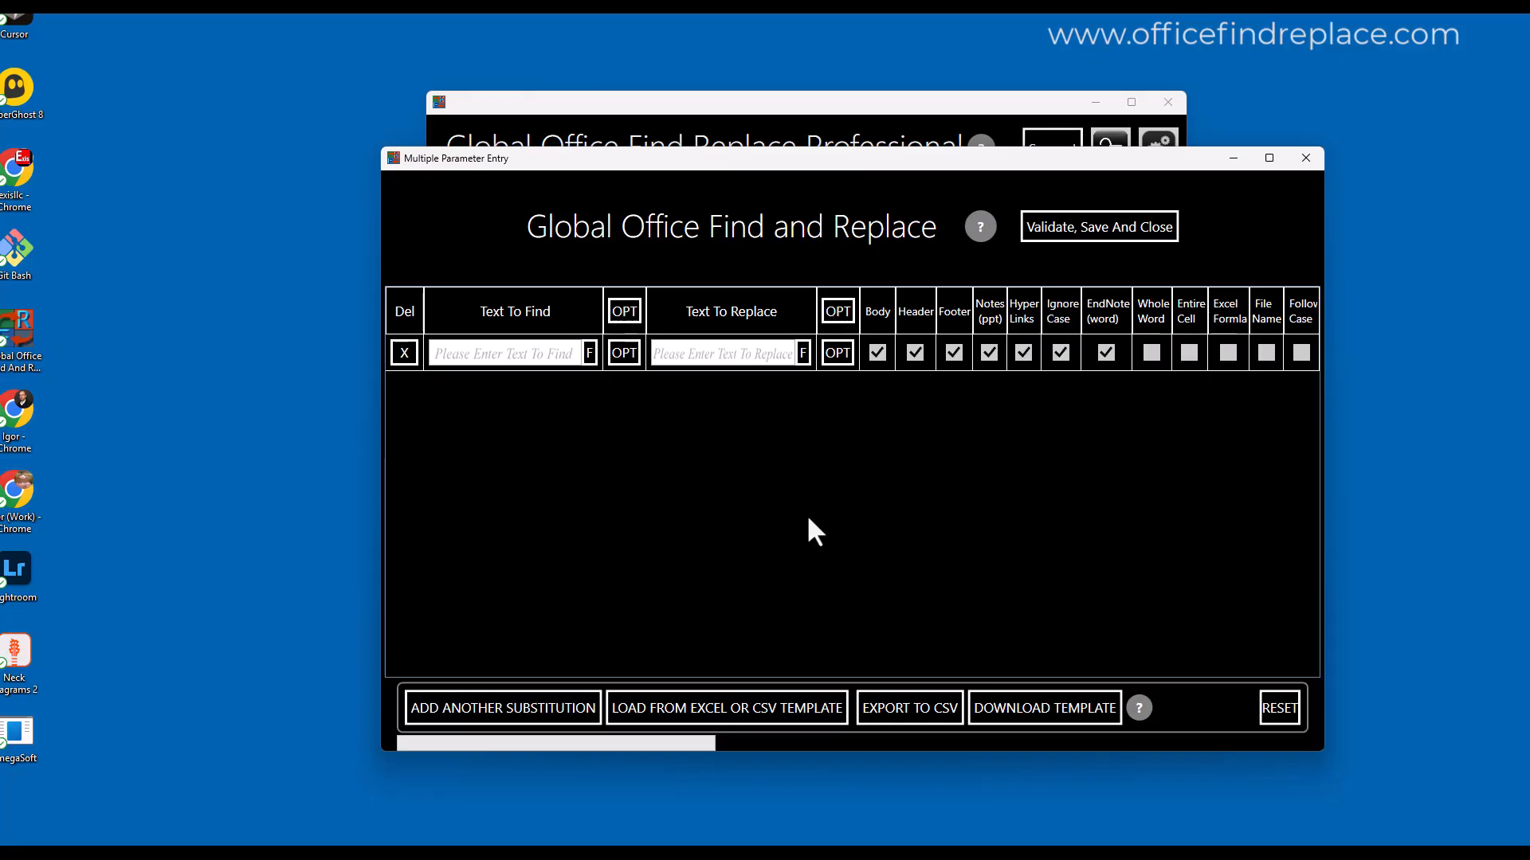
click(252, 377)
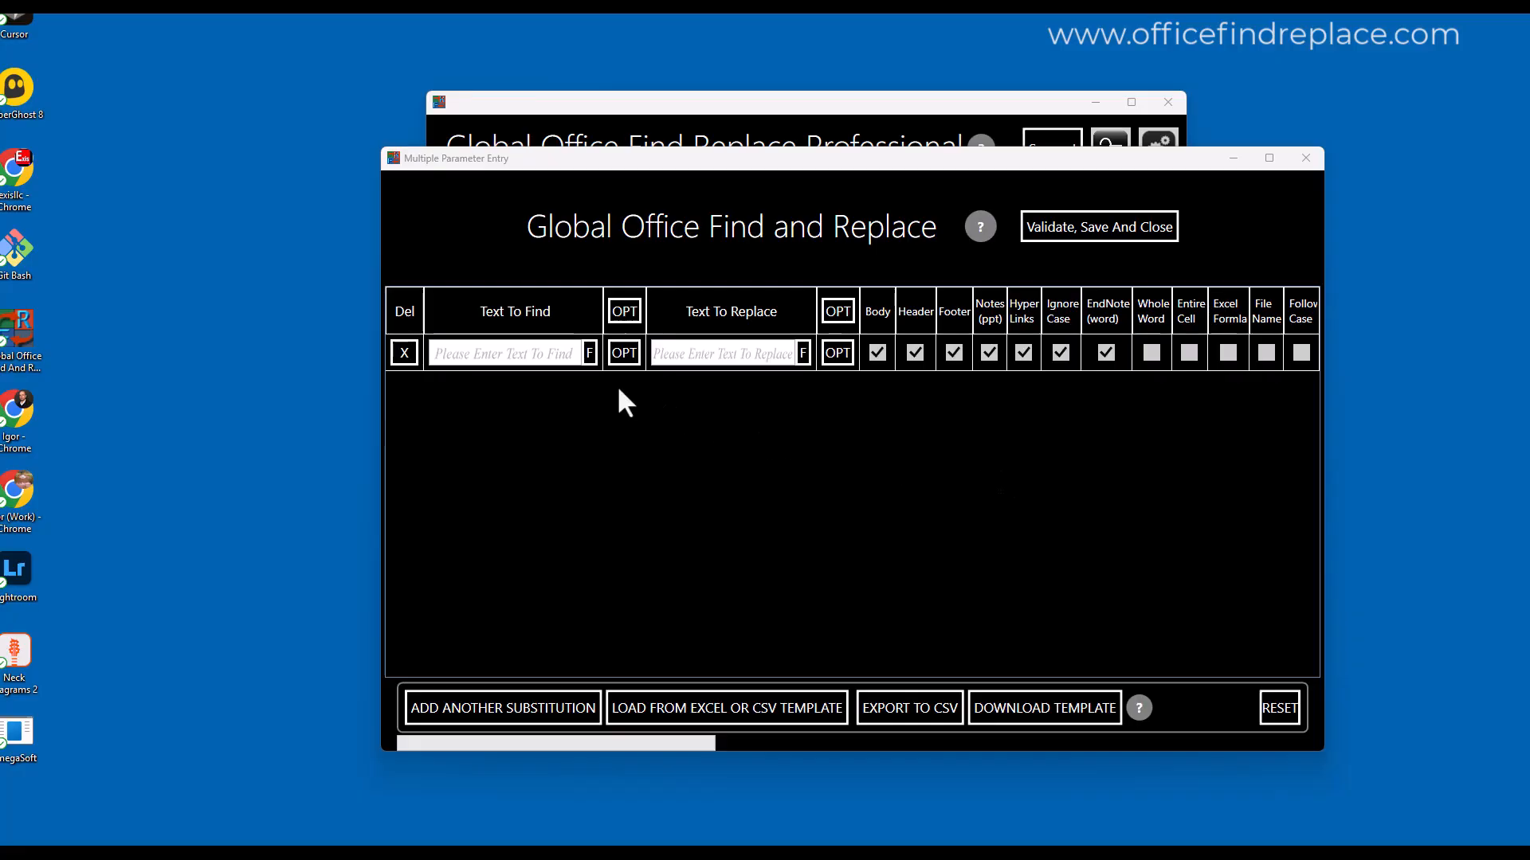
click(558, 356)
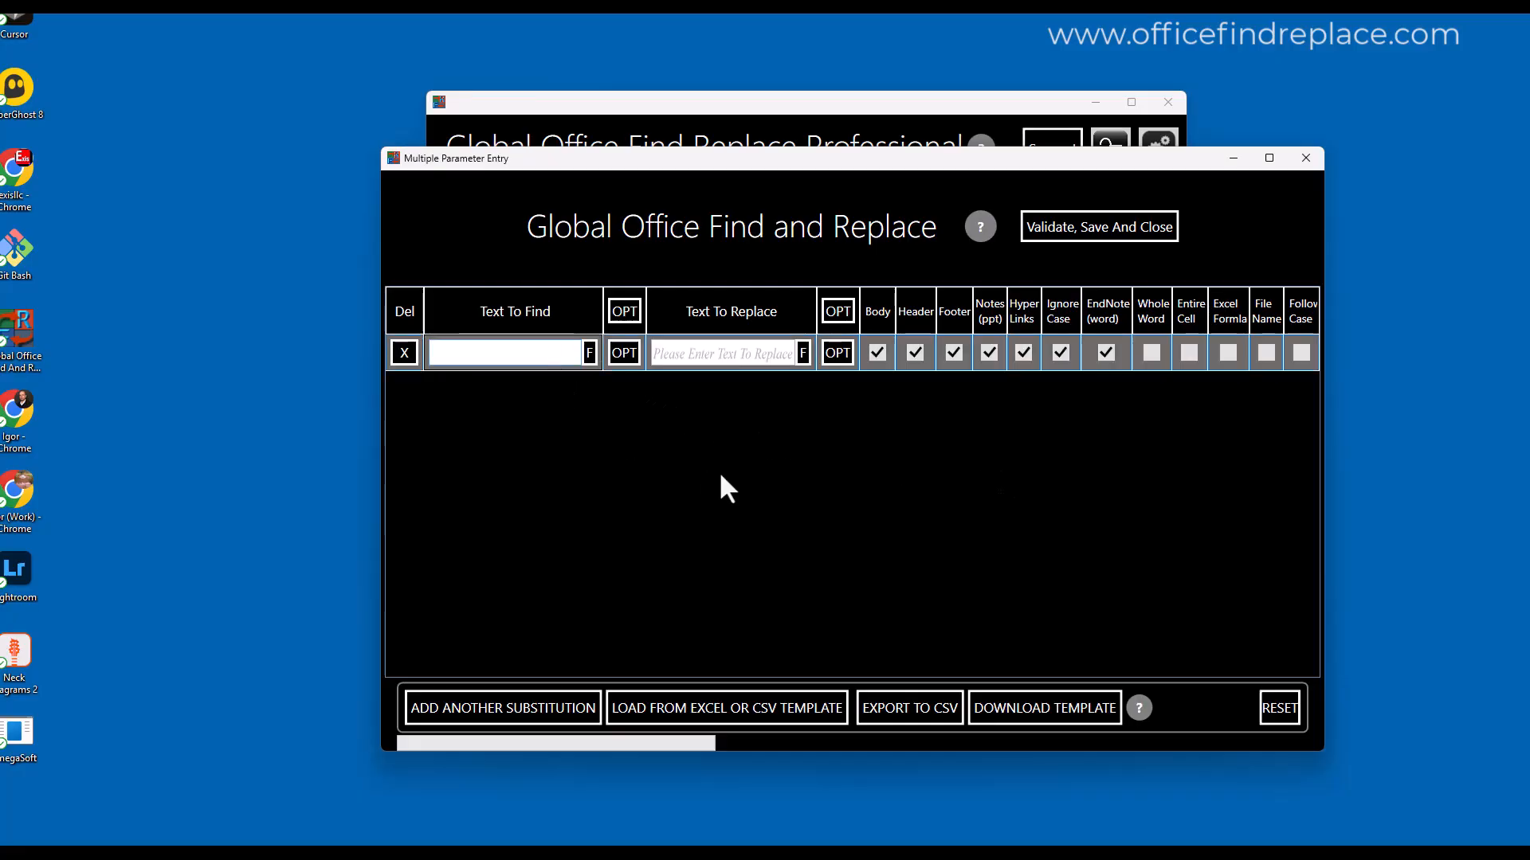
text(INVOICIE)
click(728, 355)
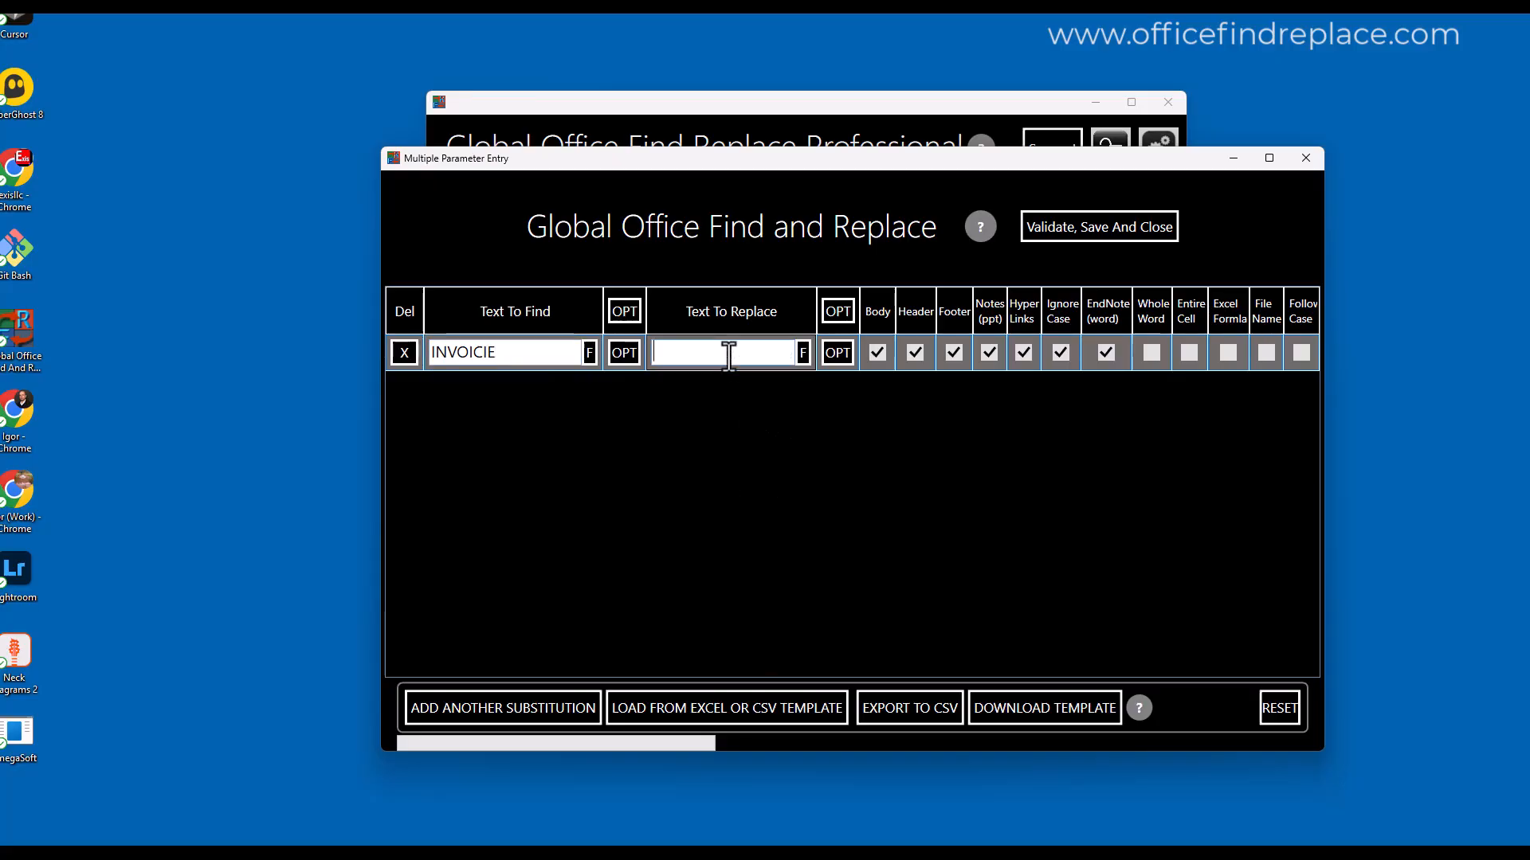
text(INVOICE)
- Add a second substitution replacing "AGREEEMENT" with "AGREEMENT", and validate and save the substitution list
click(509, 714)
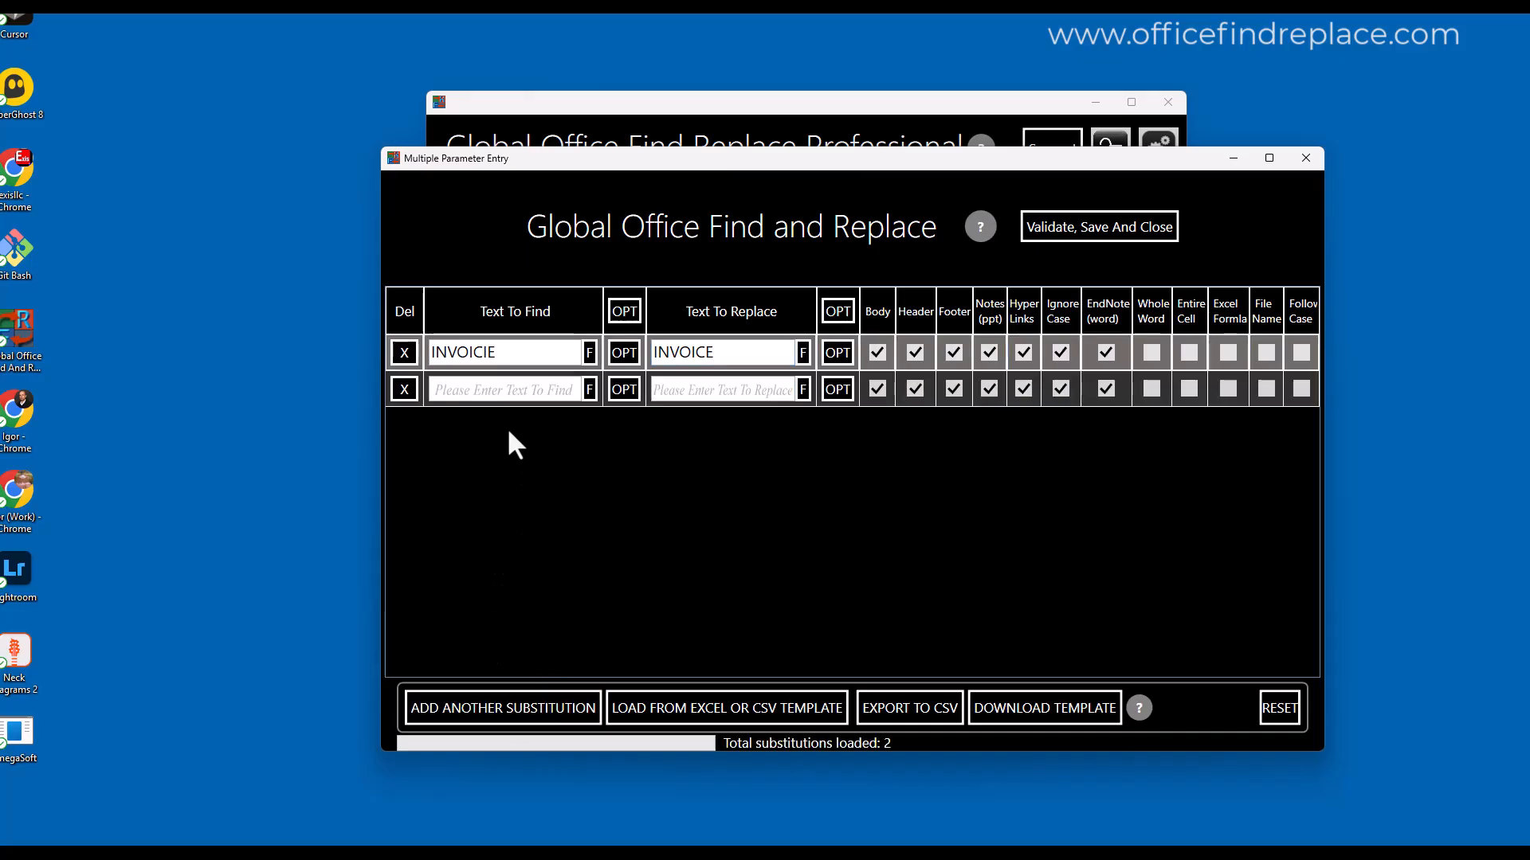
click(510, 390)
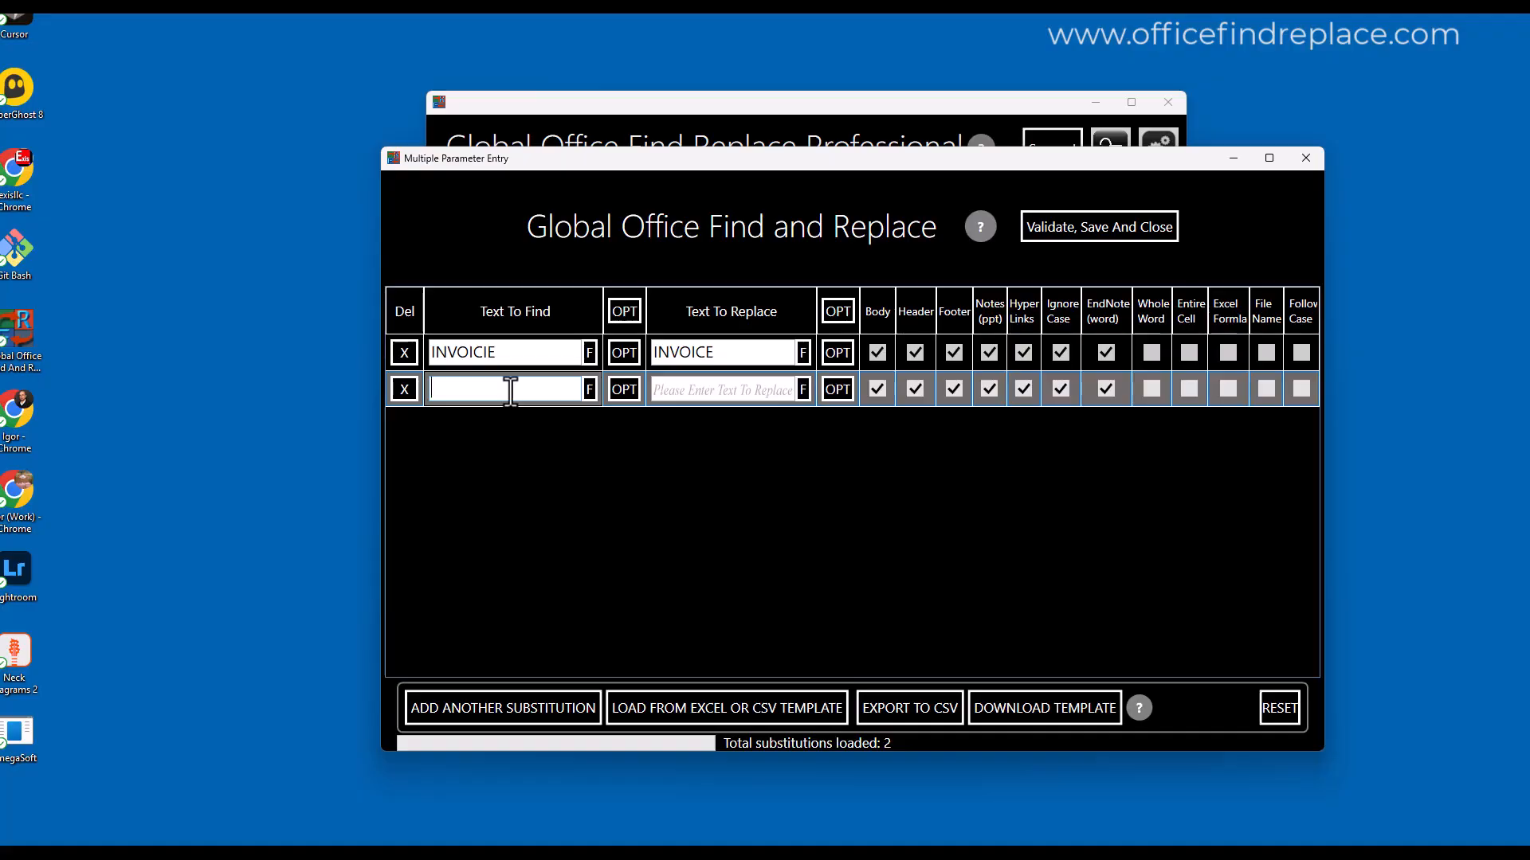
text(AGREEMENT)
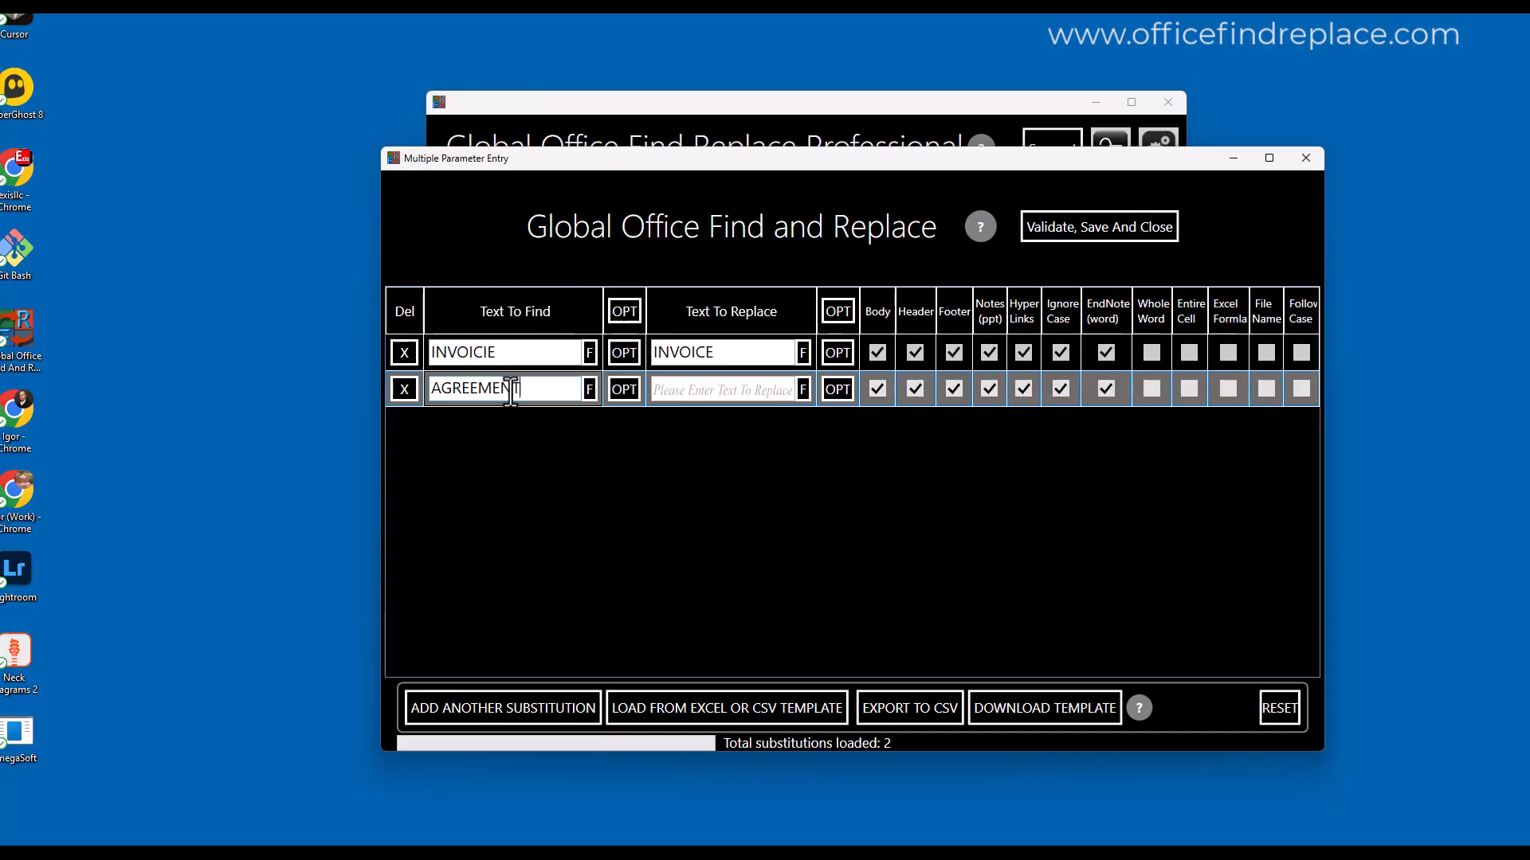
key(Tab)
click(754, 391)
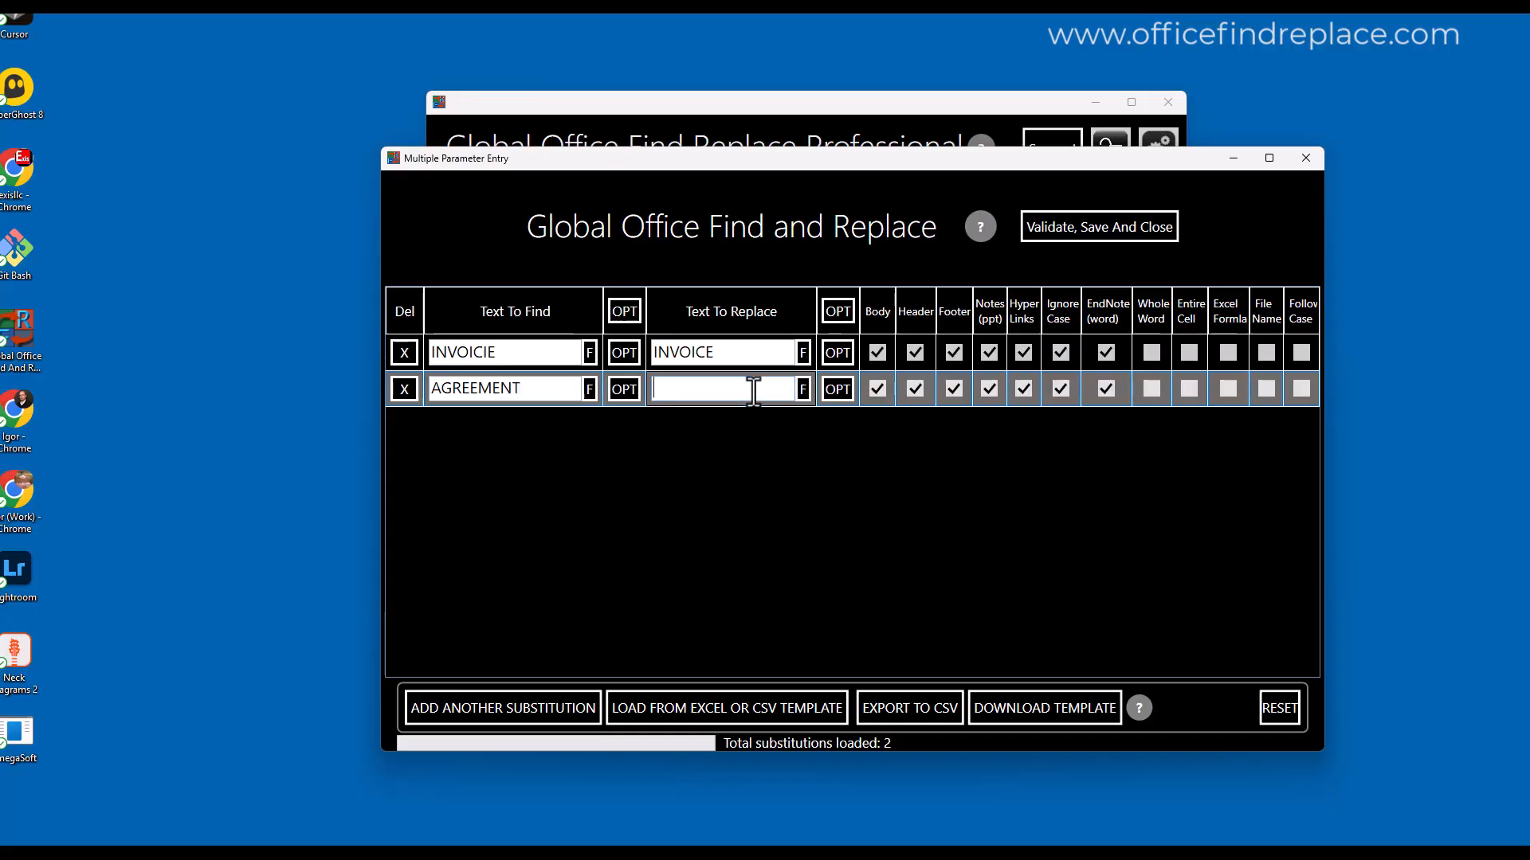
text(AGREEMENT)
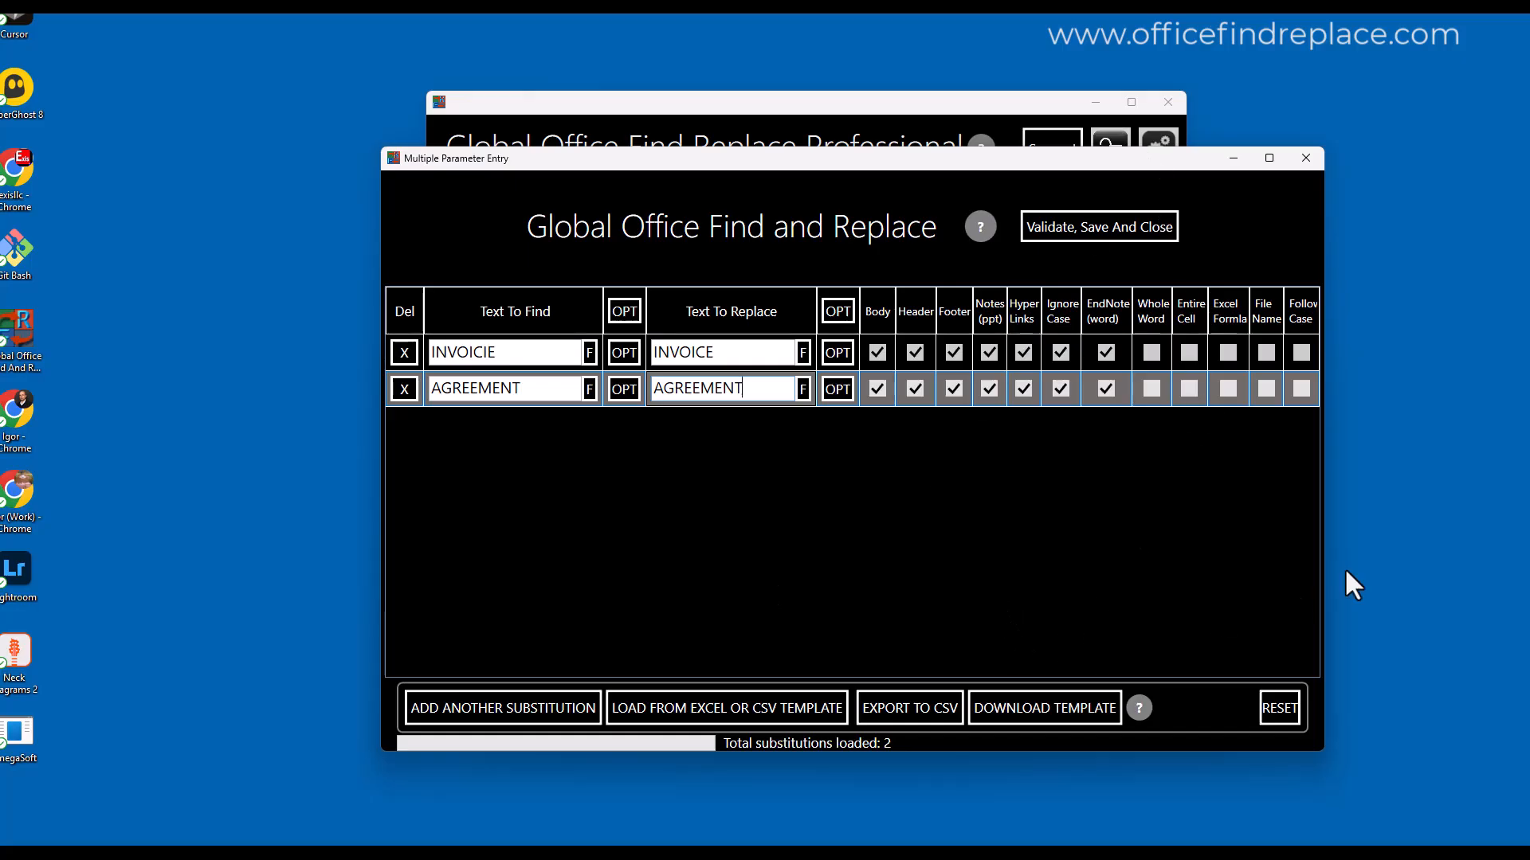
click(1088, 227)
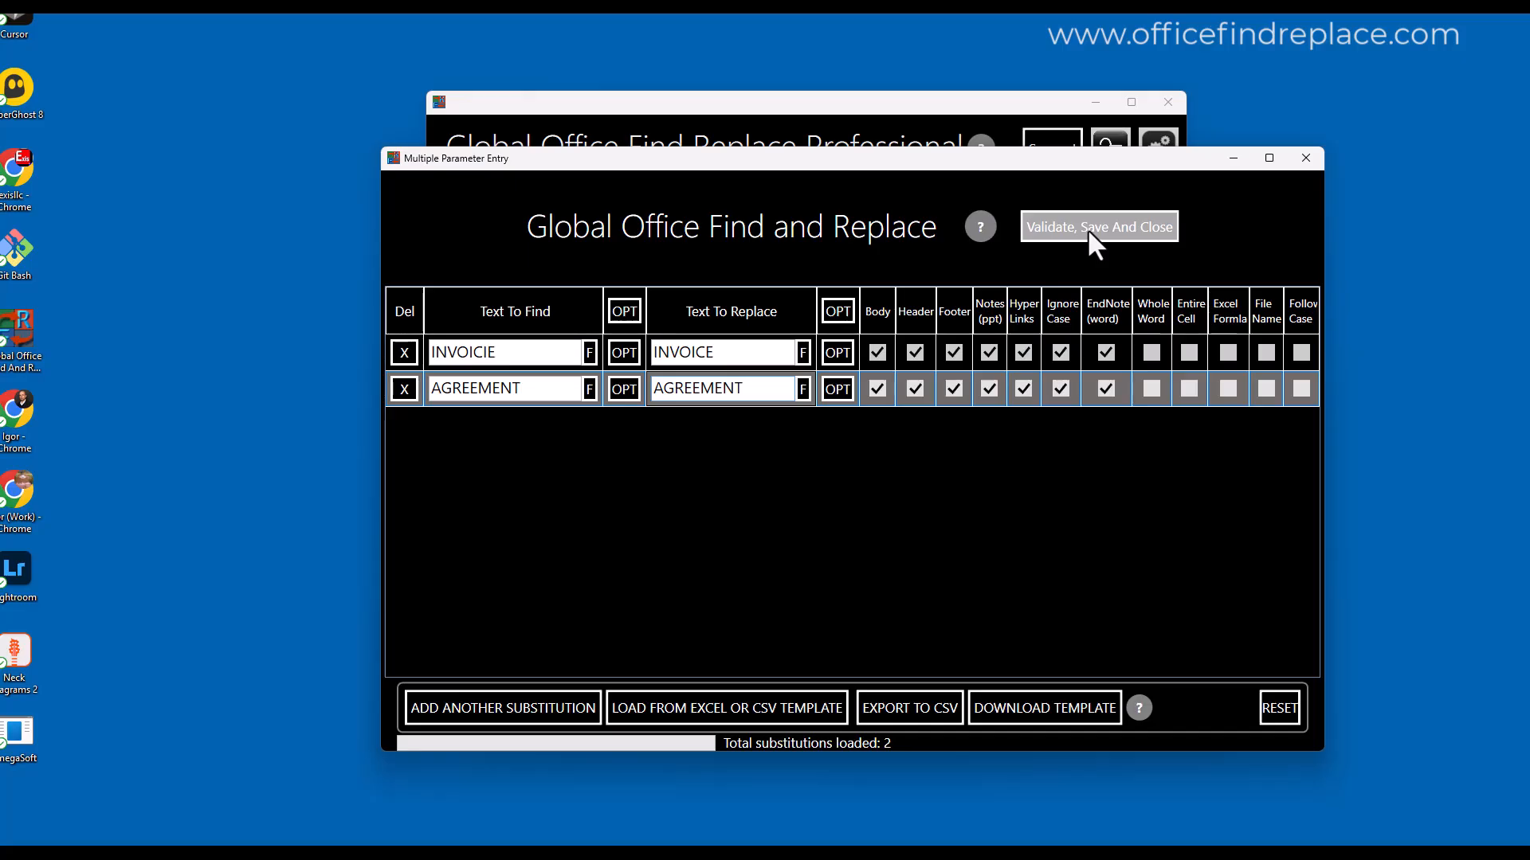
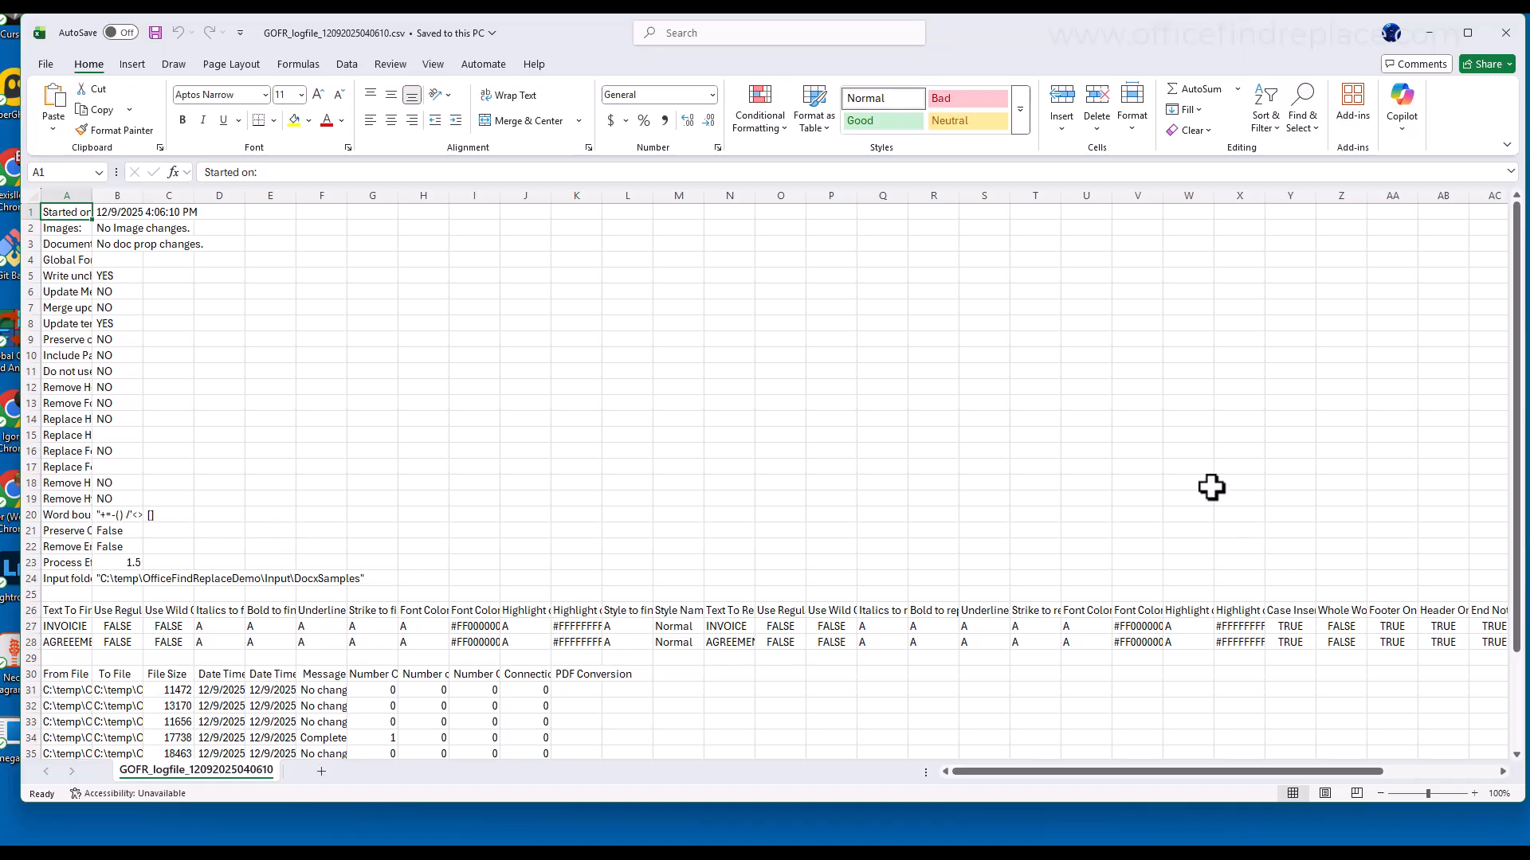
- Autofit all columns of the log file in Excel and review each document's message and number of text changes
drag(1518, 285, 1506, 443)
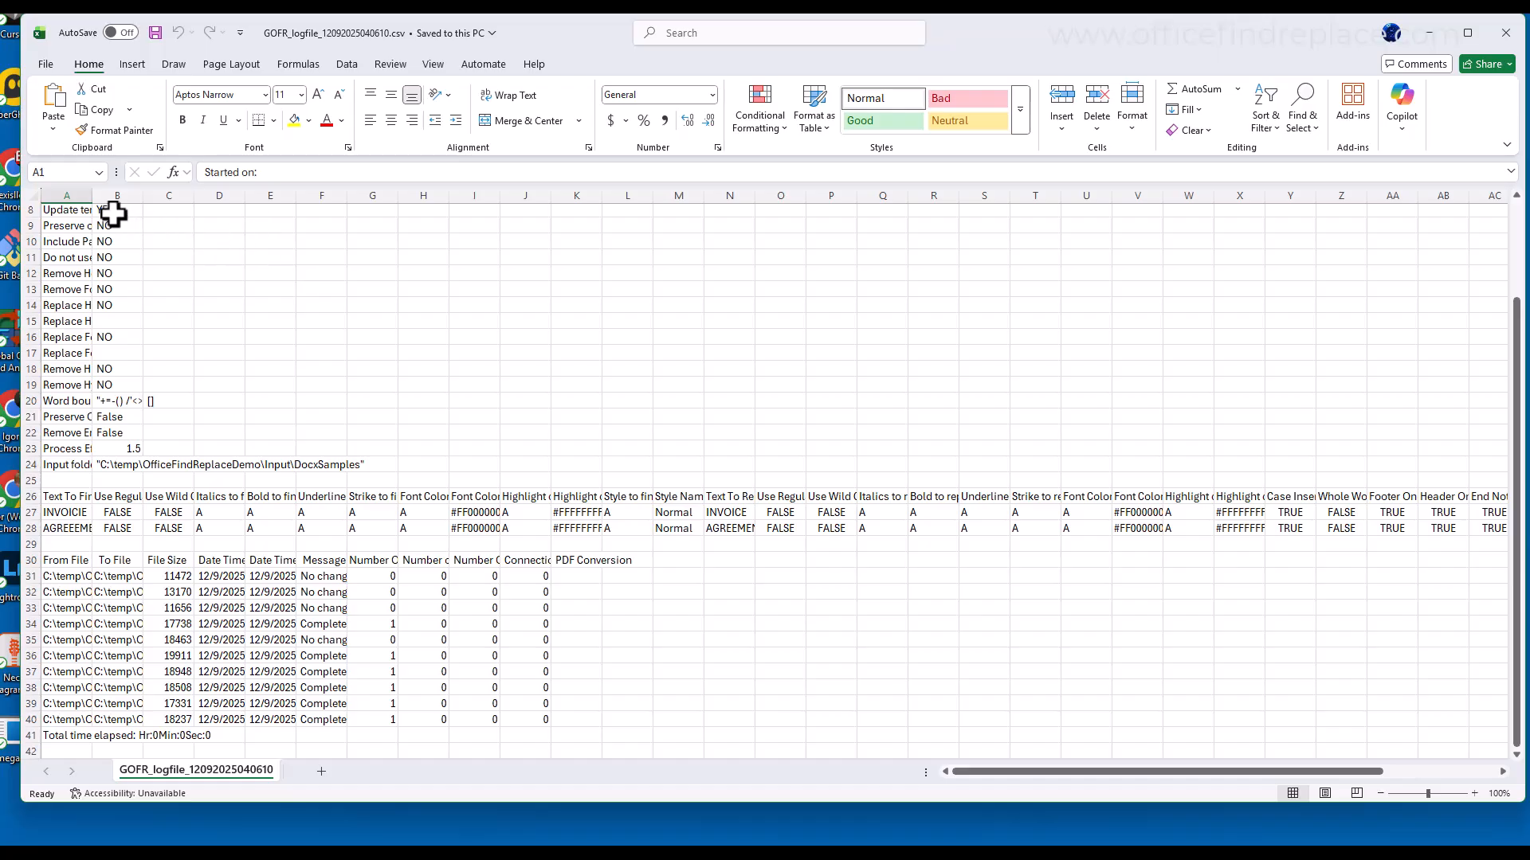
click(32, 195)
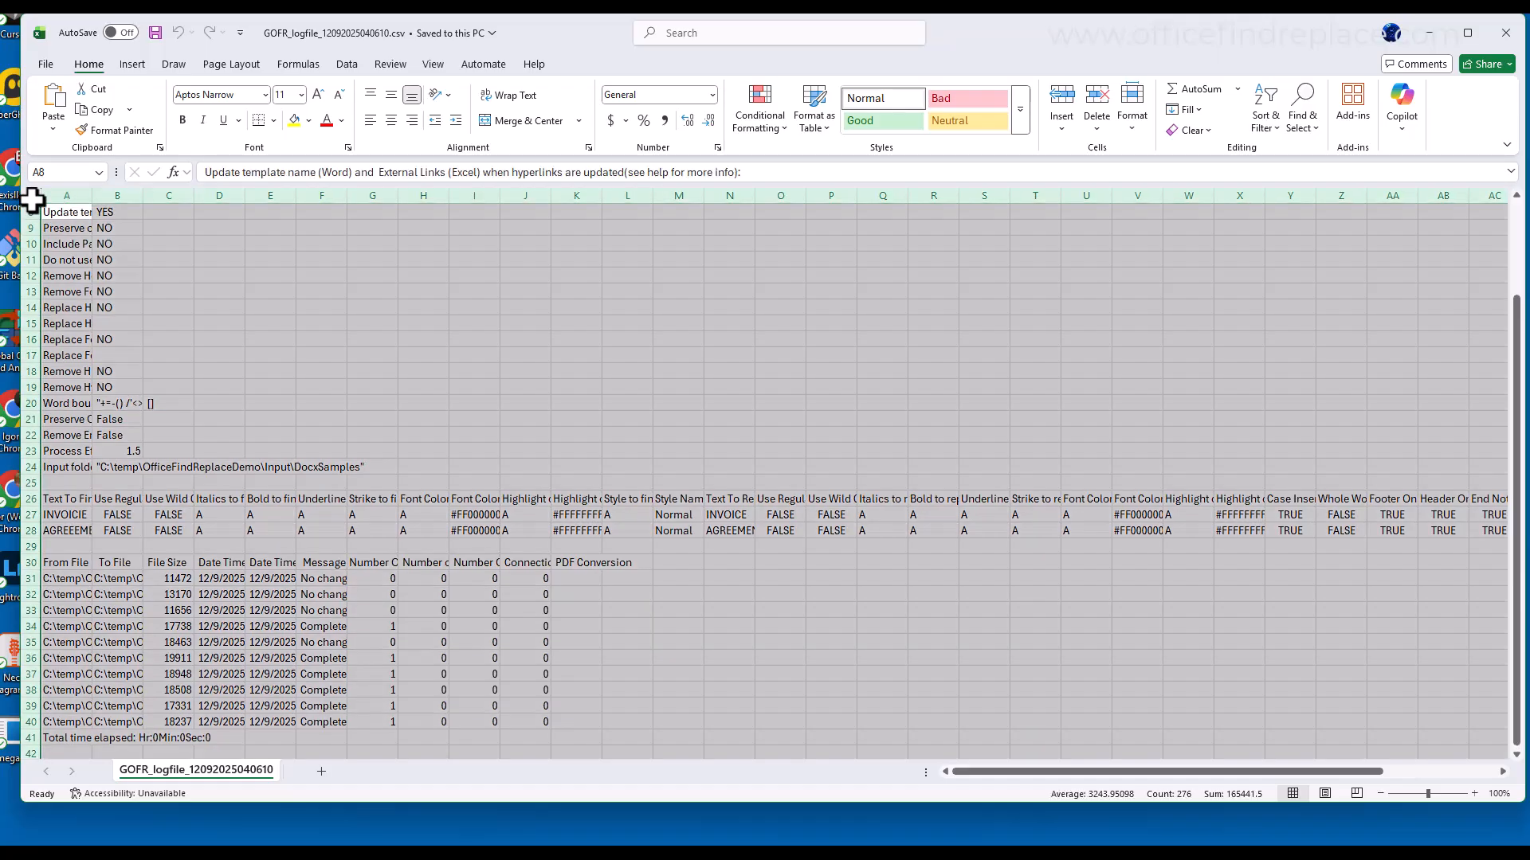
double_click(90, 199)
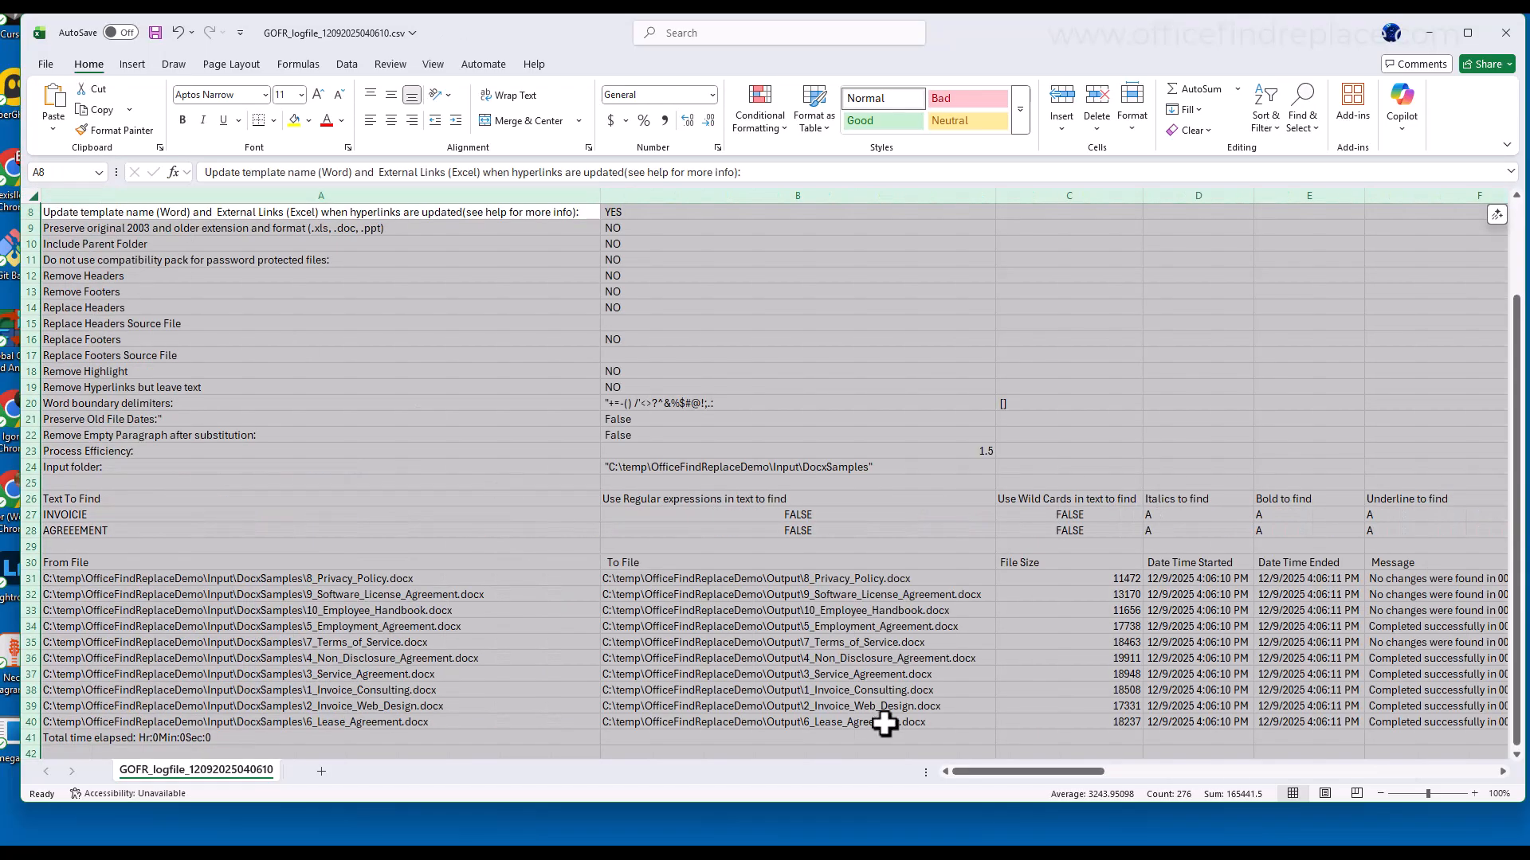
click(1008, 773)
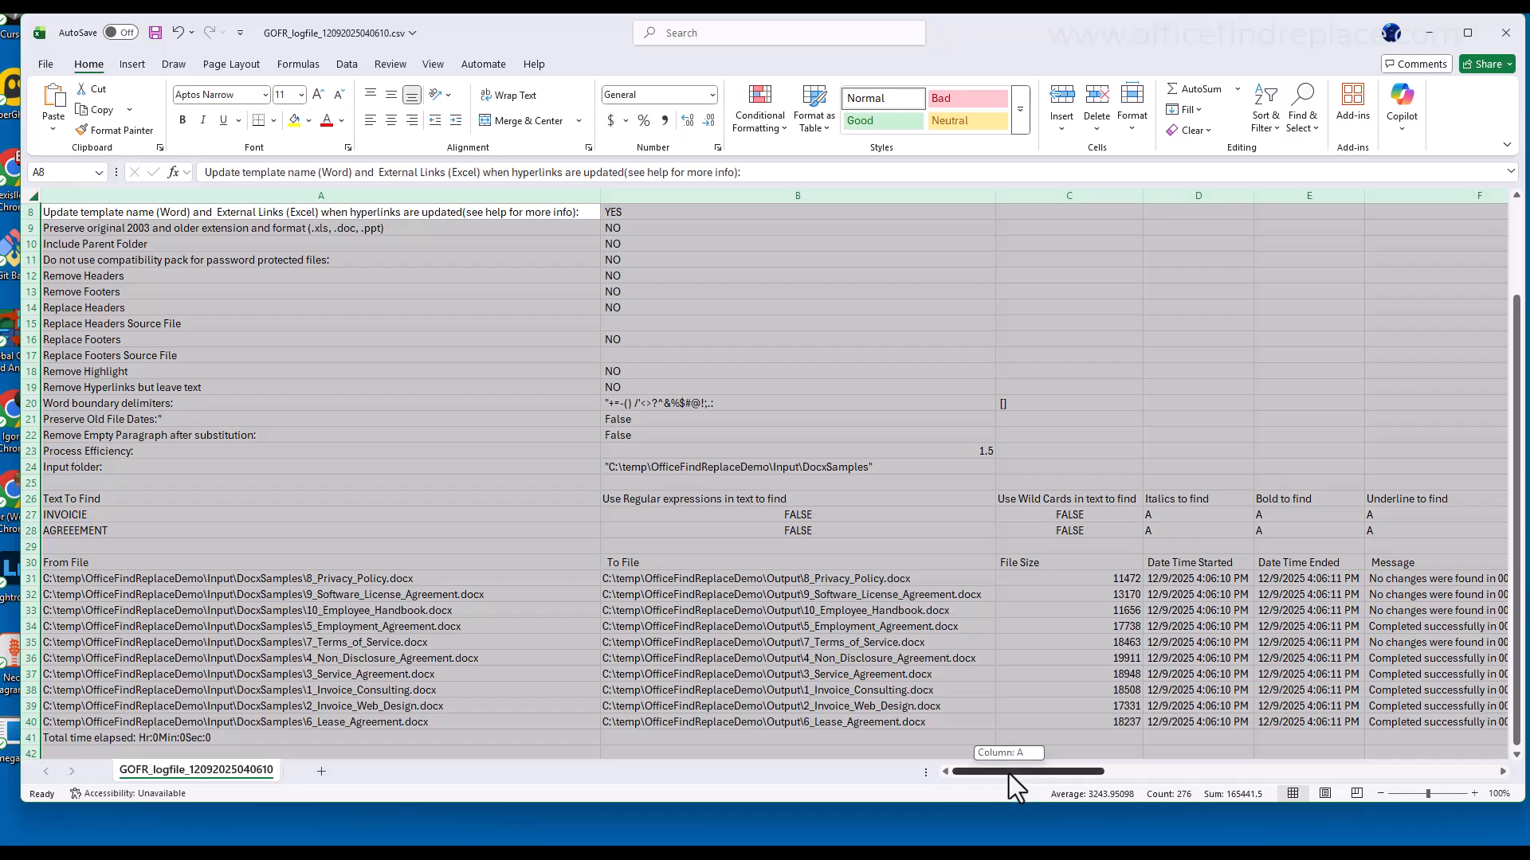
drag(1008, 773, 1037, 772)
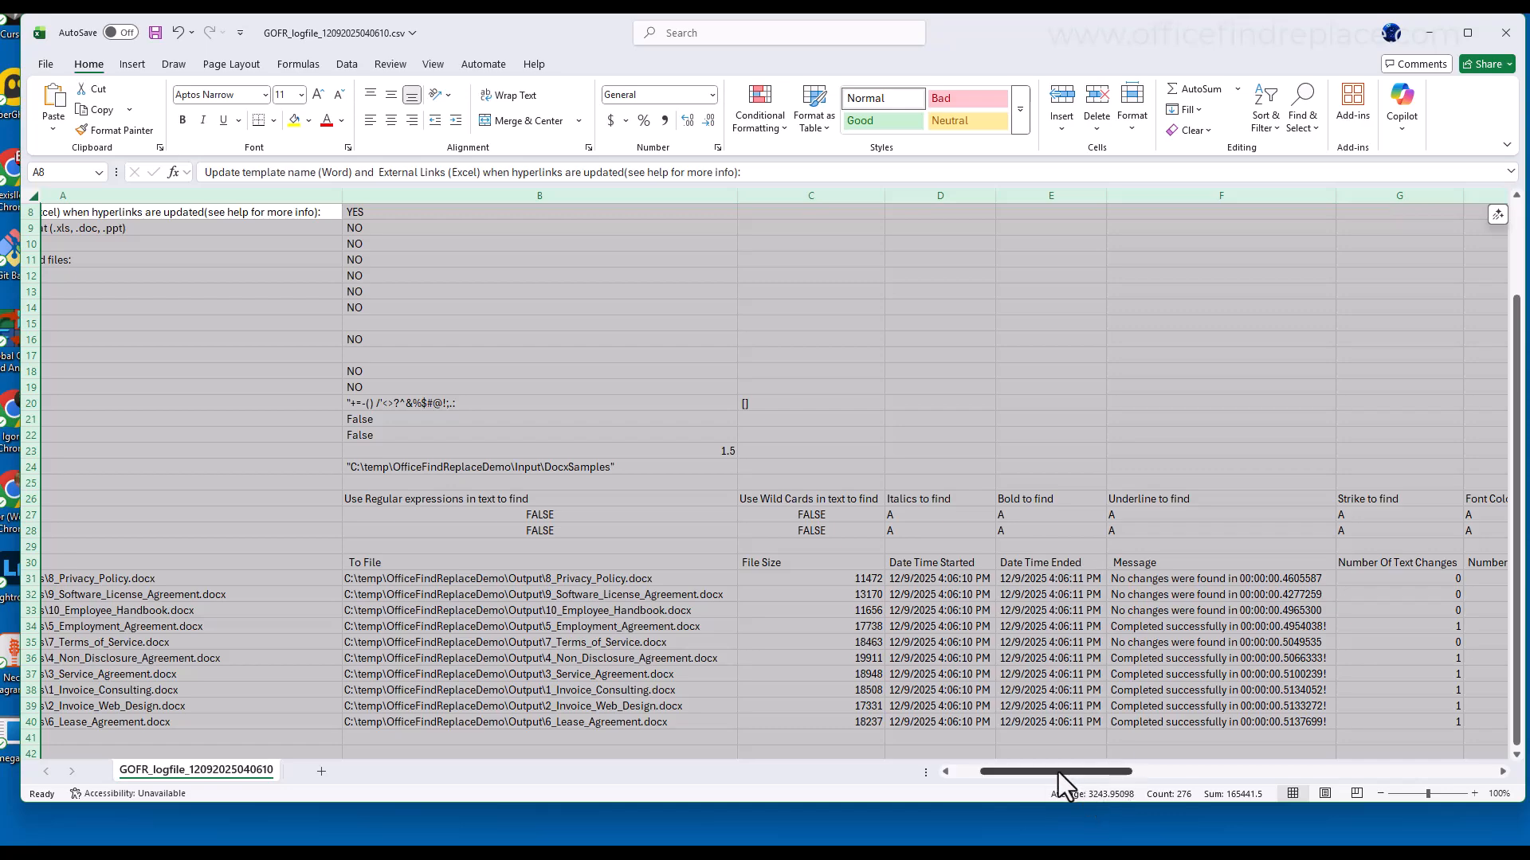
- Compare the Message and Number Of Text Changes entries in the log for documents with and without corrections
drag(1058, 772, 1114, 770)
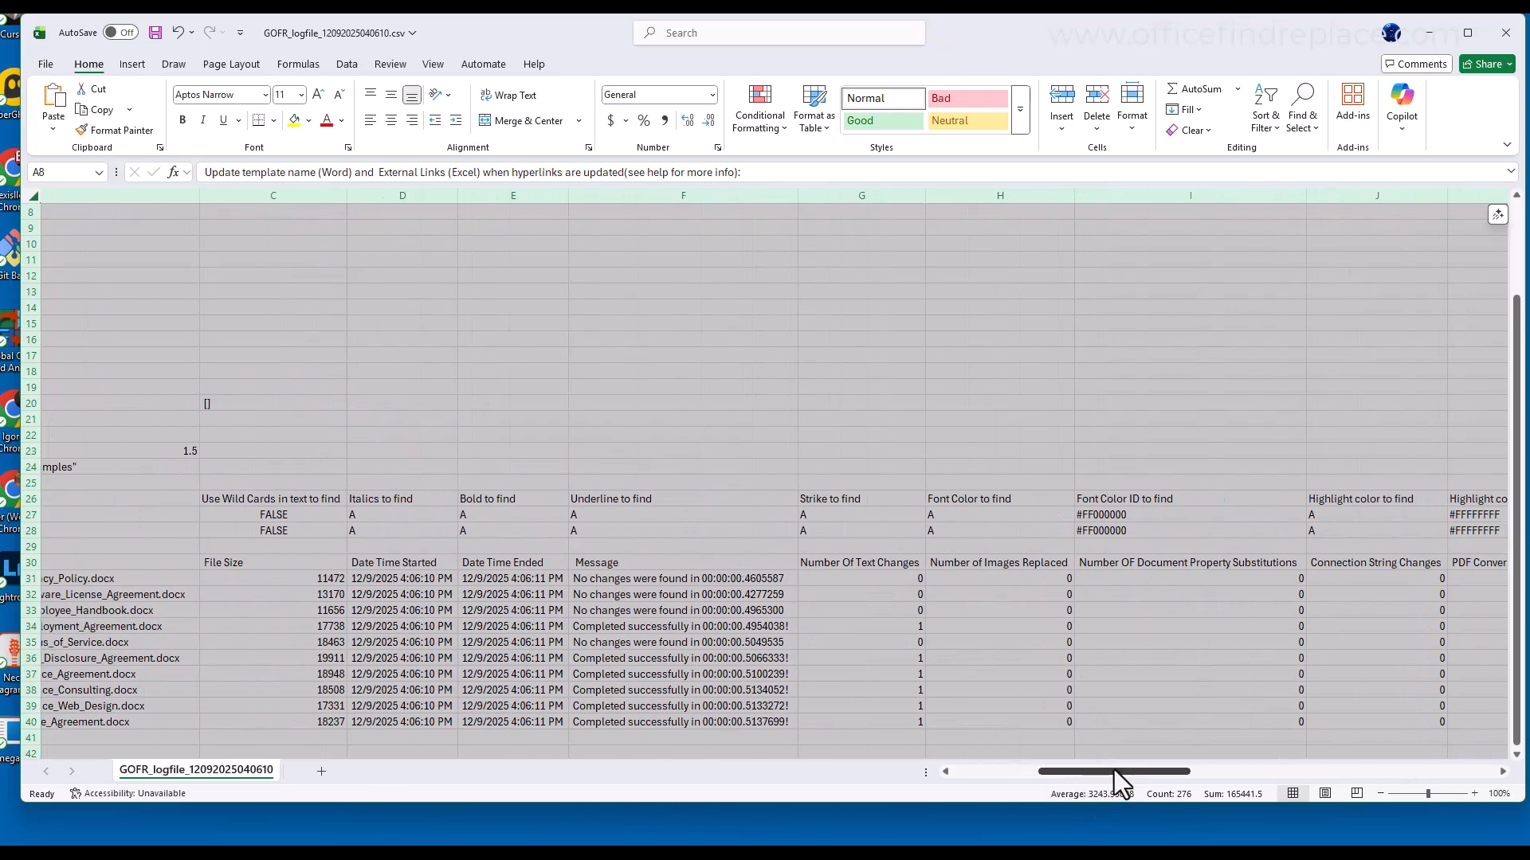
click(676, 612)
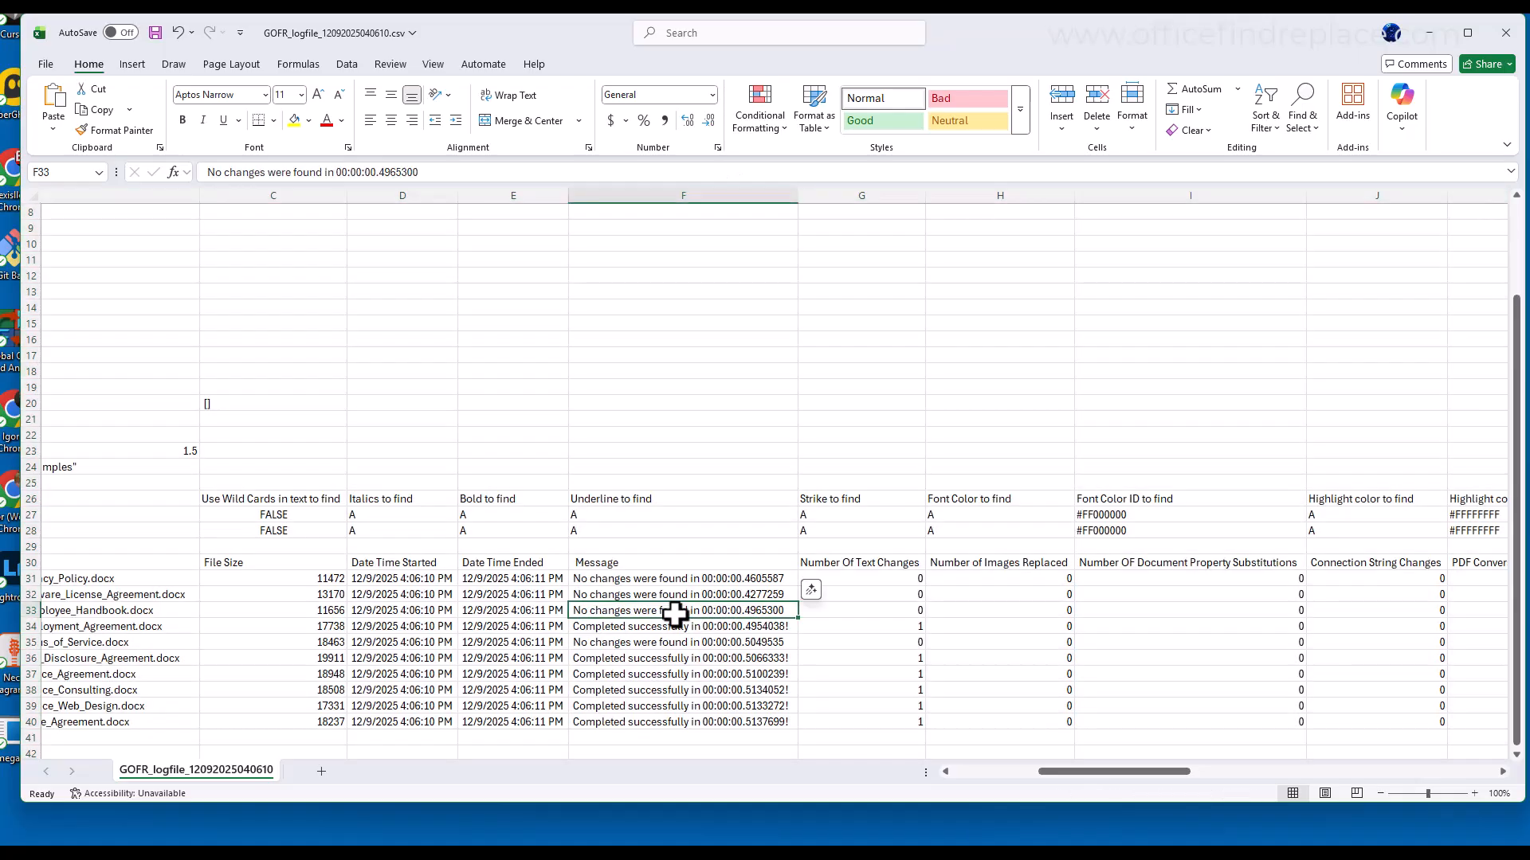
click(889, 627)
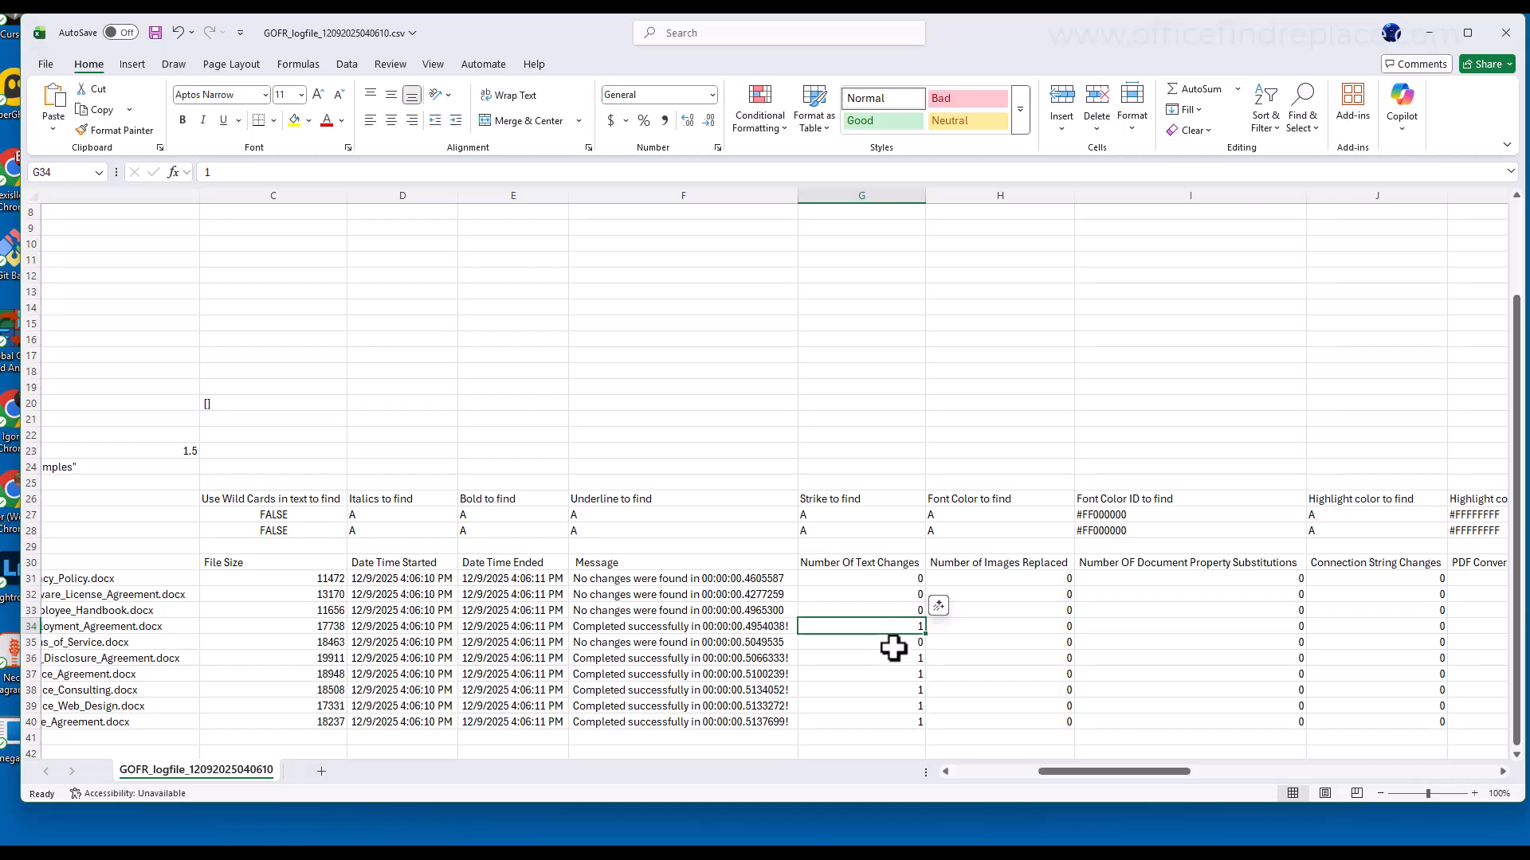
click(892, 613)
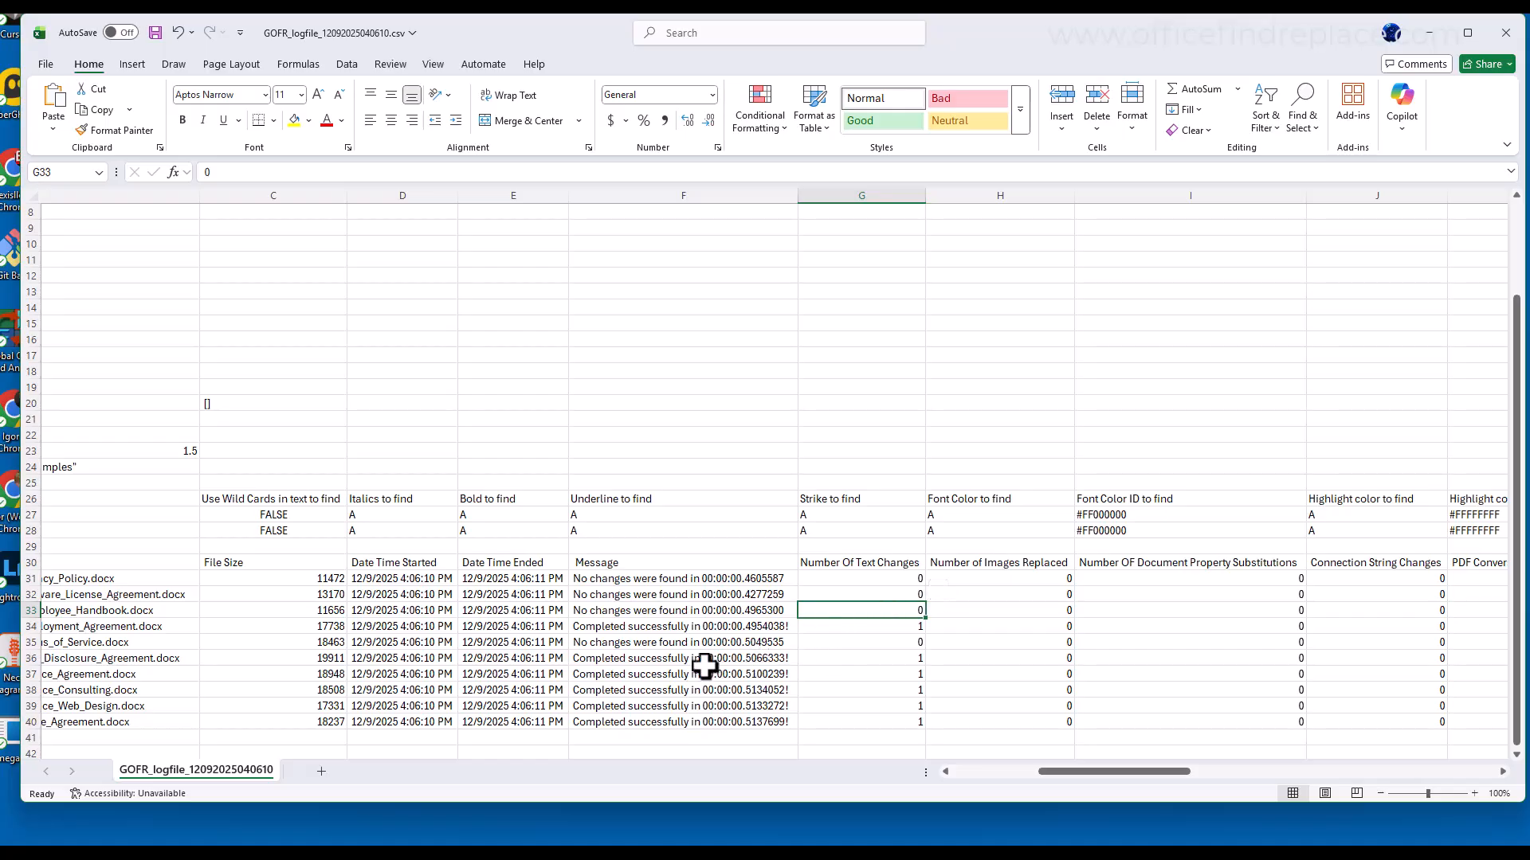
click(904, 658)
click(902, 674)
click(904, 690)
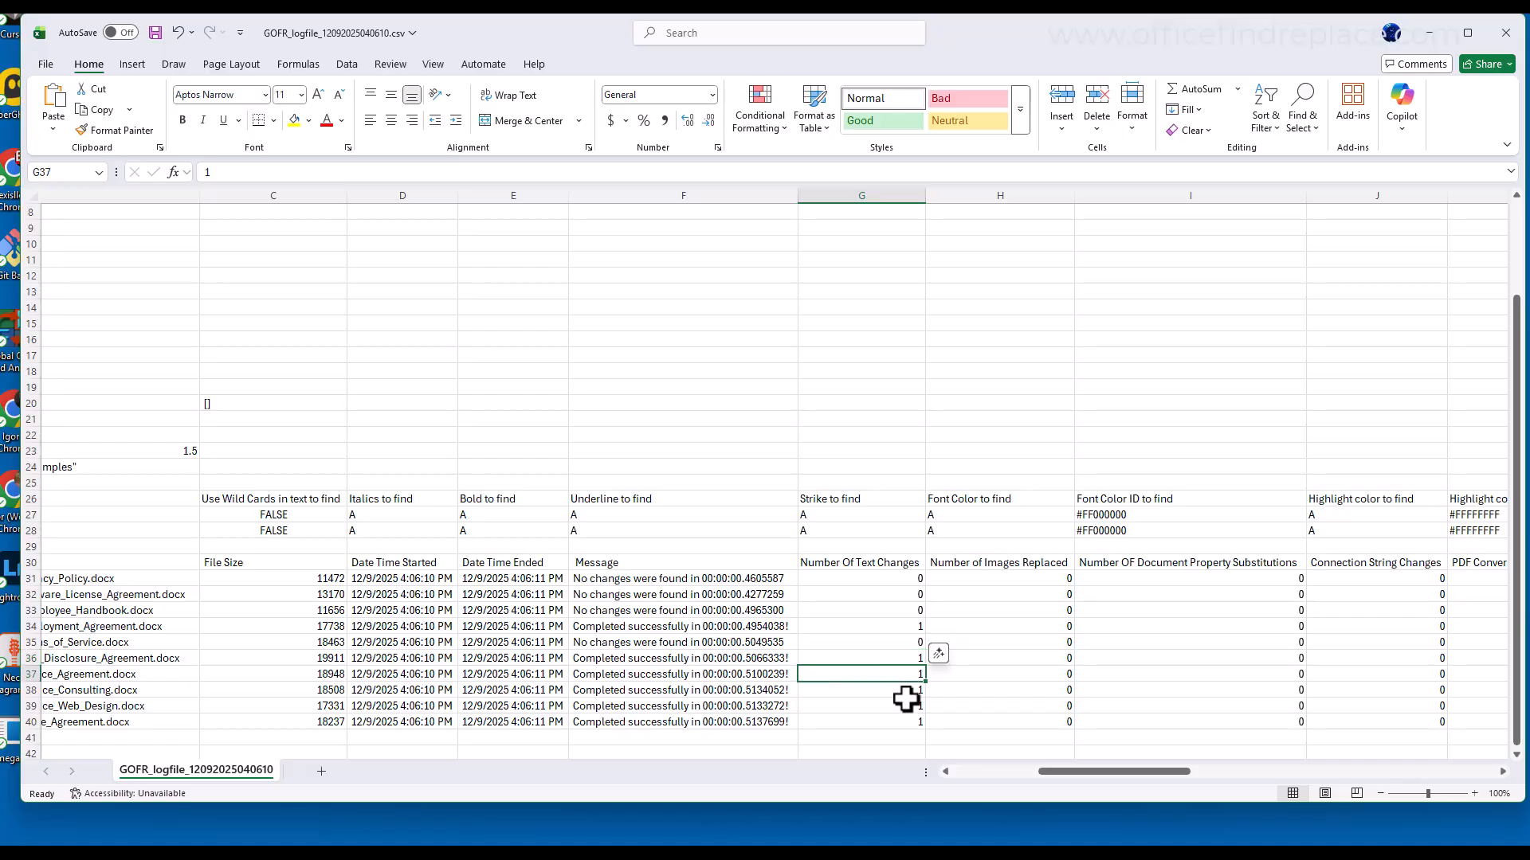
click(905, 706)
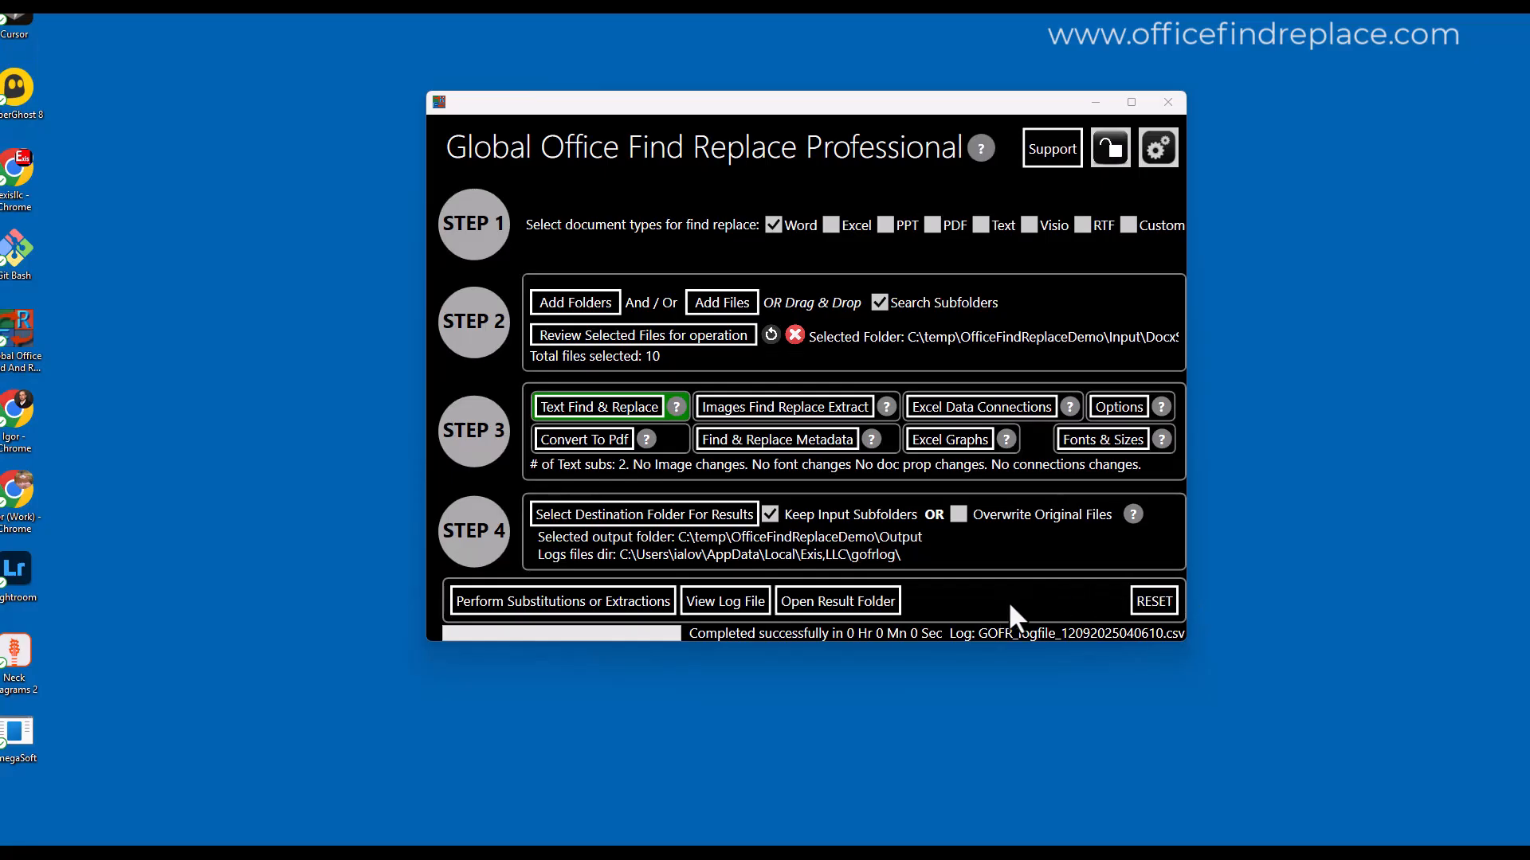
- Open the result folder and inspect the corrected titles in 1_Invoice_Consulting.docx, 2_Invoice_Web_Design.docx and 3_Service_Agreement.docx
click(811, 599)
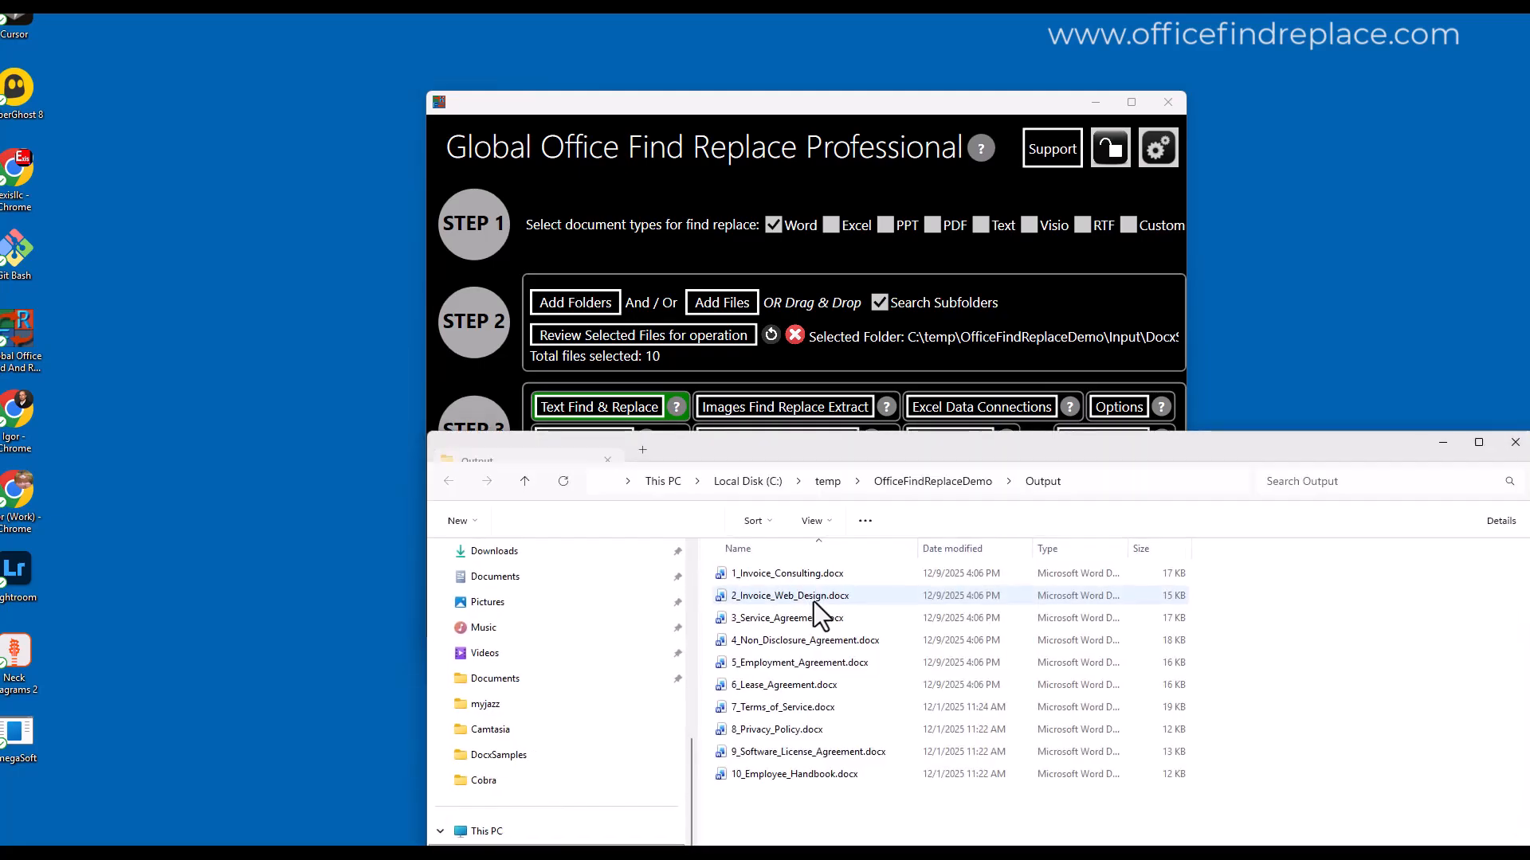
drag(1168, 446, 921, 212)
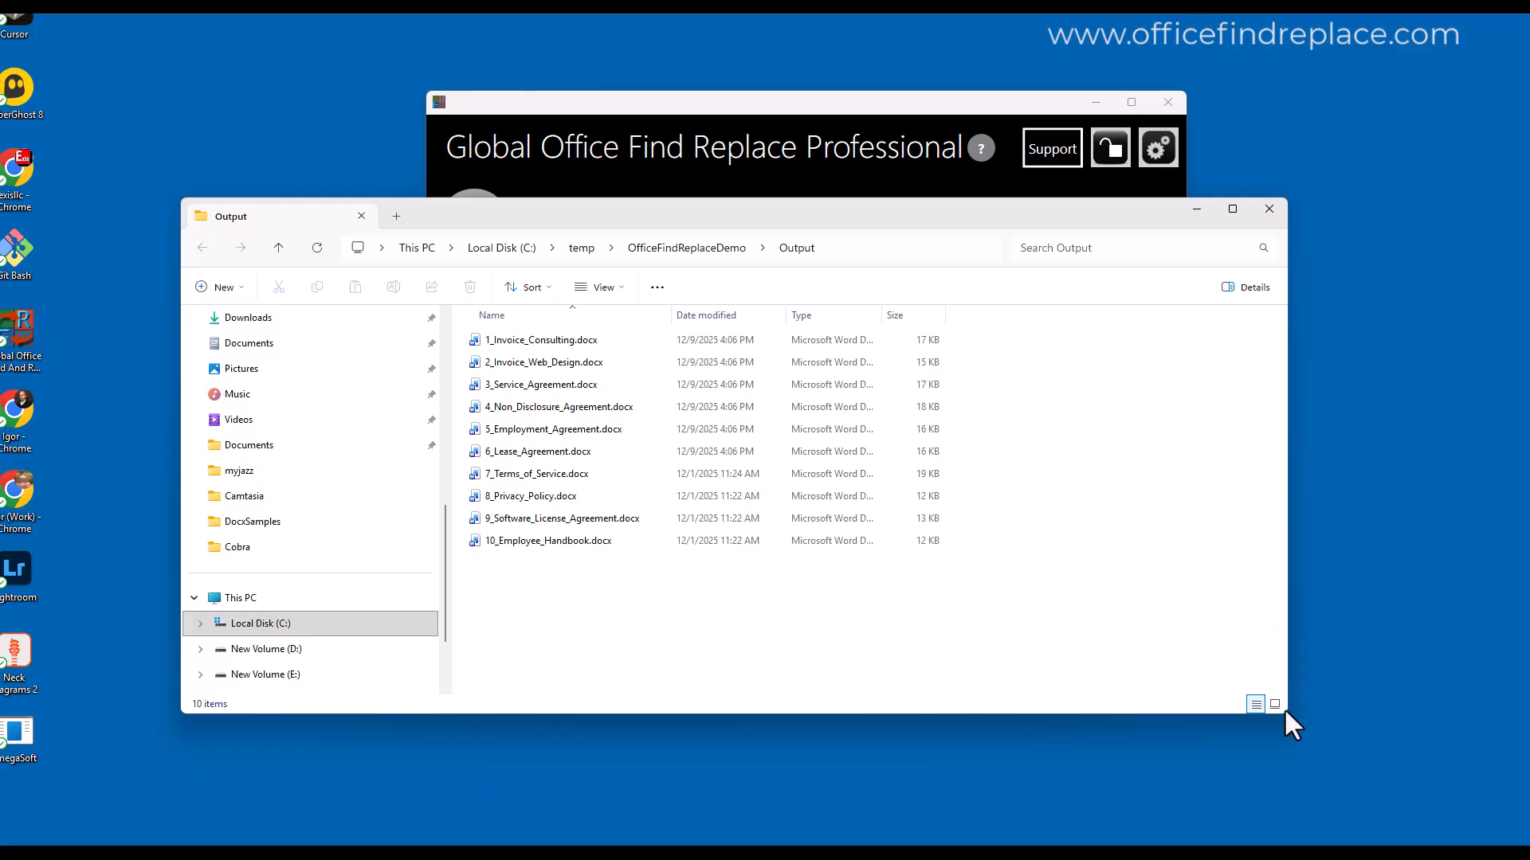
double_click(534, 342)
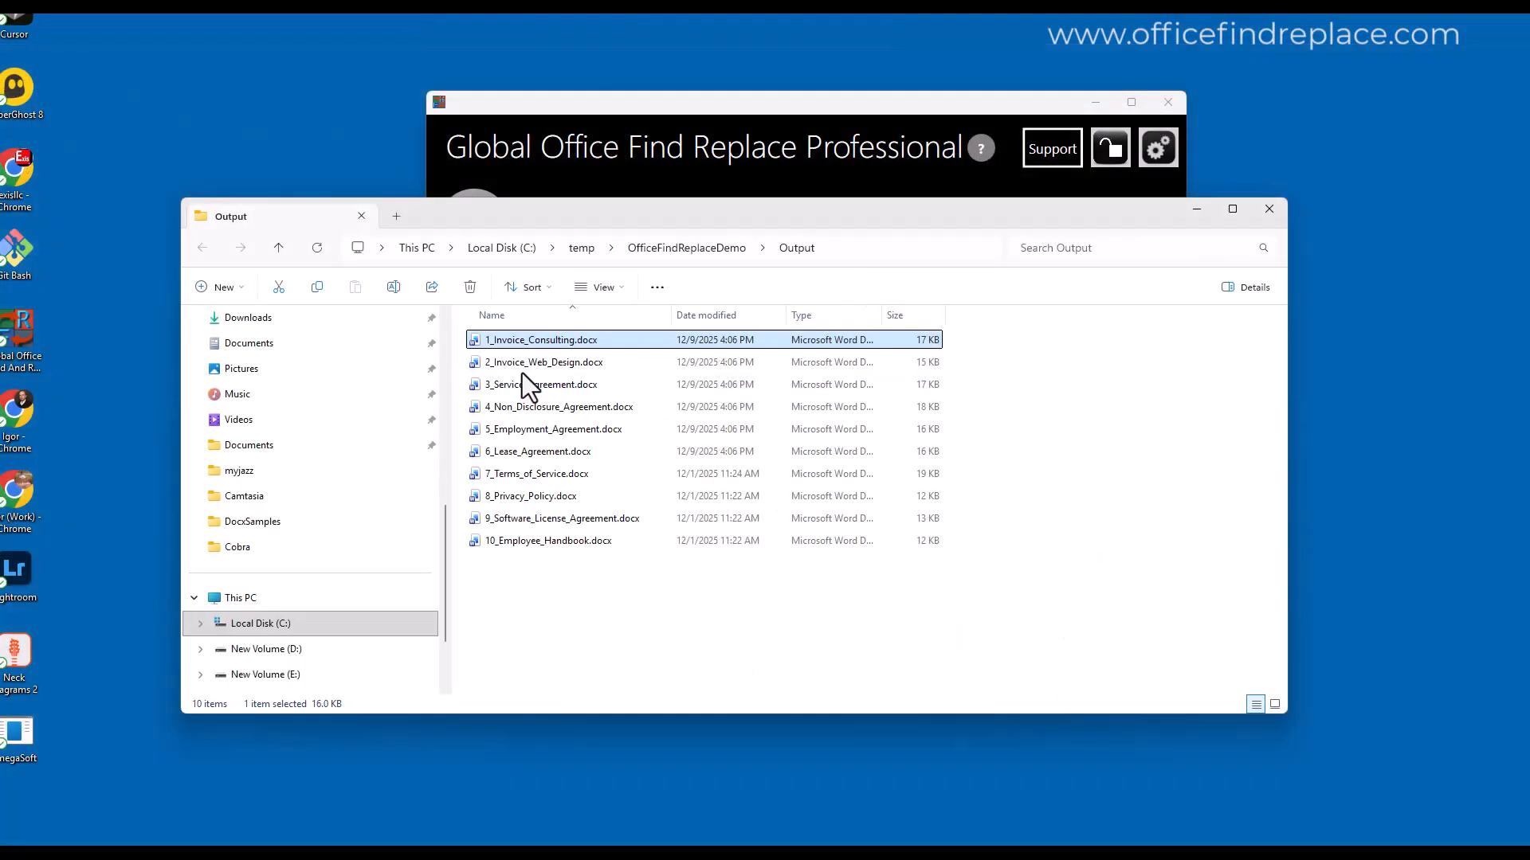
double_click(531, 367)
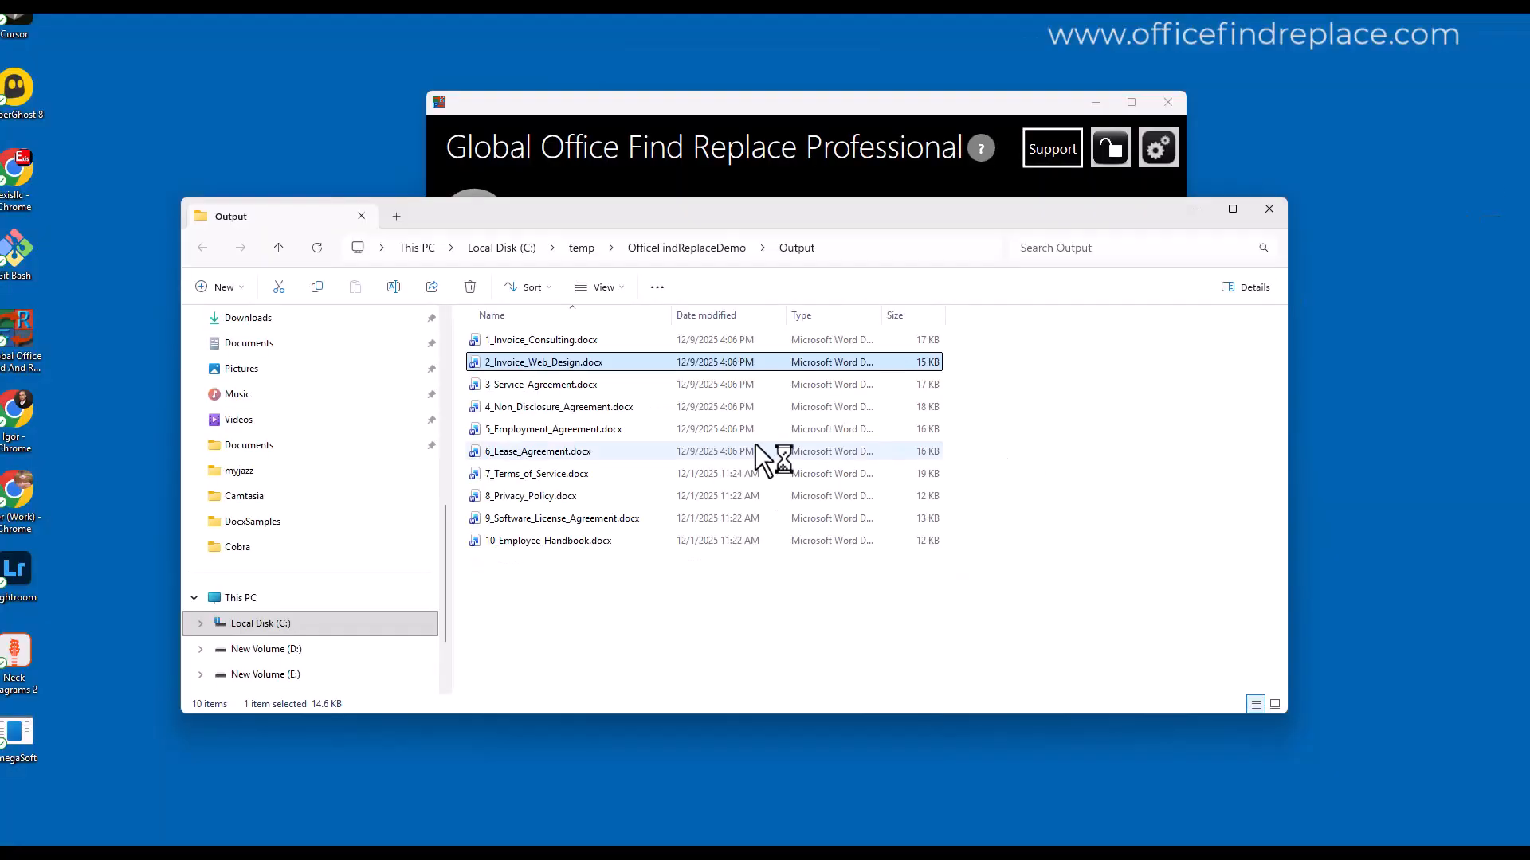
double_click(522, 386)
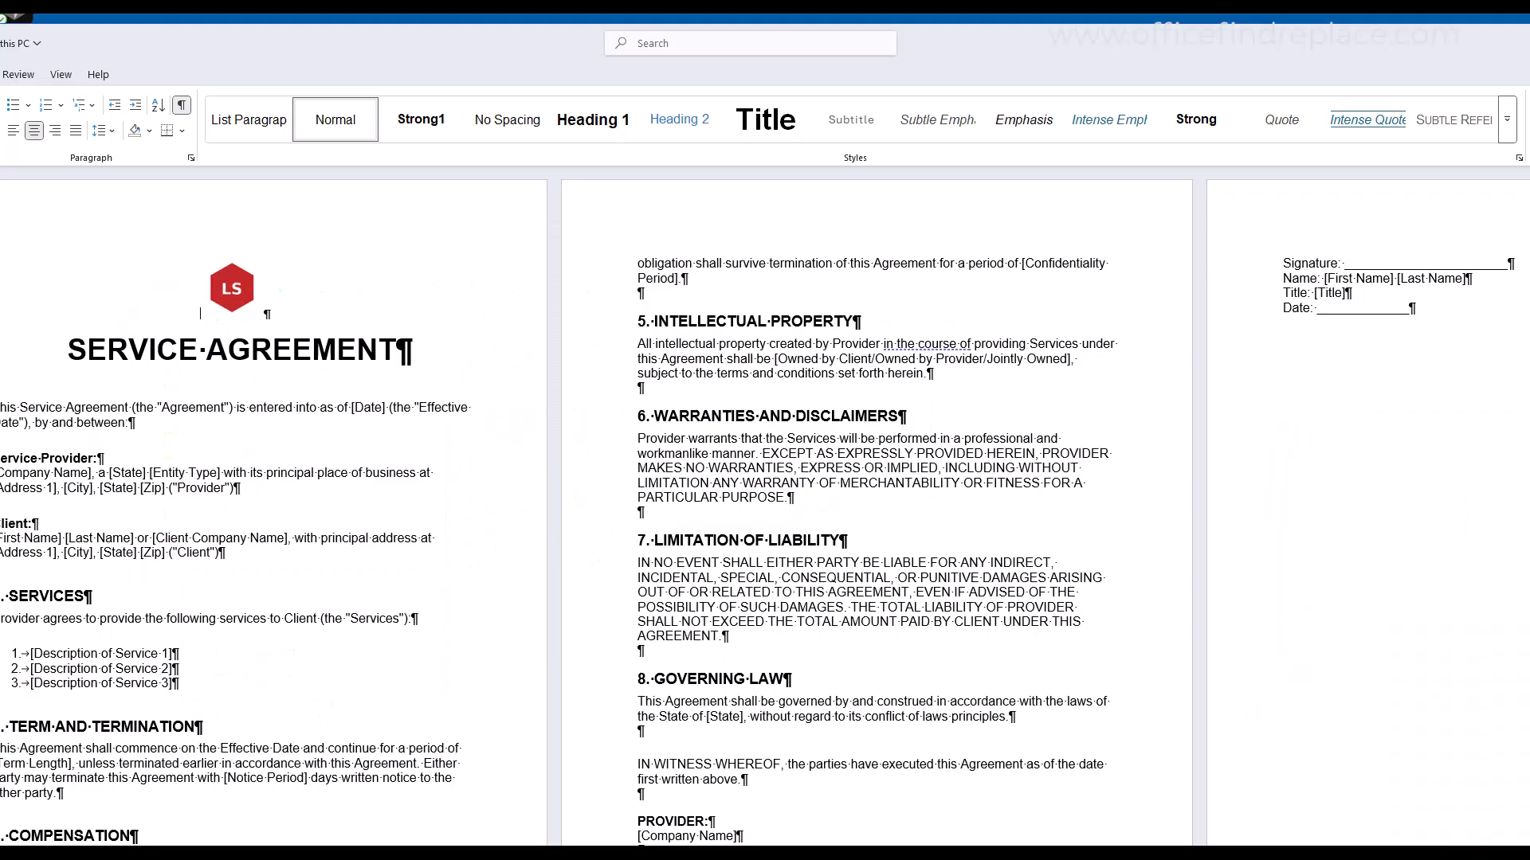
key(alt+F4)
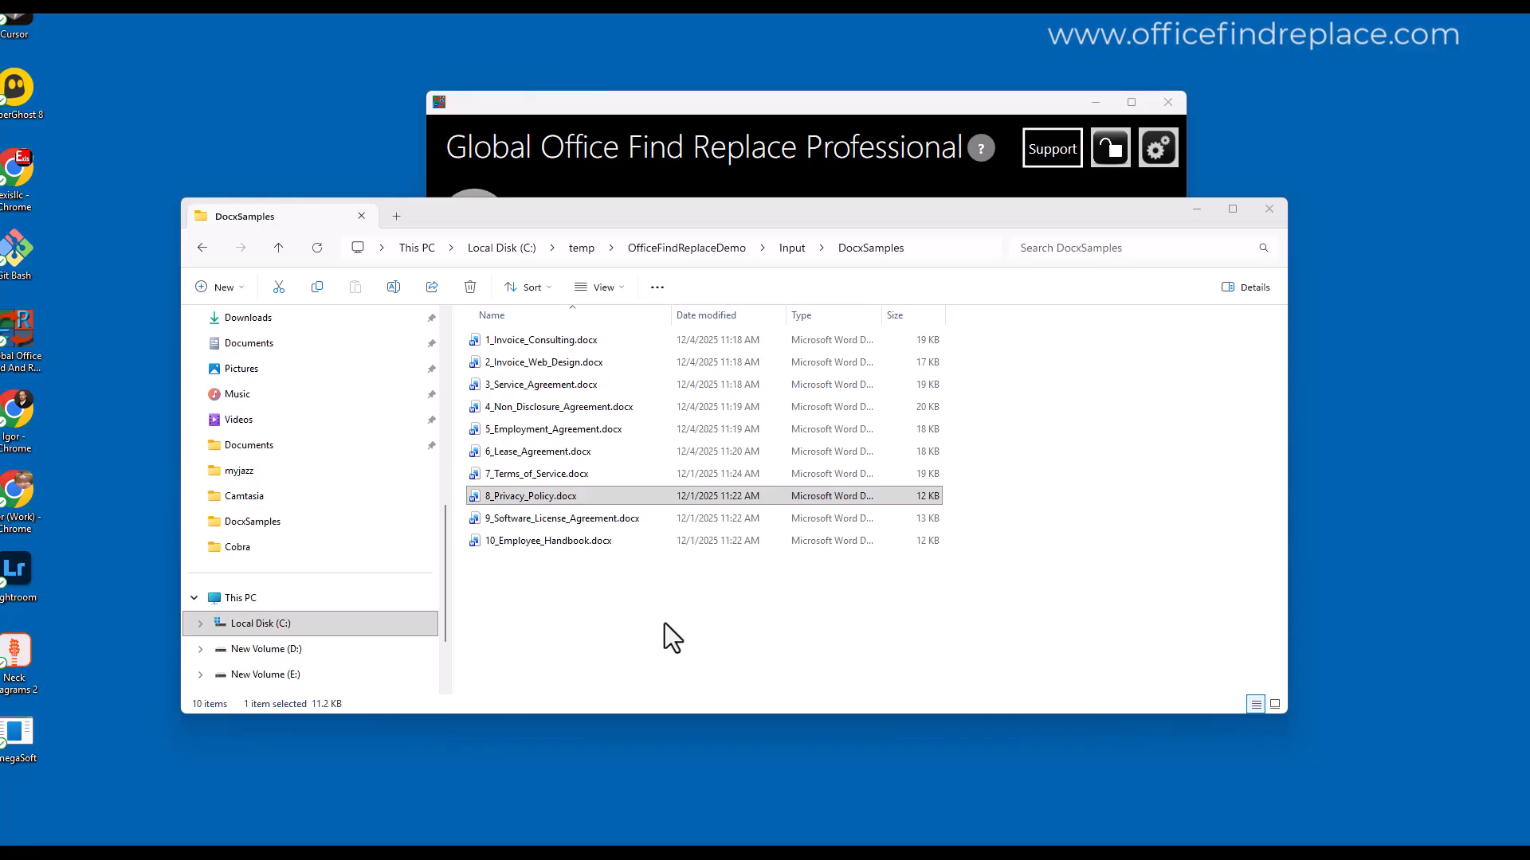
- Open the original 8_Privacy_Policy.docx from the DocxSamples input folder to examine its bracketed placeholders
click(565, 501)
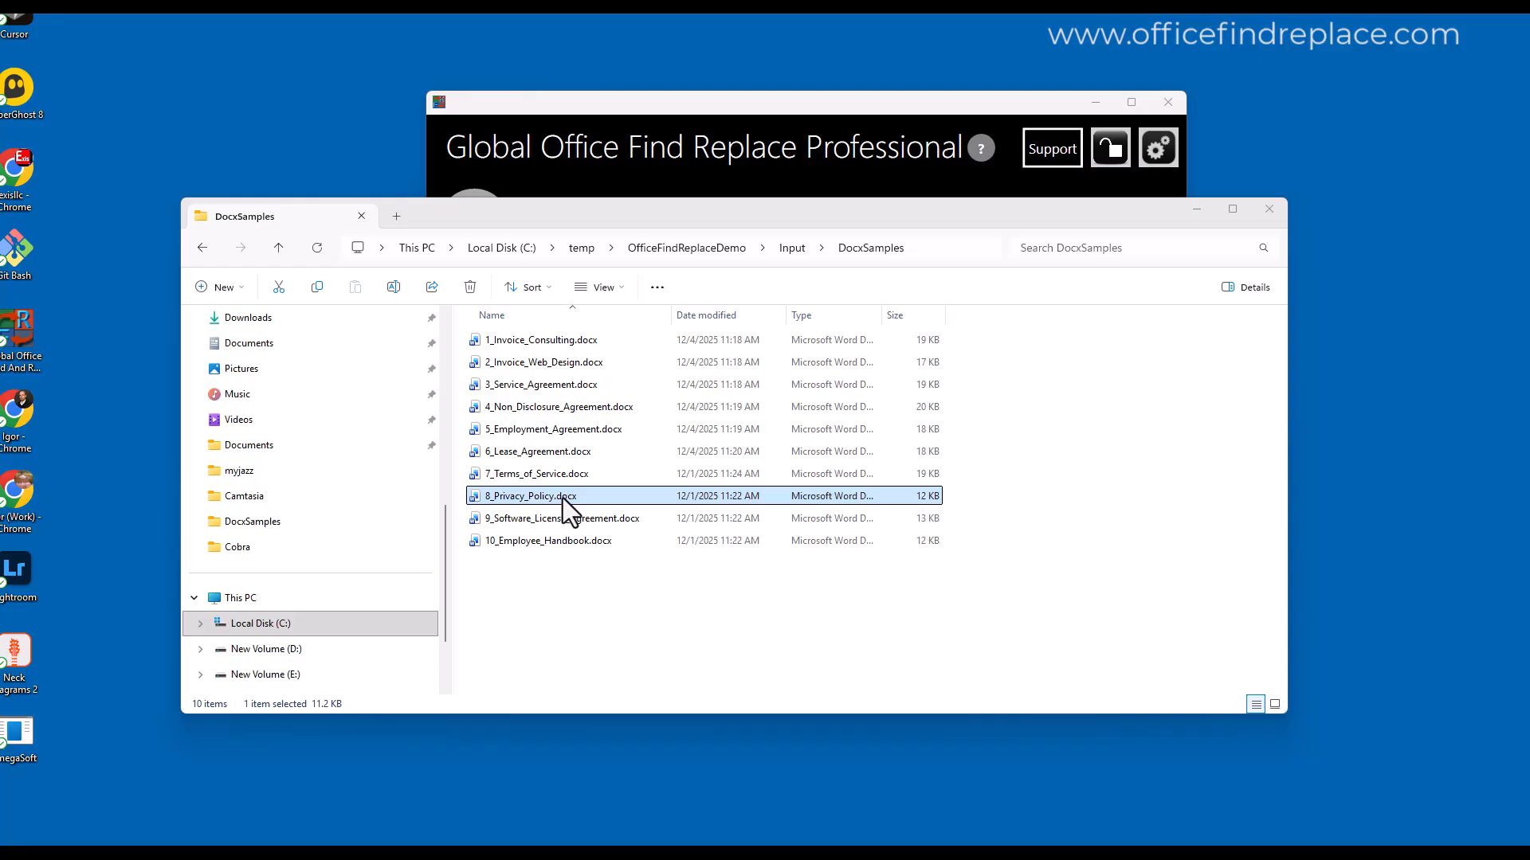
double_click(562, 499)
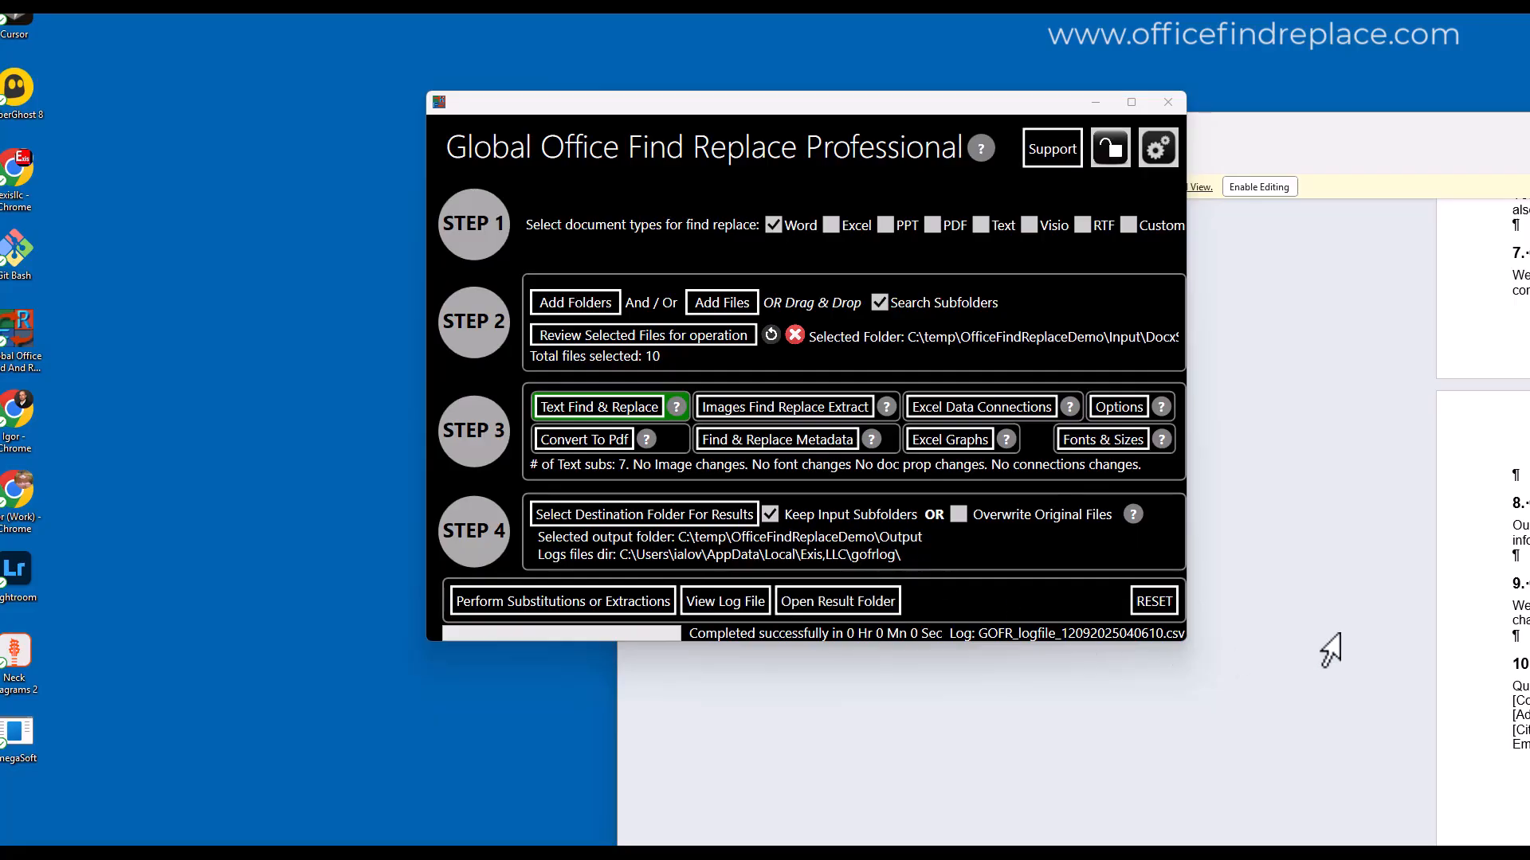
- Apply a yellow highlight color to the replacement date 12/31/2025 in the [Date] substitution and recheck its formatting options
click(591, 404)
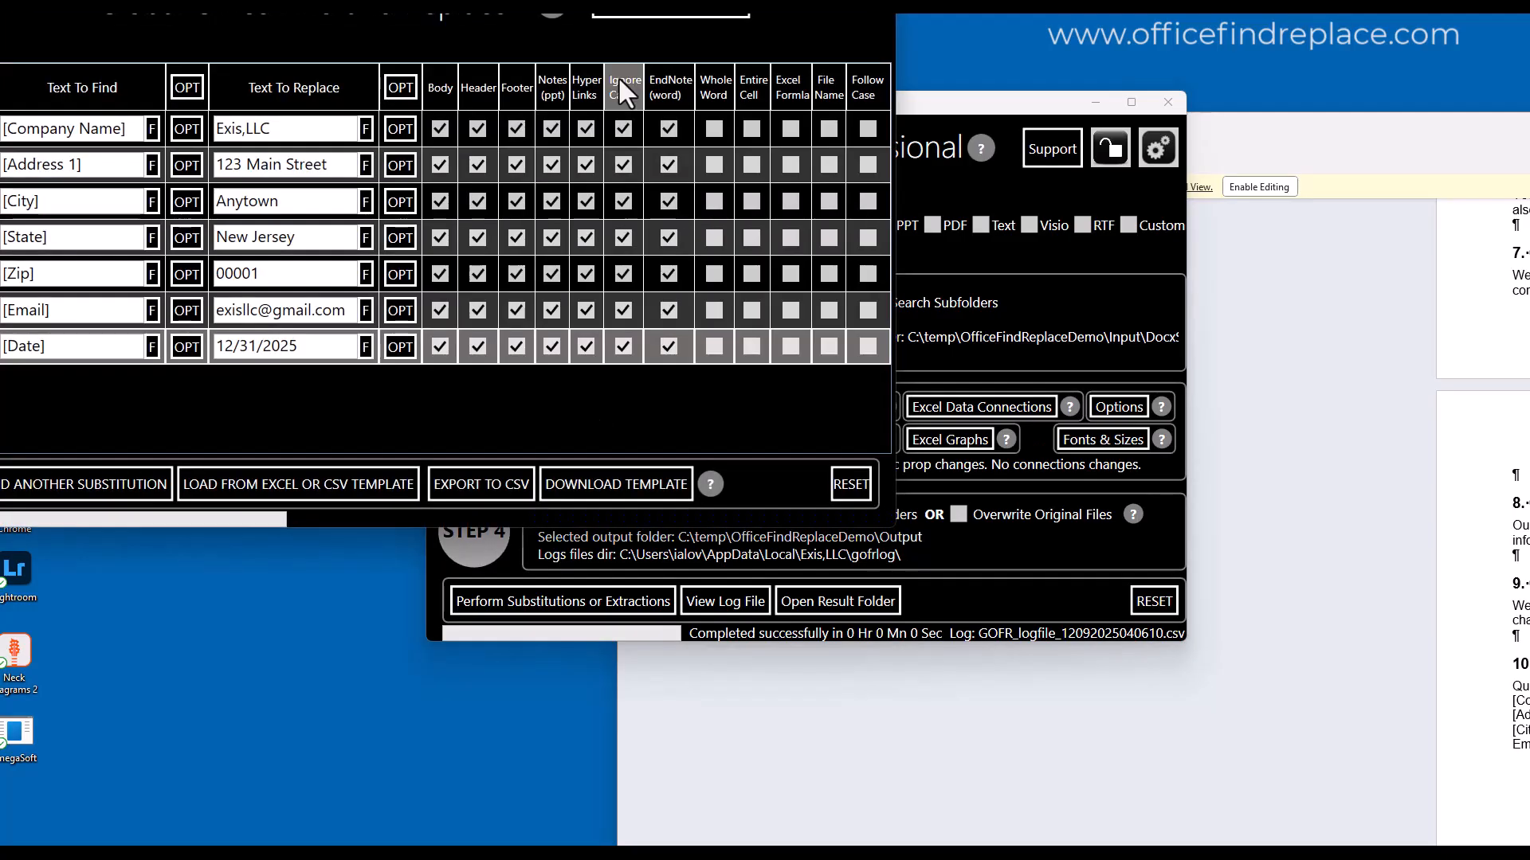
drag(673, 10, 962, 166)
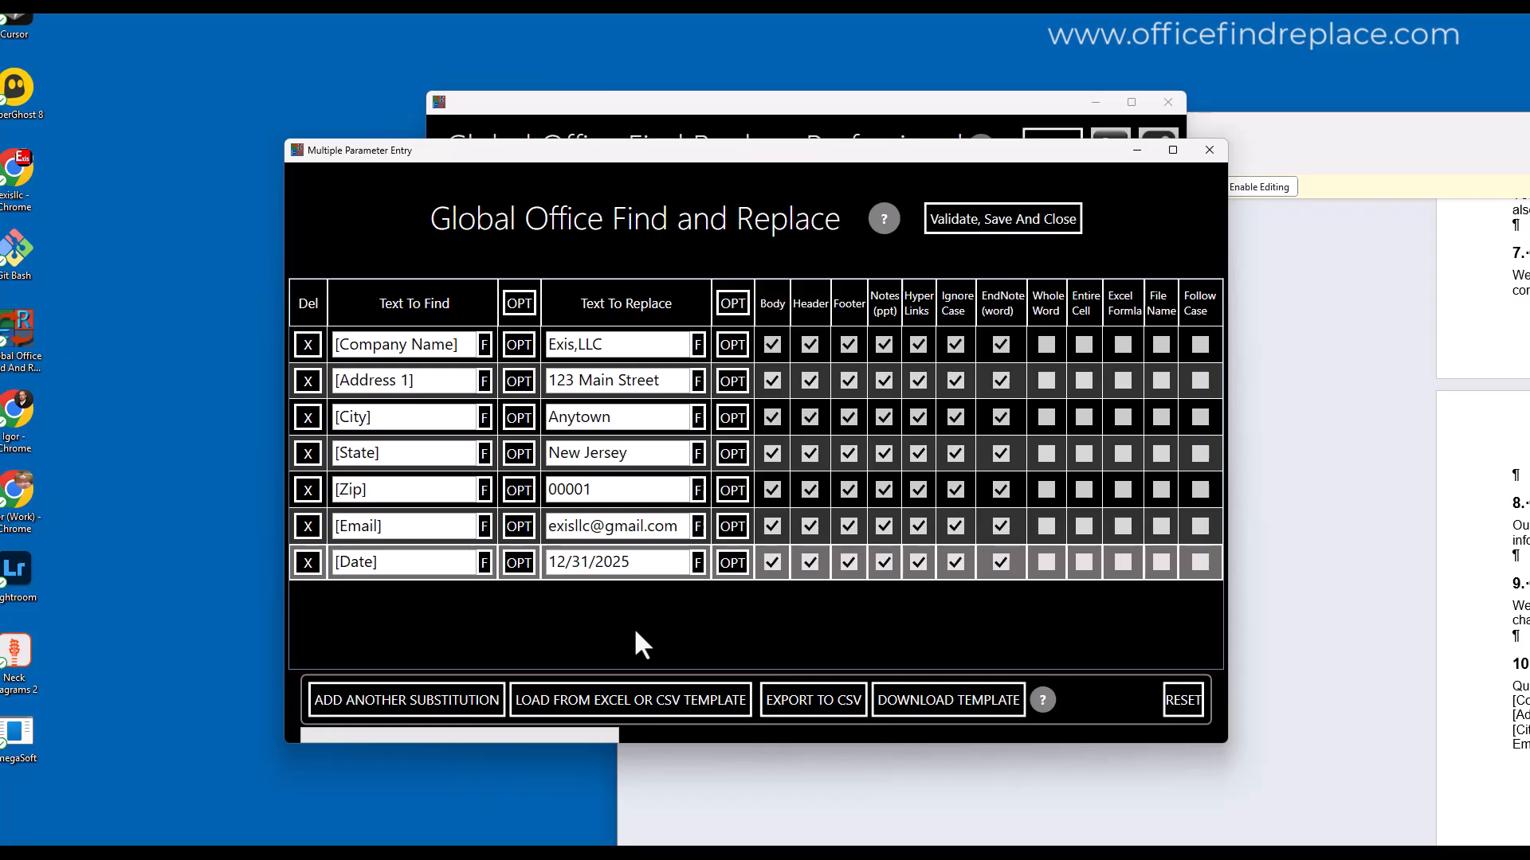
click(693, 559)
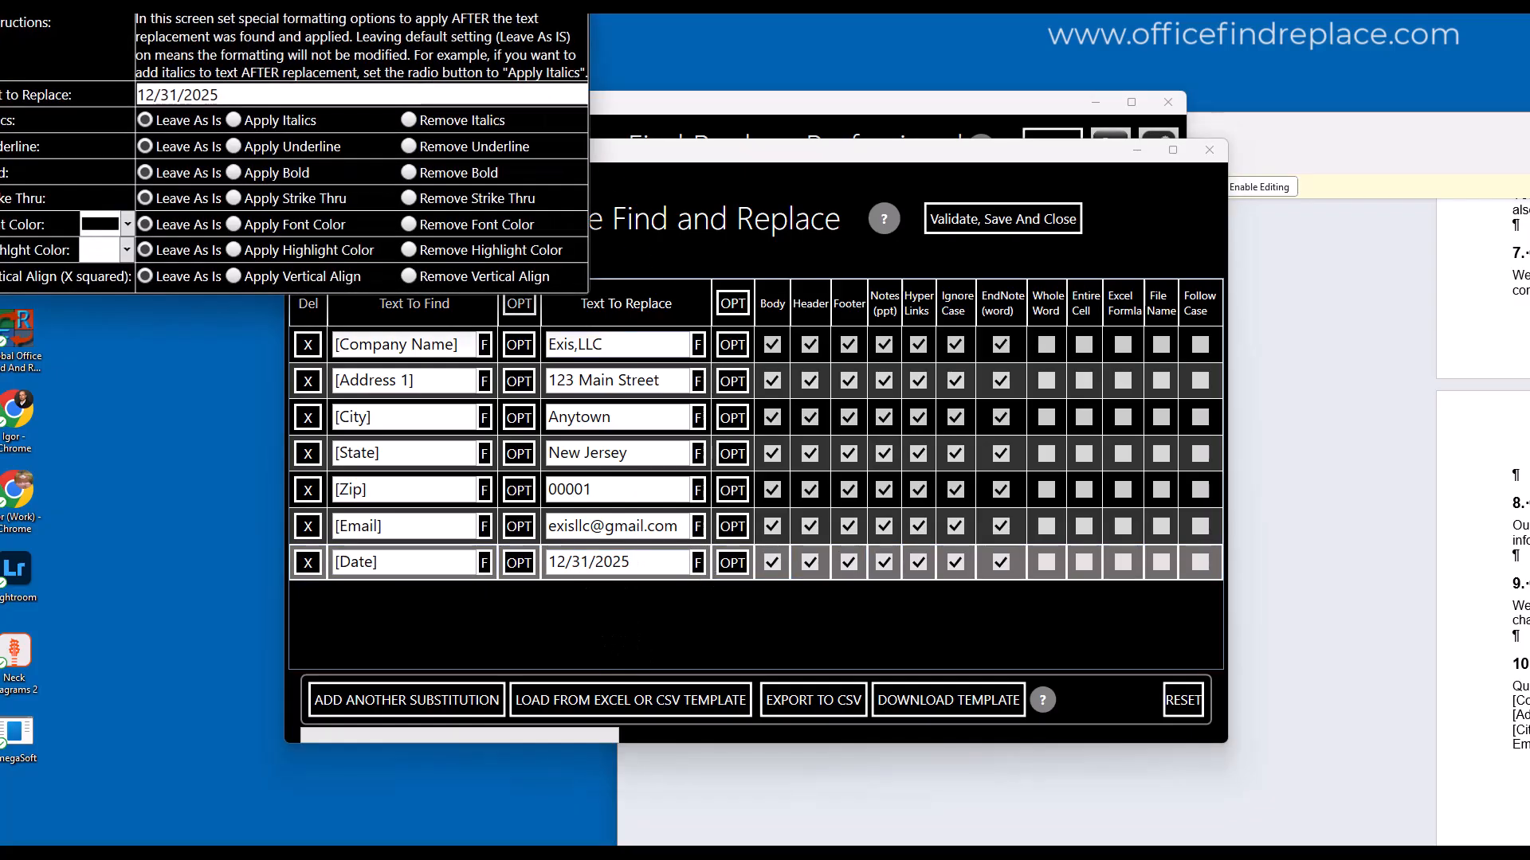
drag(350, 1, 718, 180)
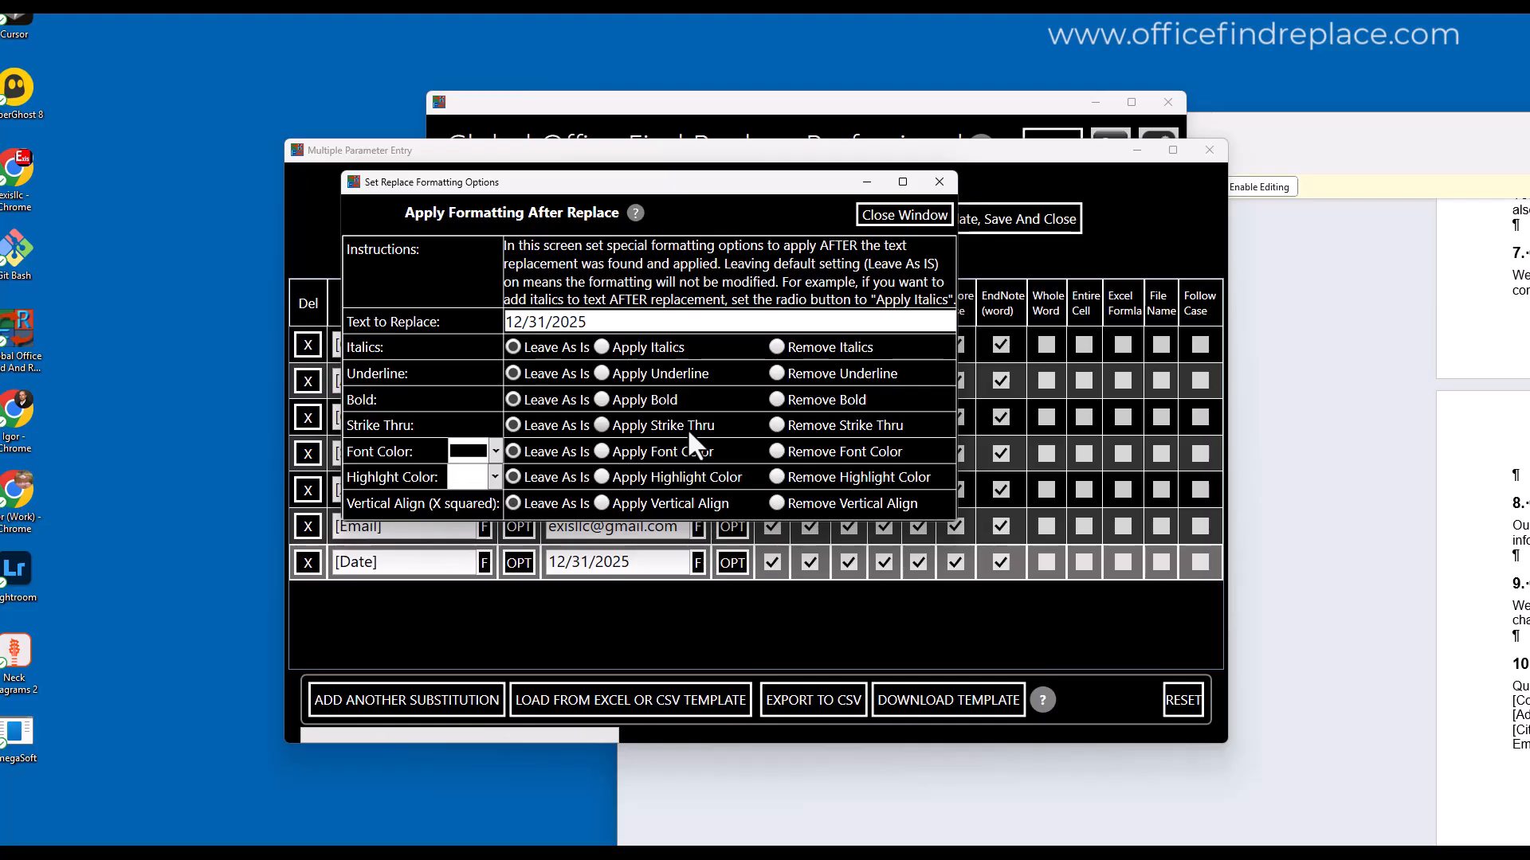
click(495, 475)
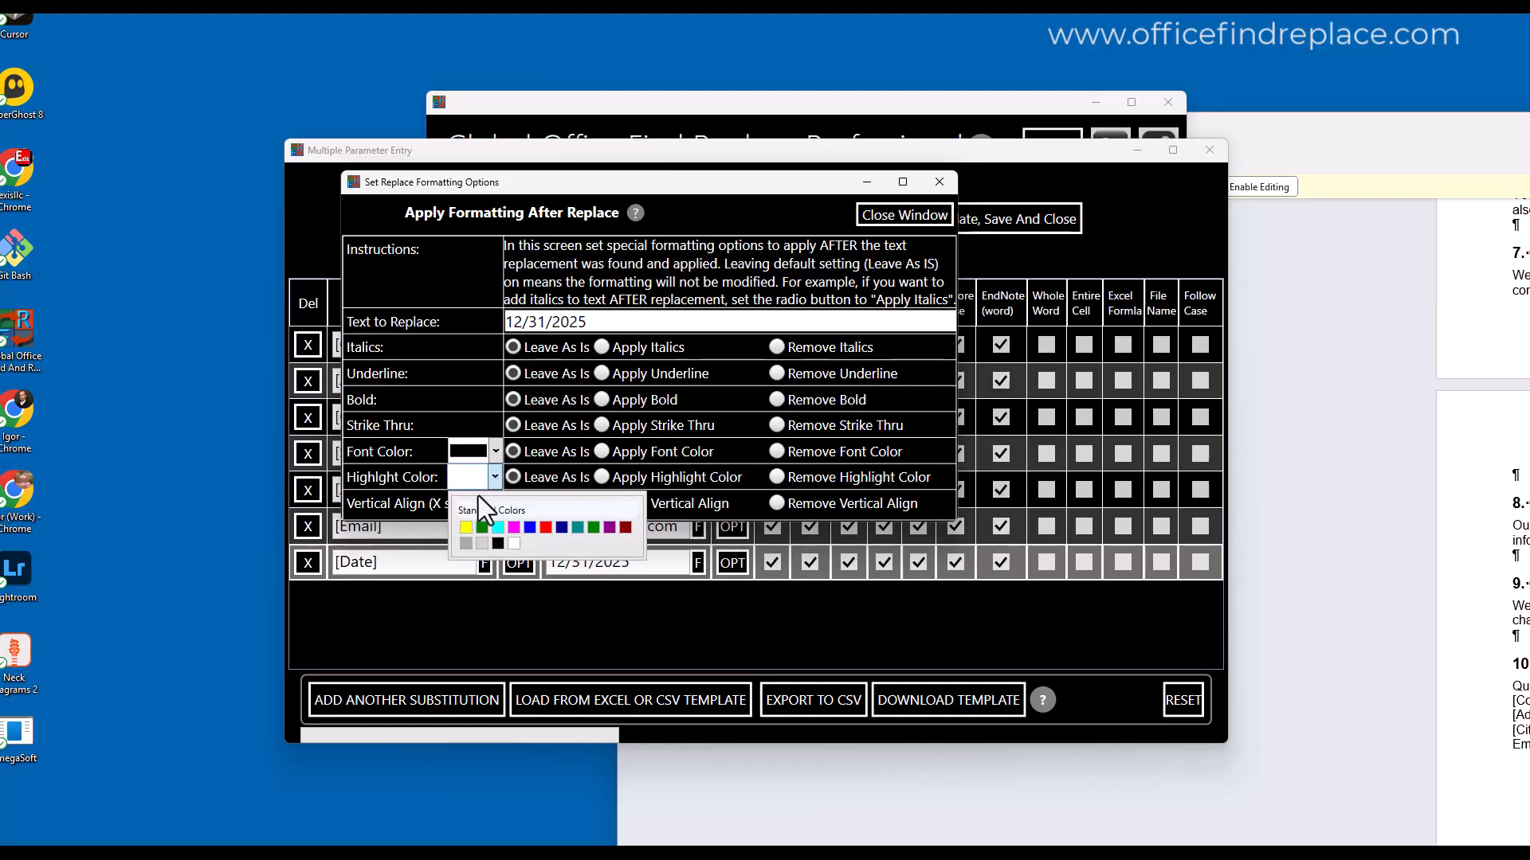
click(465, 527)
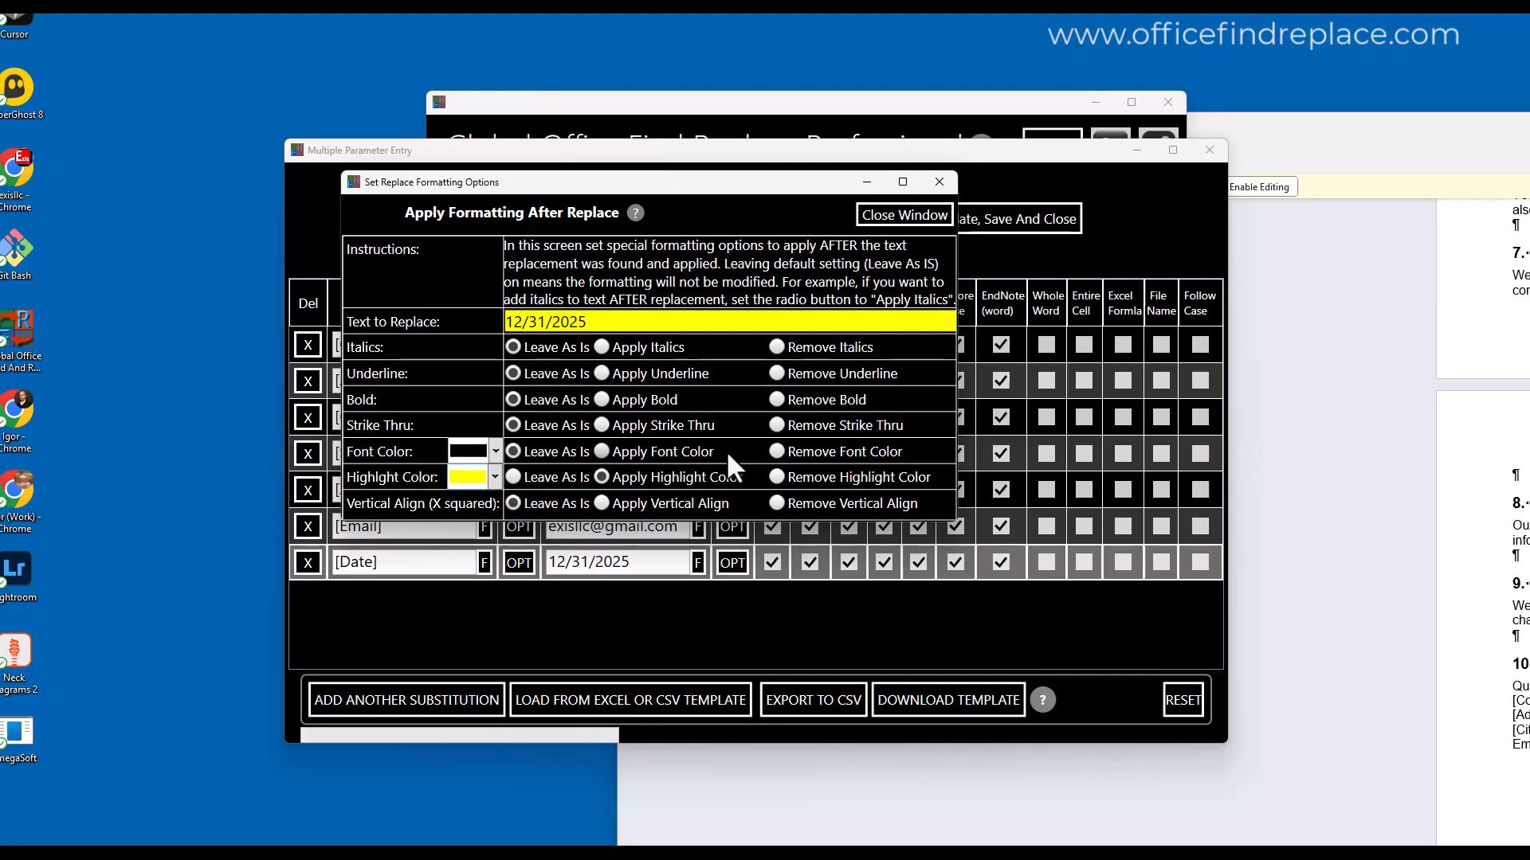
click(925, 217)
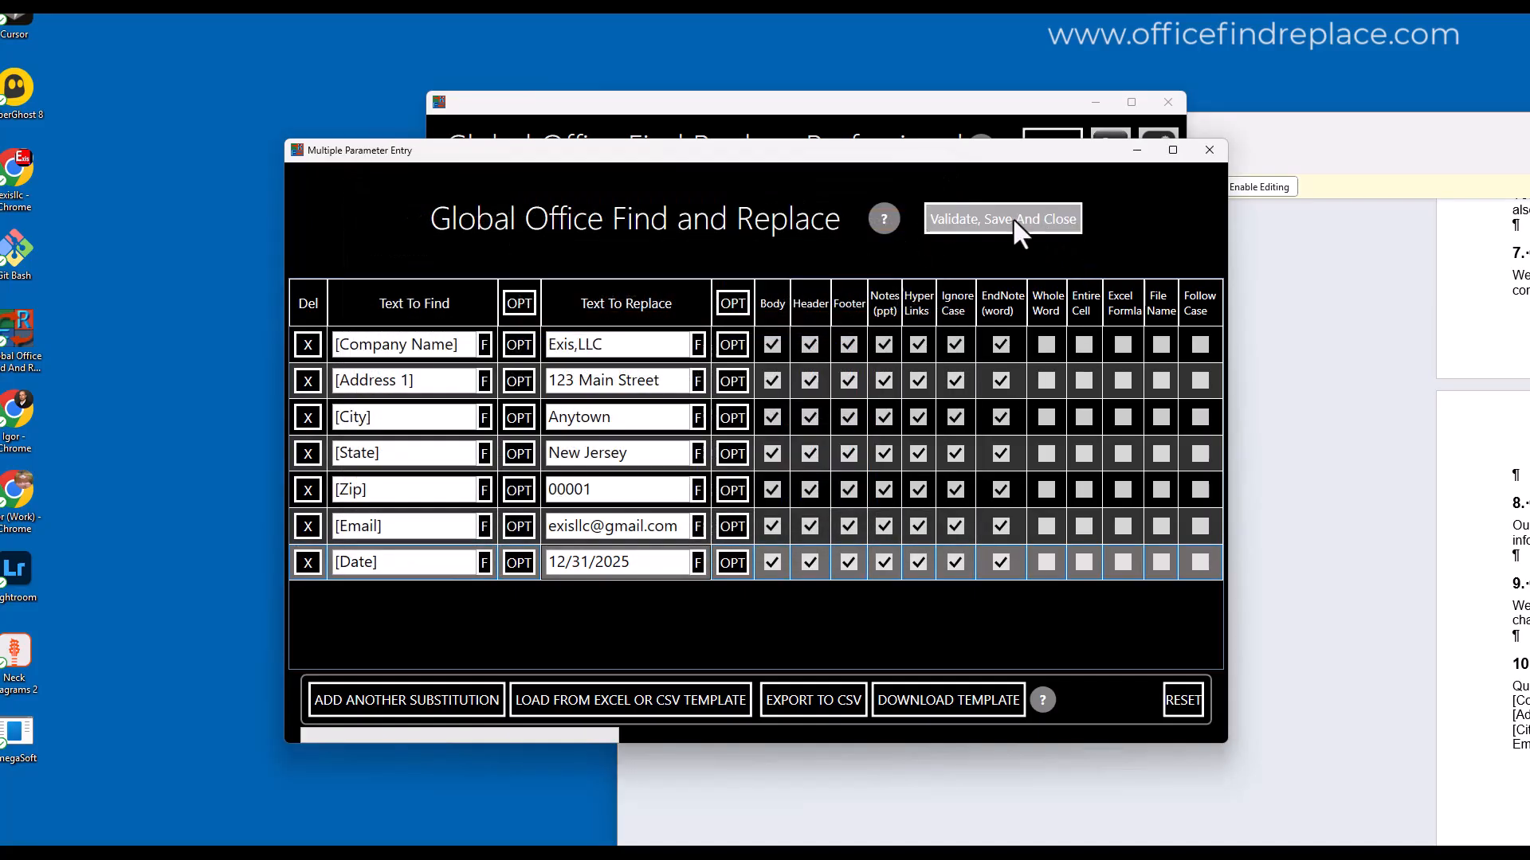
click(699, 563)
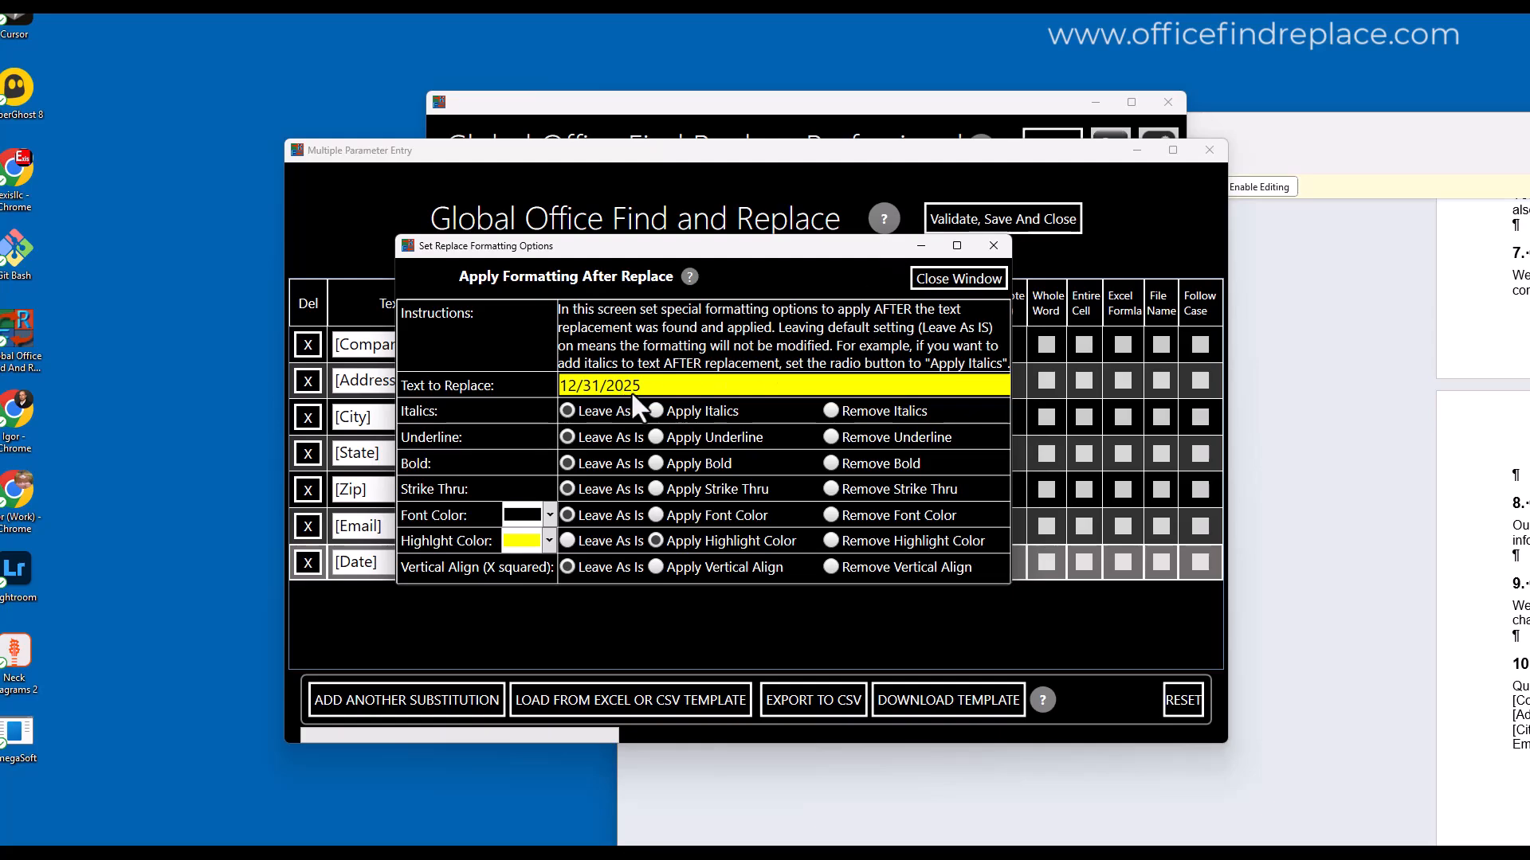
click(959, 280)
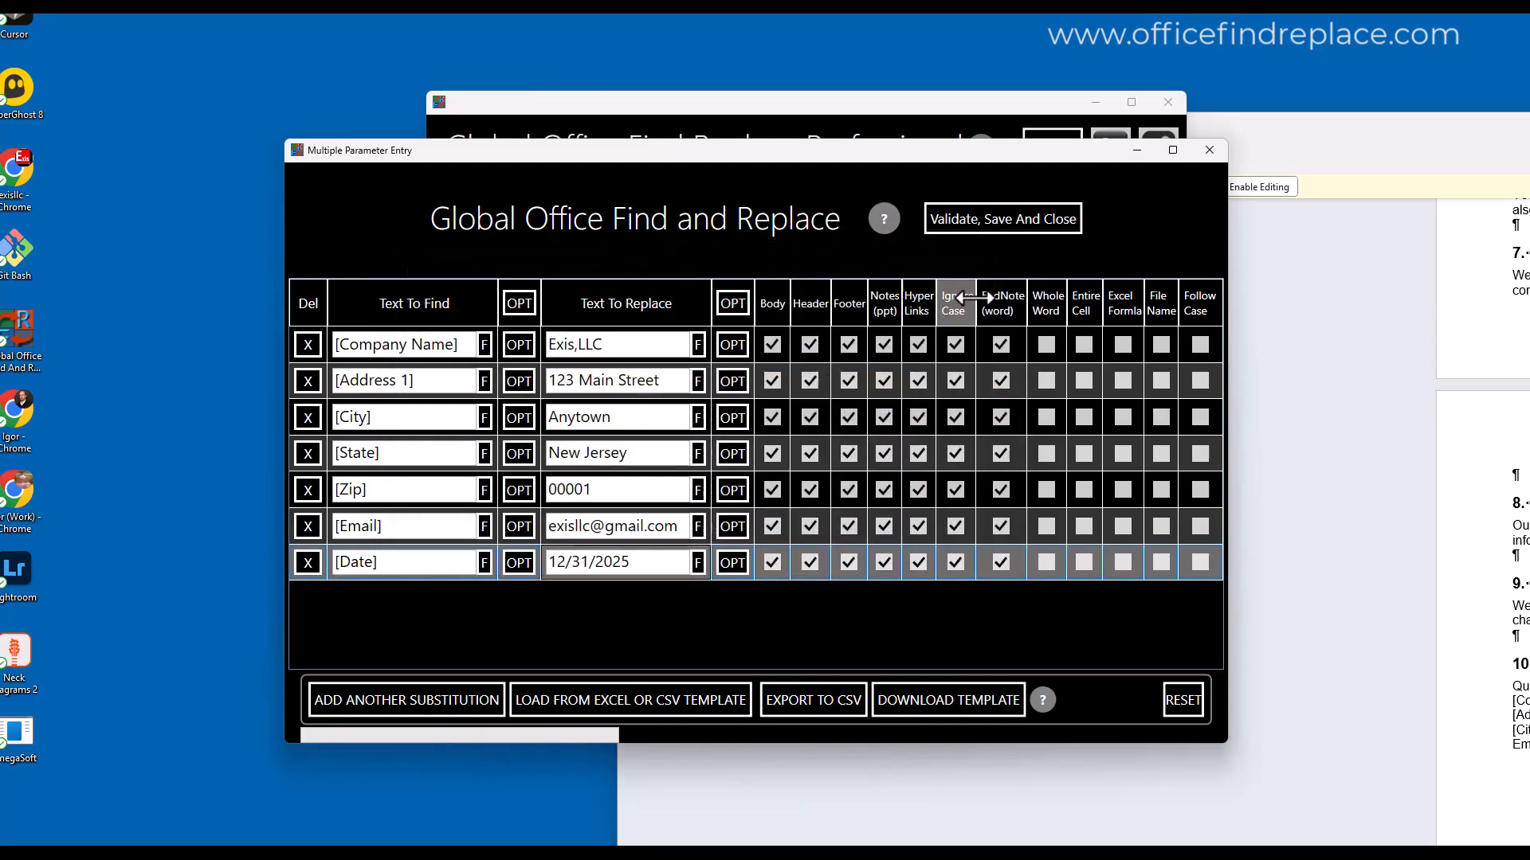
- Validate and save the placeholder substitution list, and run the substitutions on the selected Word files
click(1007, 217)
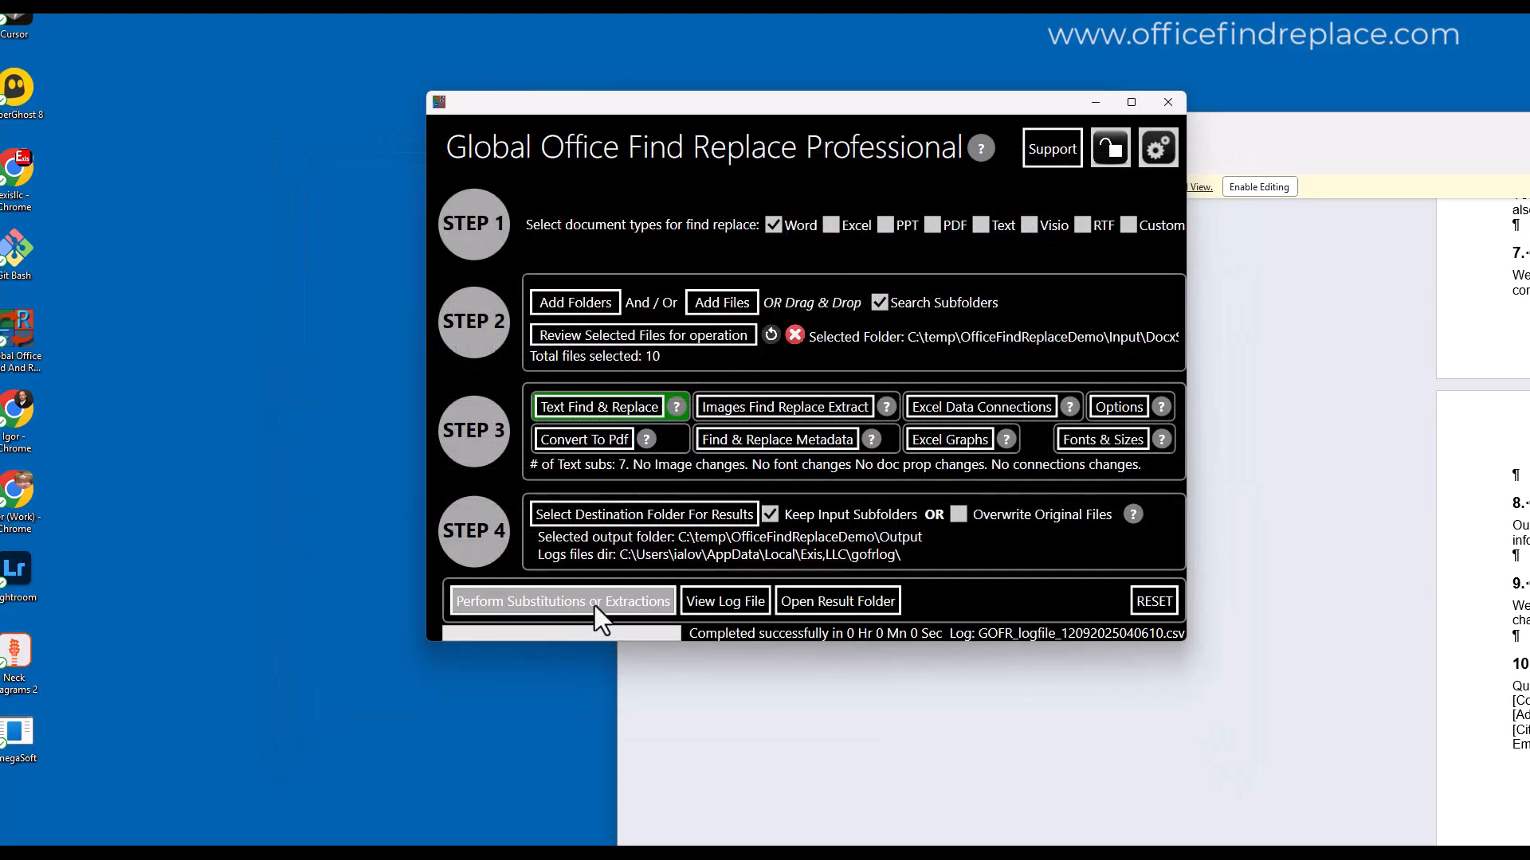
click(594, 606)
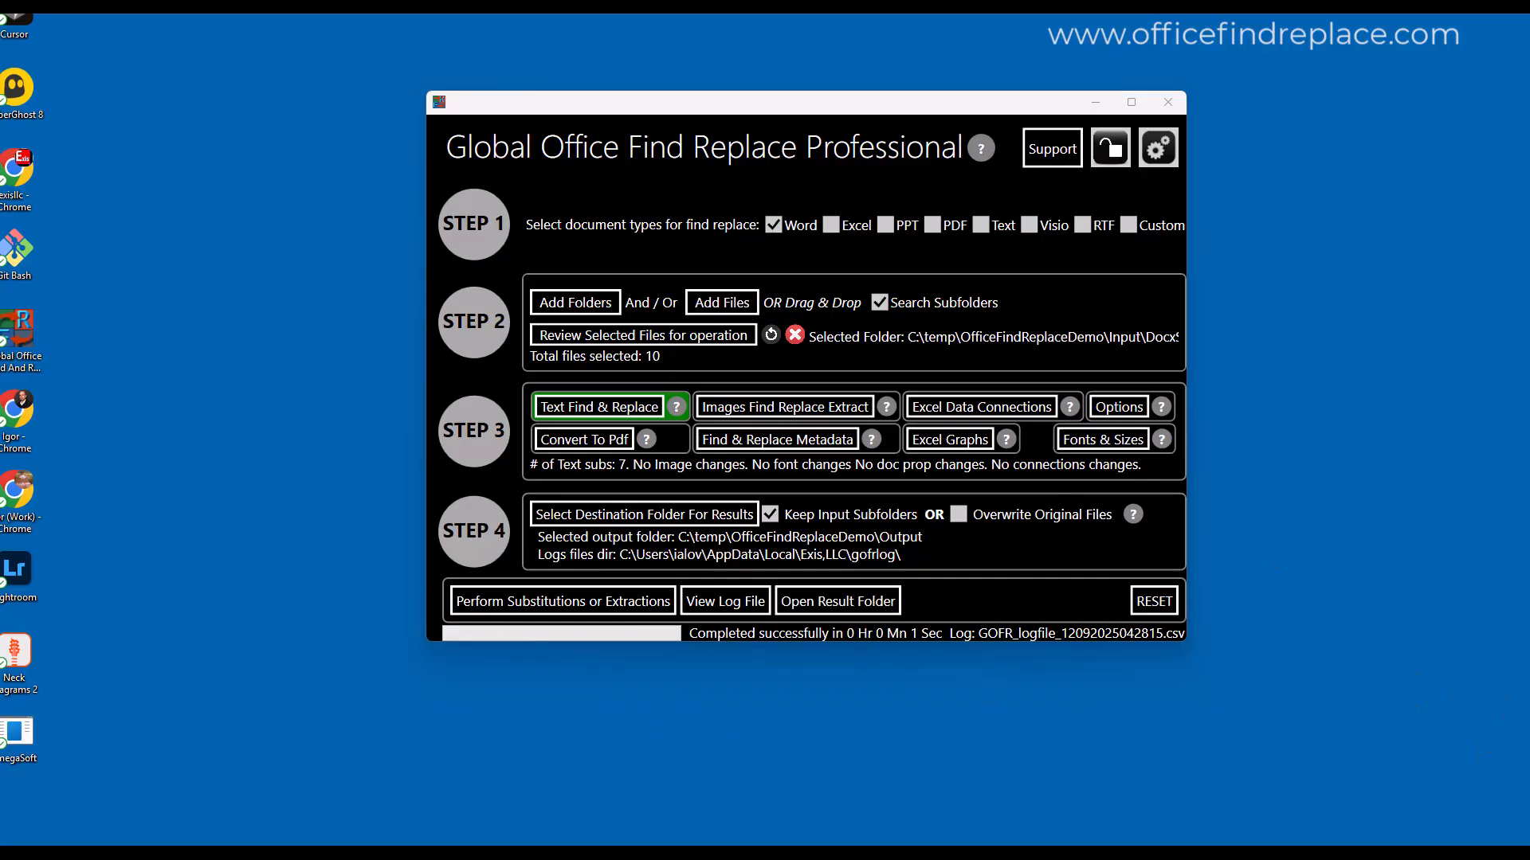
- Open 8_Privacy_Policy.docx from the Output folder and check the replaced effective date, company name and contact details
drag(1529, 209, 1272, 207)
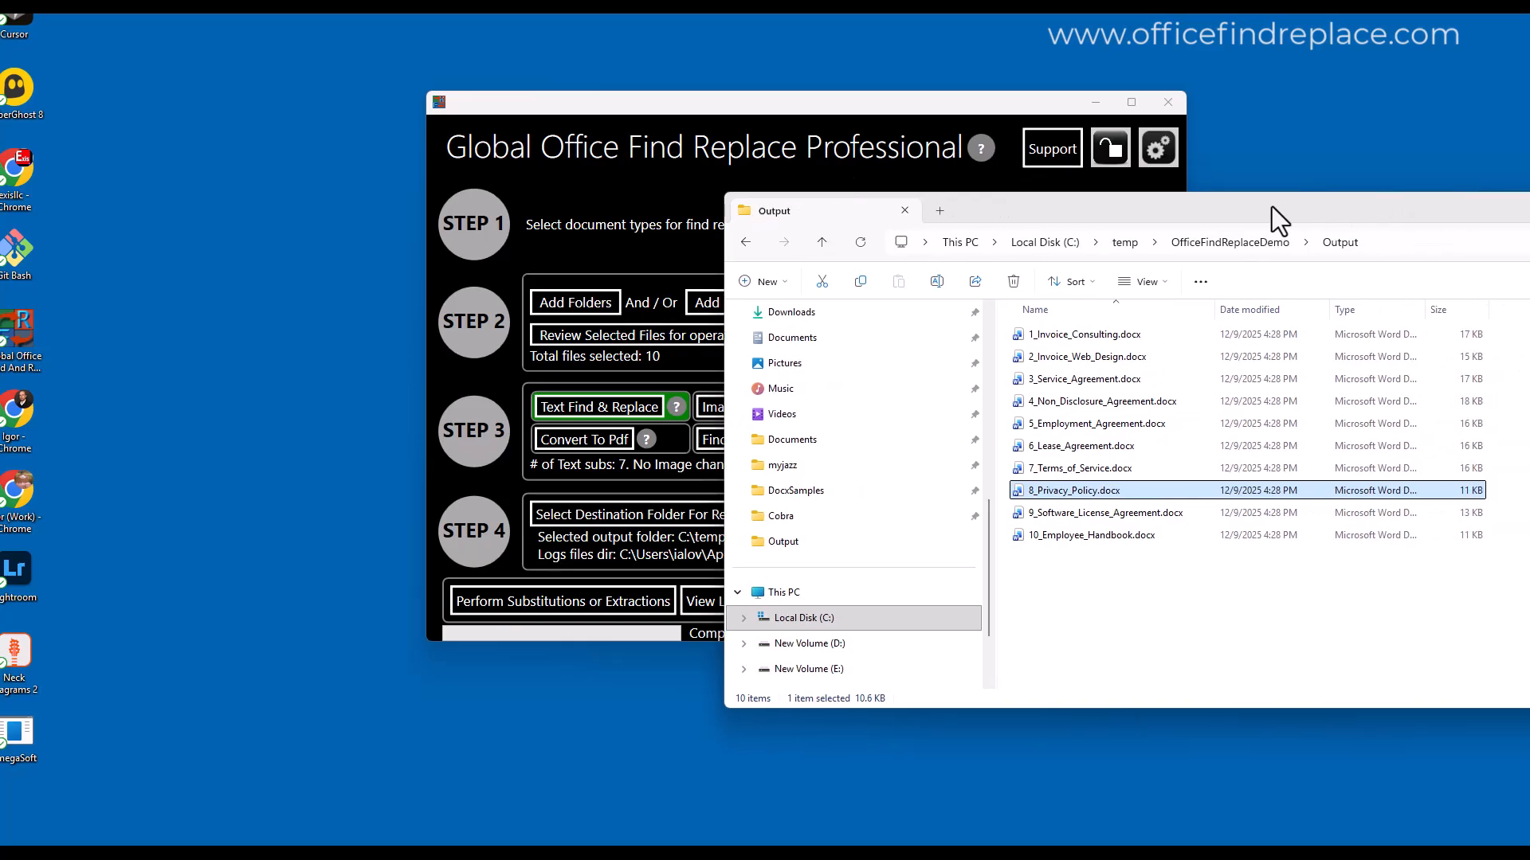
double_click(1085, 491)
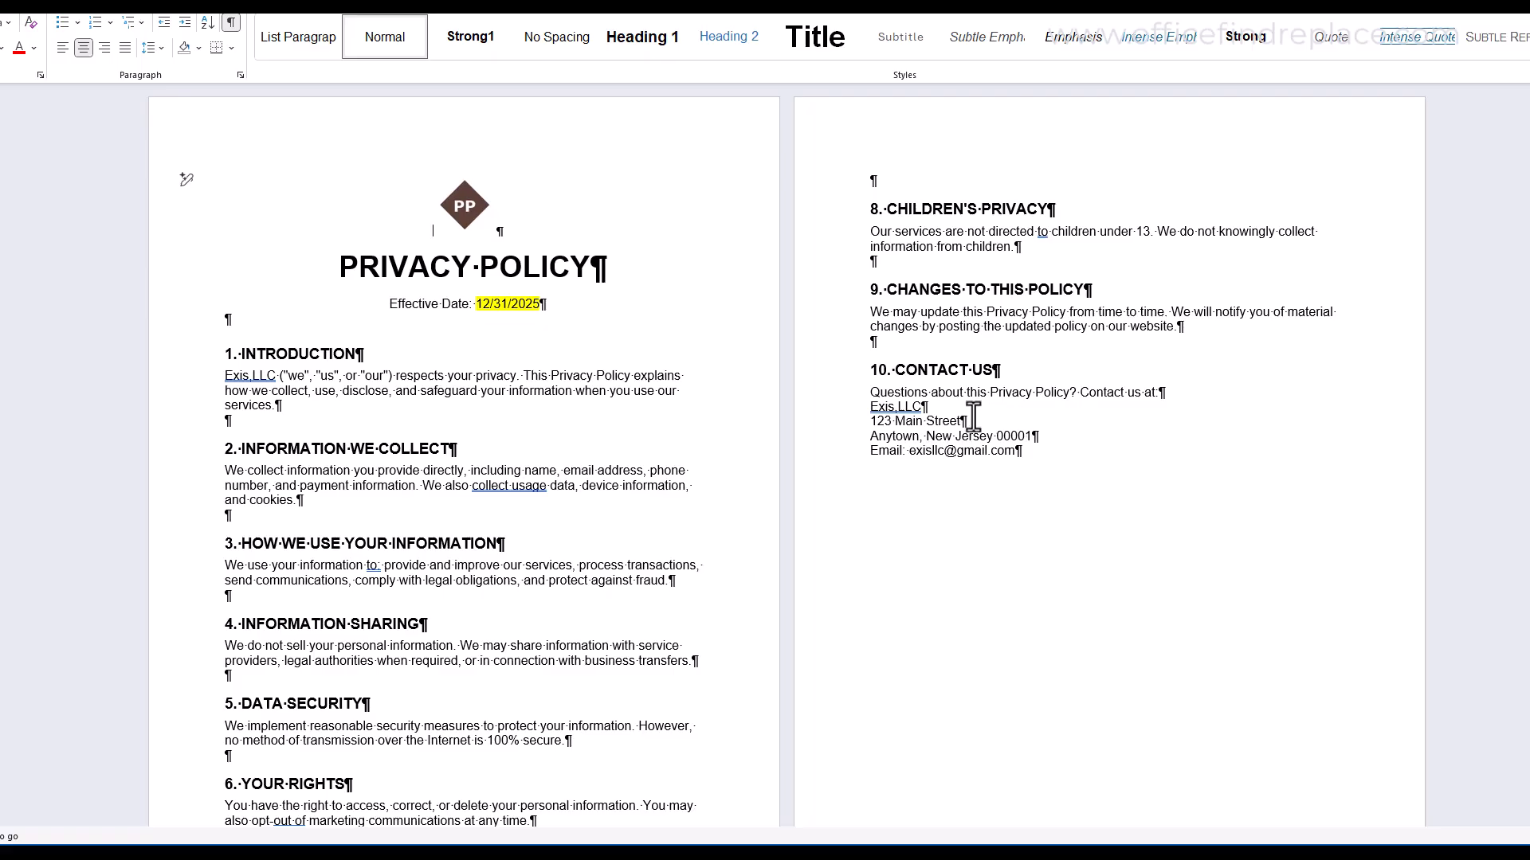
drag(922, 408, 872, 409)
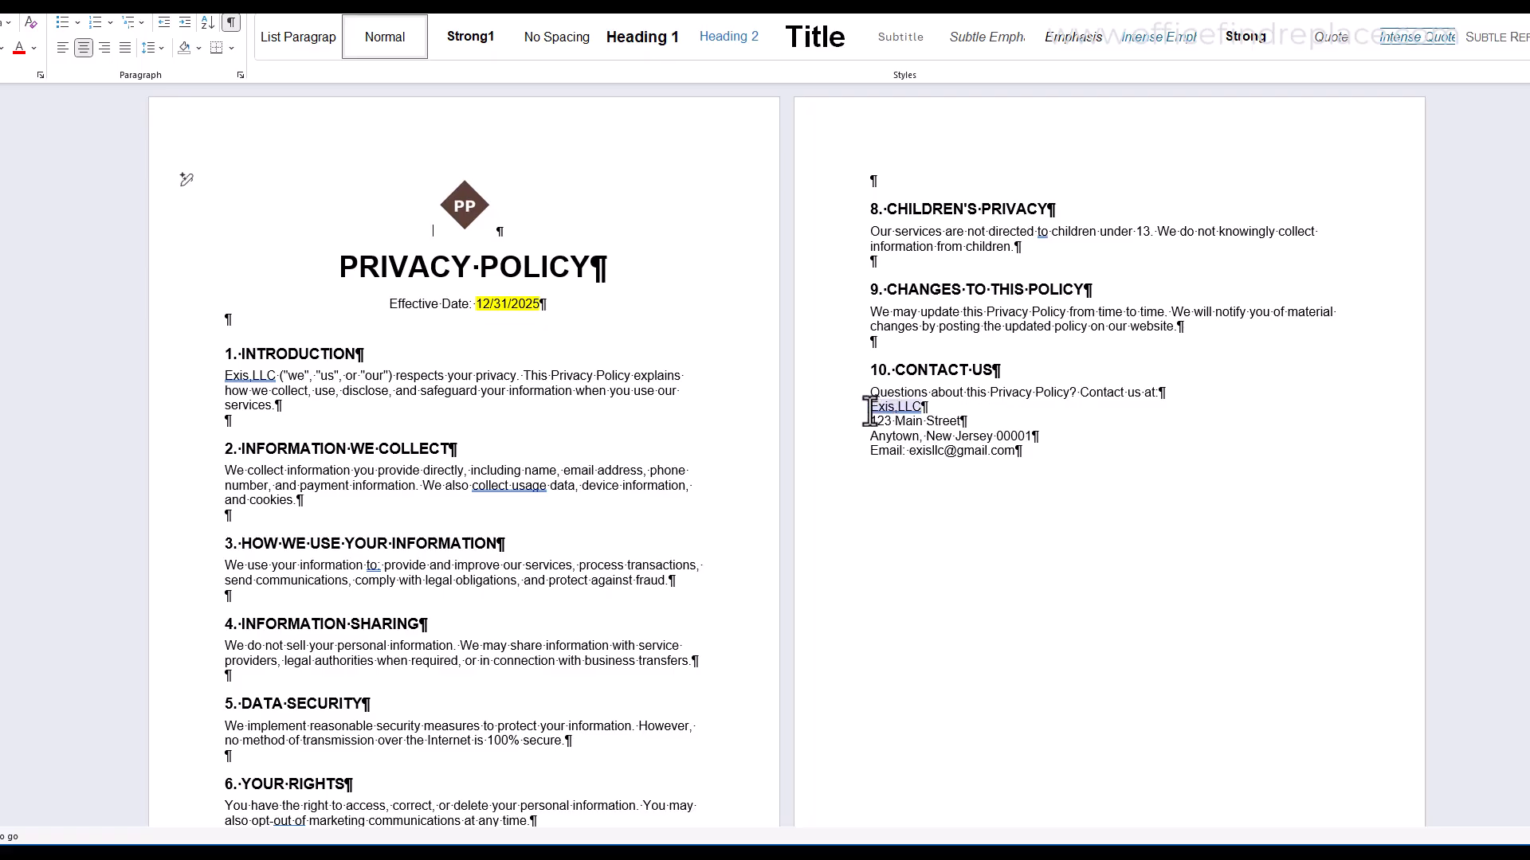
click(897, 411)
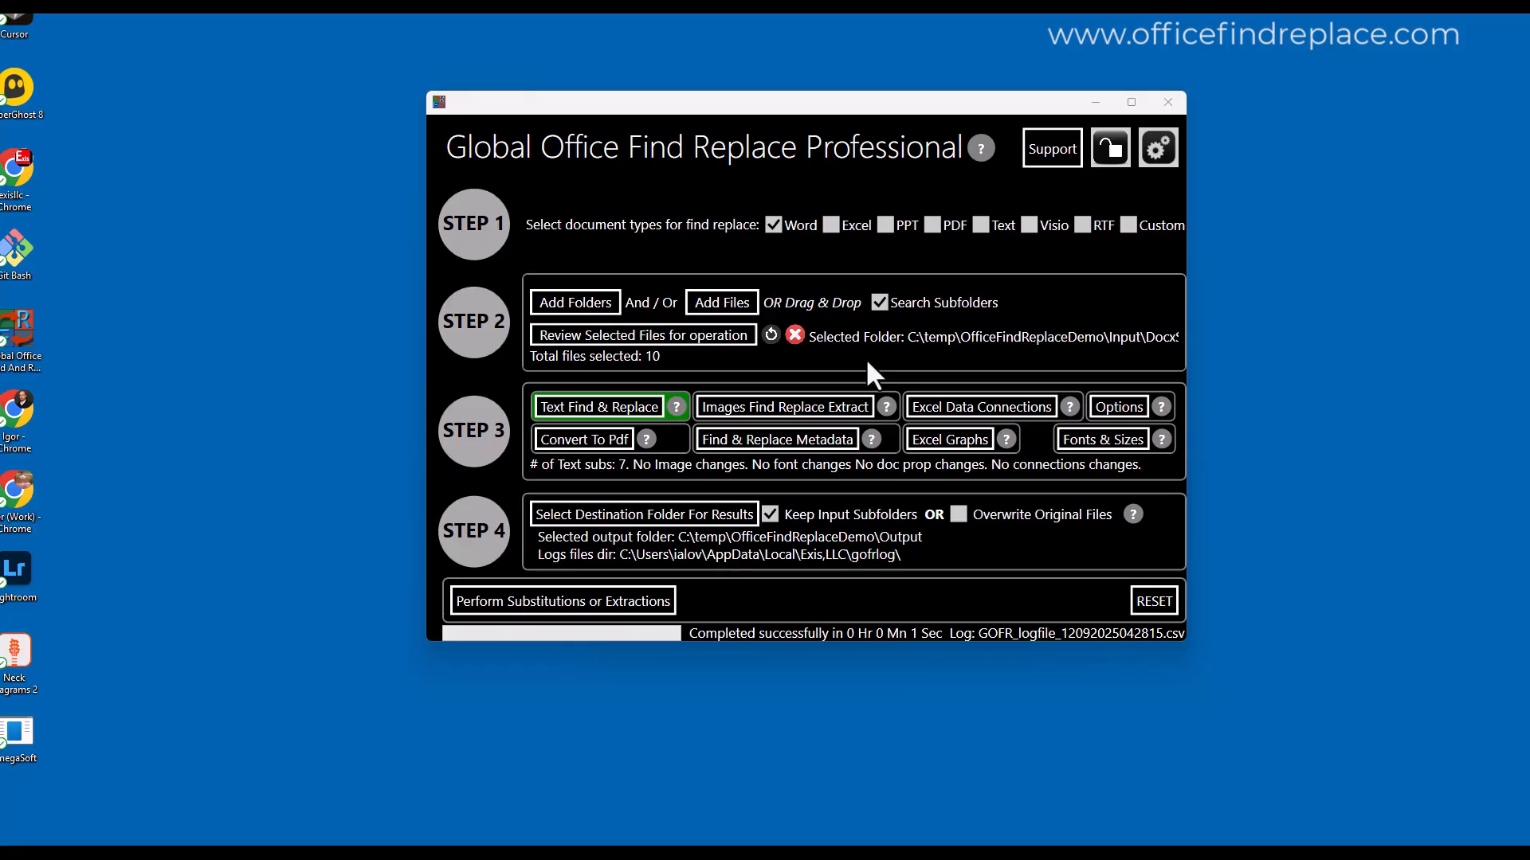
- Open the image find and replace list for the selected documents and dismiss its instructions message
click(788, 405)
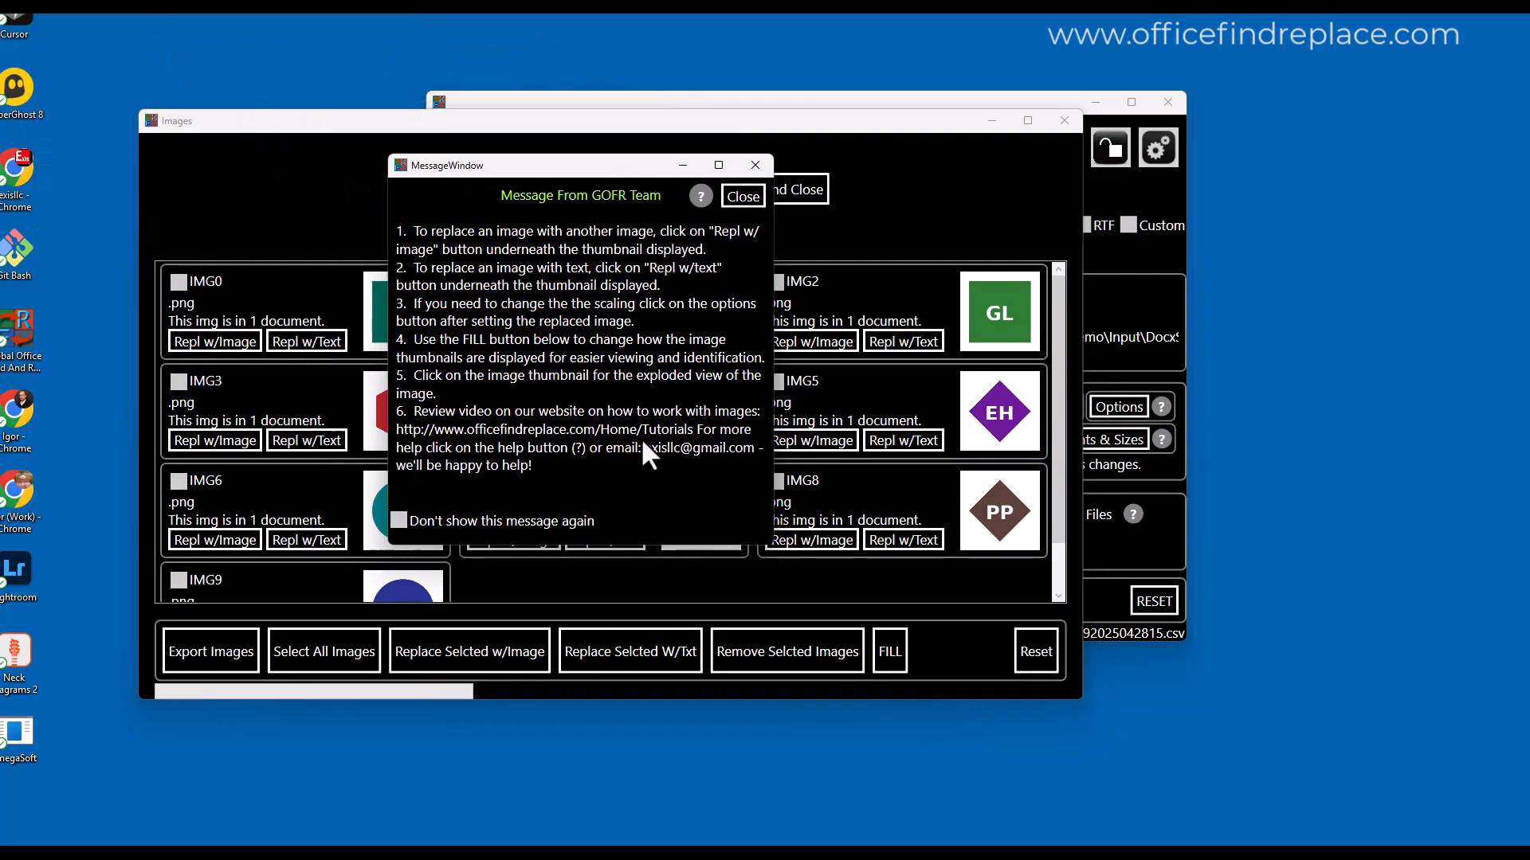
click(745, 196)
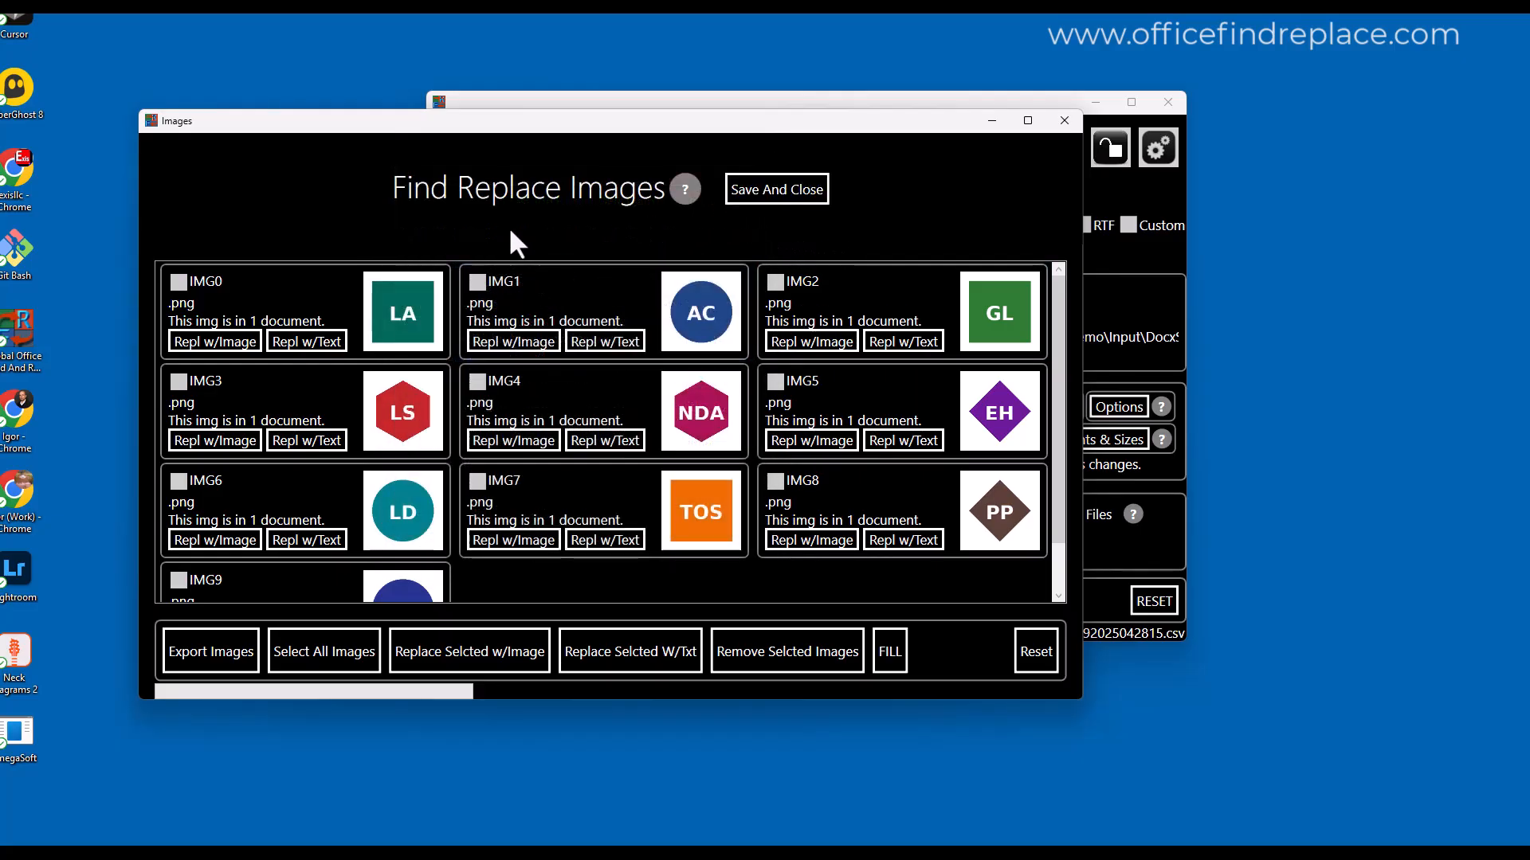
drag(586, 119, 615, 81)
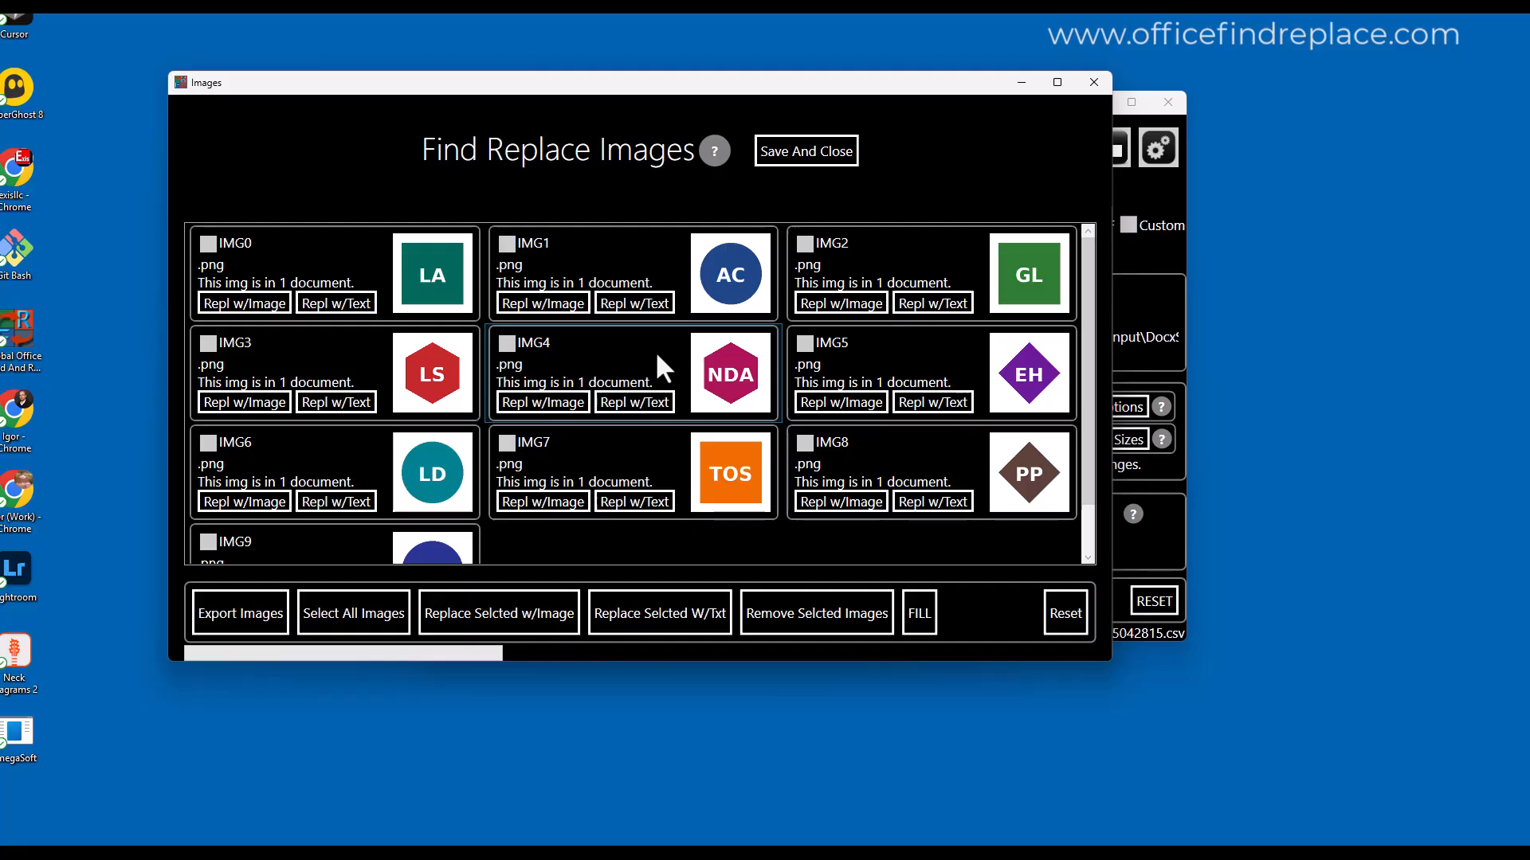
- Select IMG0, IMG3, IMG6 and IMG9, and extend the selection to all images in the list
click(208, 244)
click(208, 343)
click(208, 443)
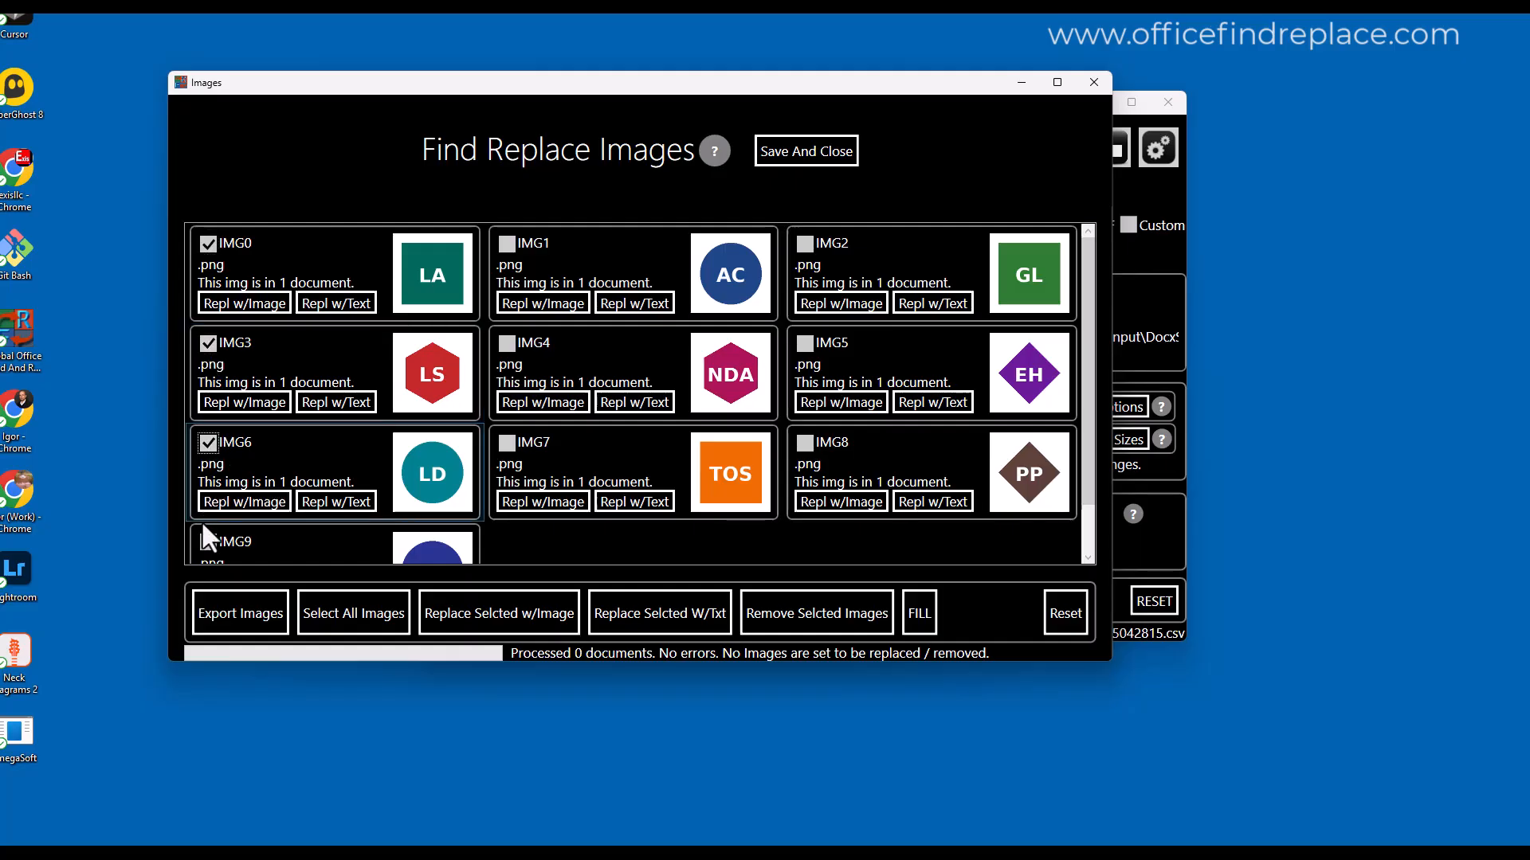
click(208, 543)
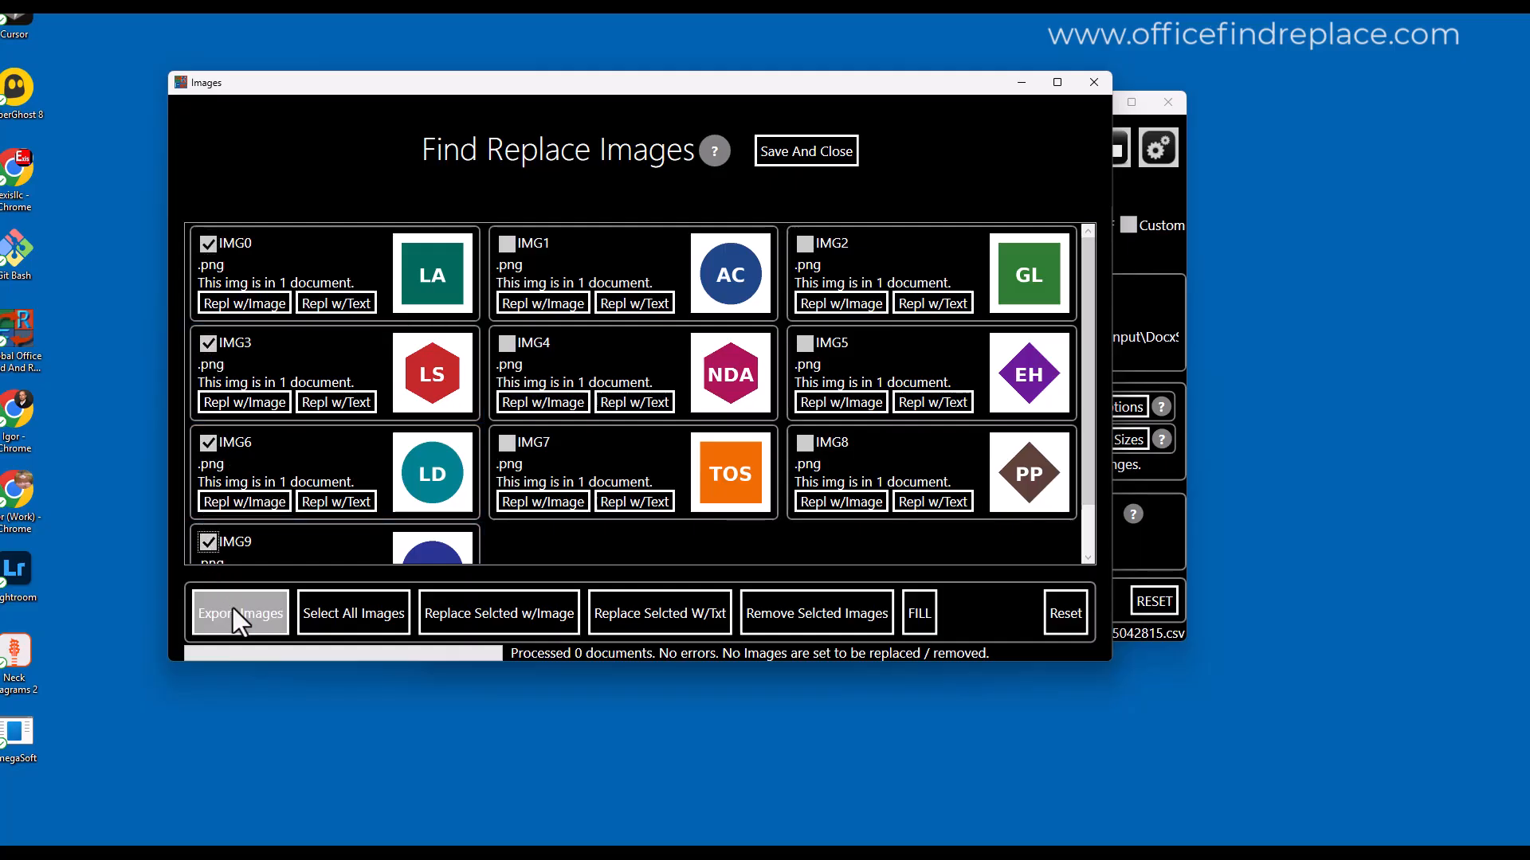
click(360, 619)
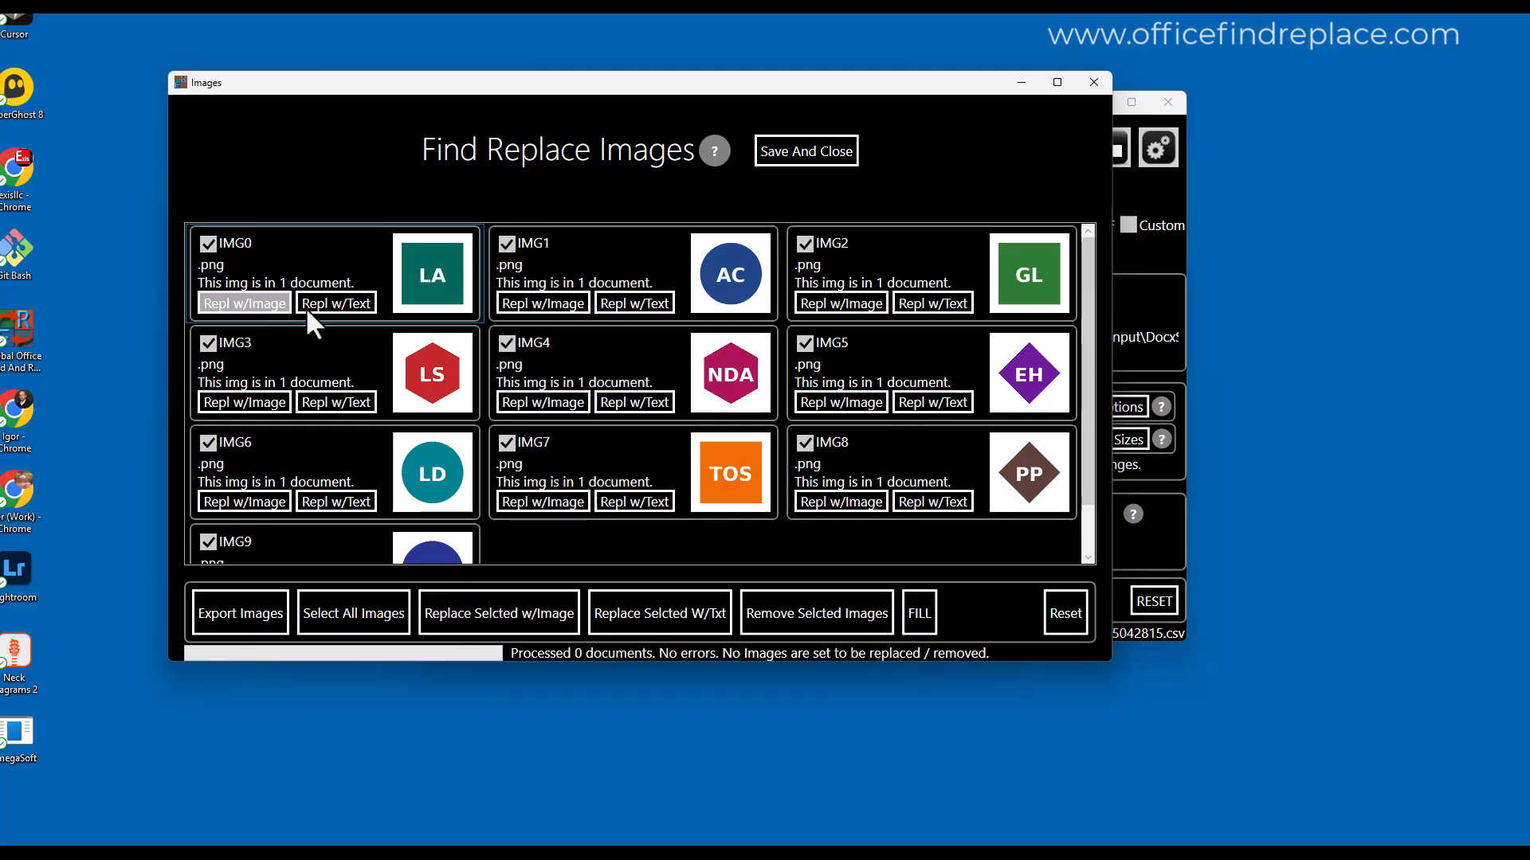
- Set GOFR.png from the DocxSamples folder as the replacement image for IMG0
click(237, 301)
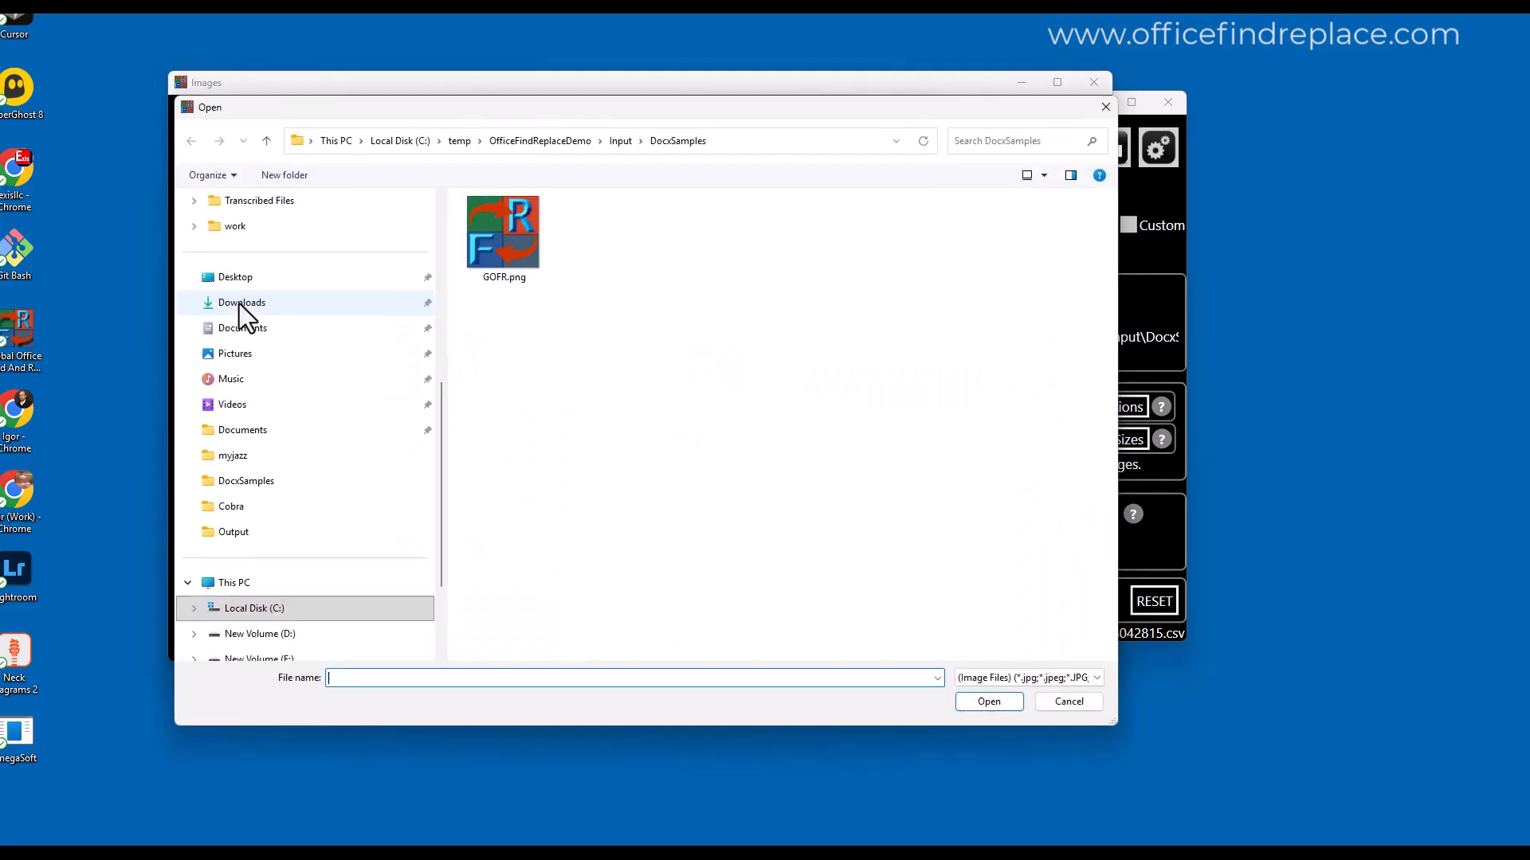
click(526, 235)
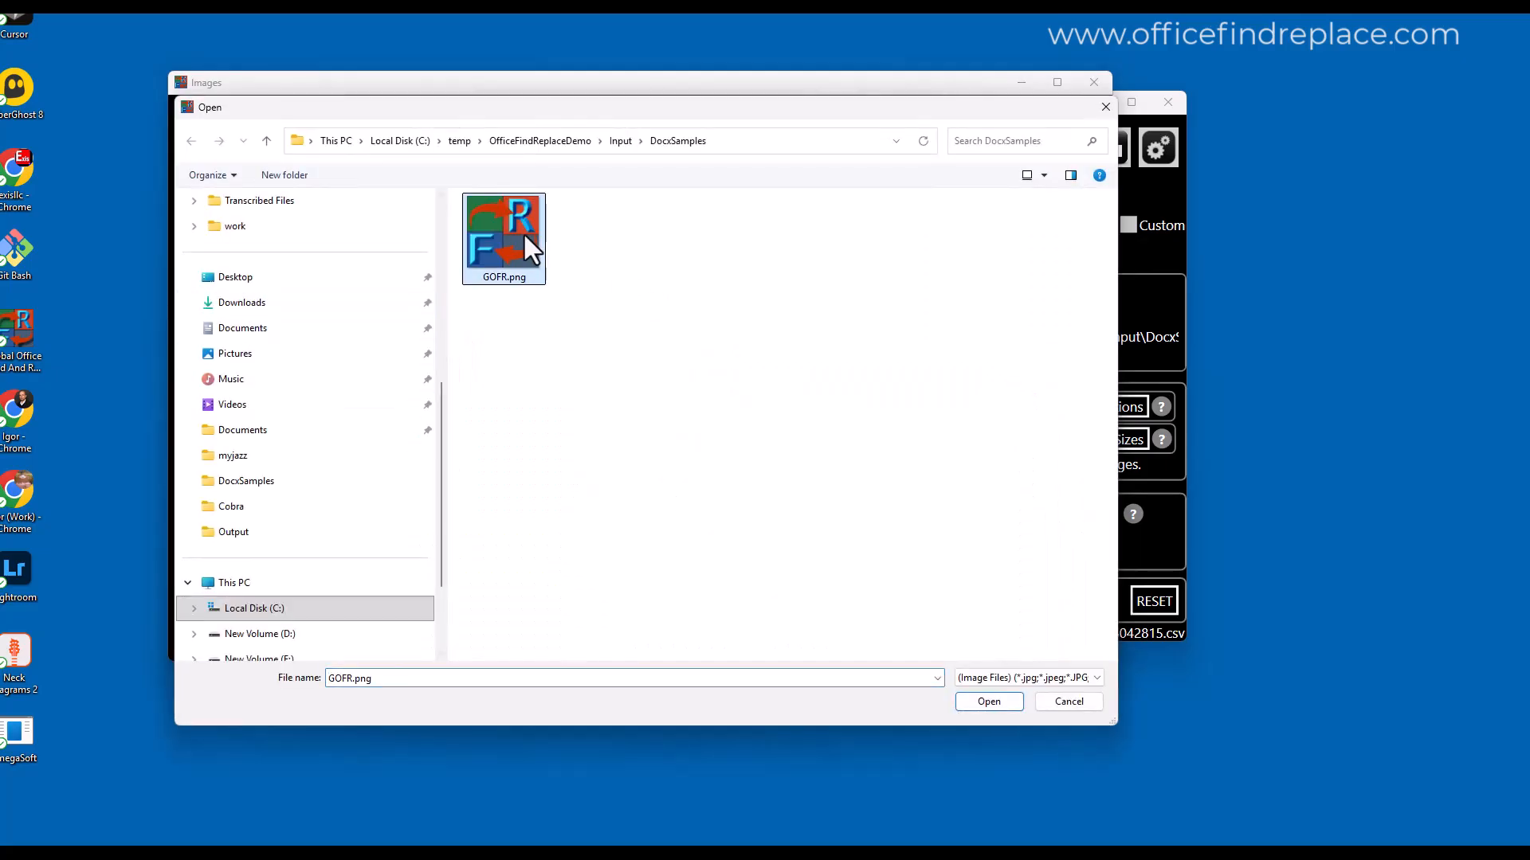
click(997, 701)
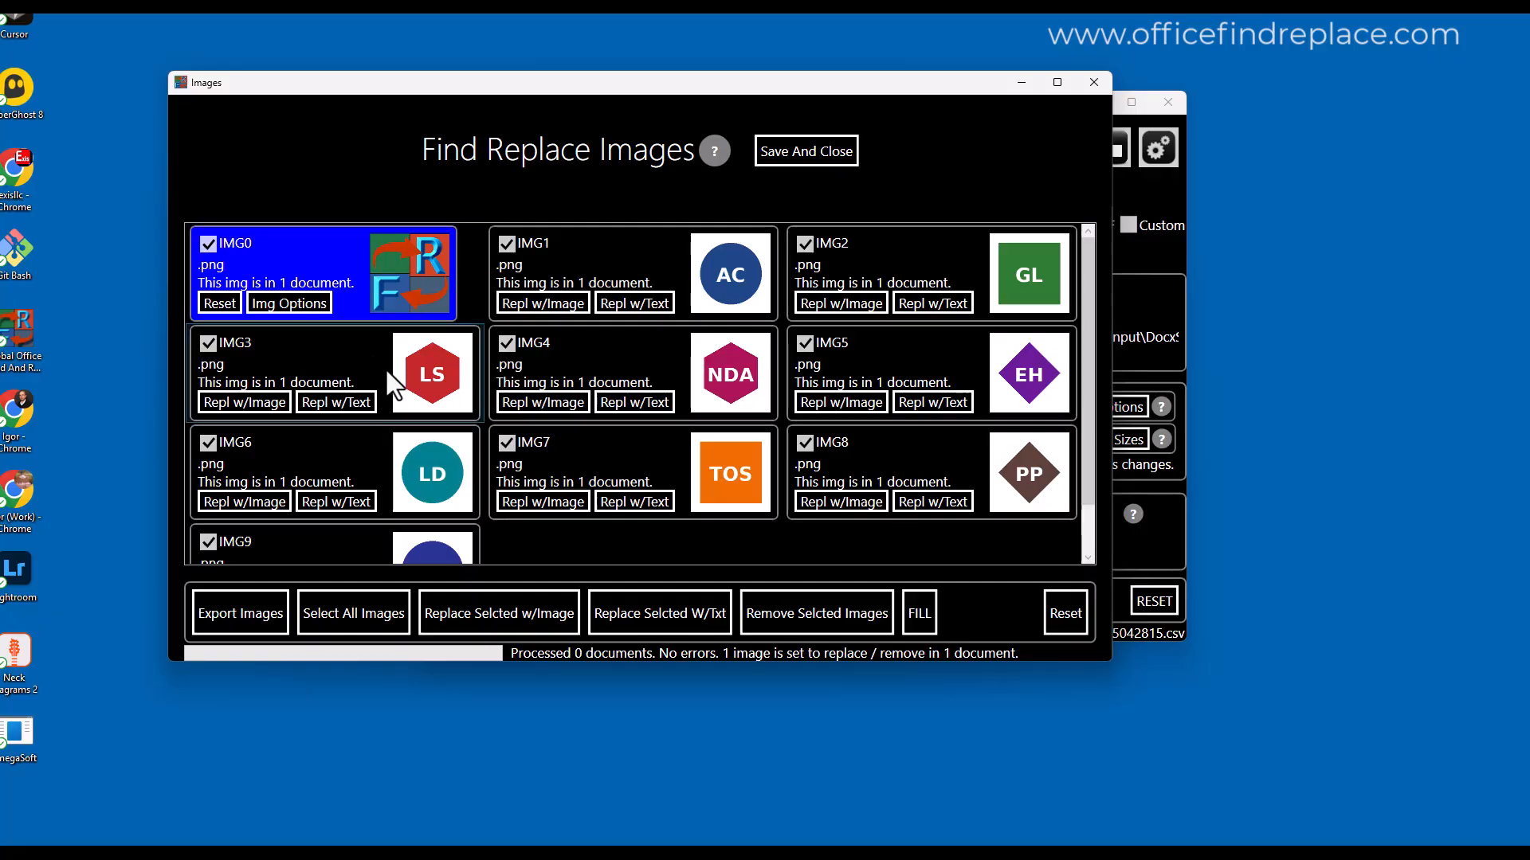
- Set GOFR.png as the replacement for all selected images at once, and save the image replacement list
click(508, 618)
click(504, 239)
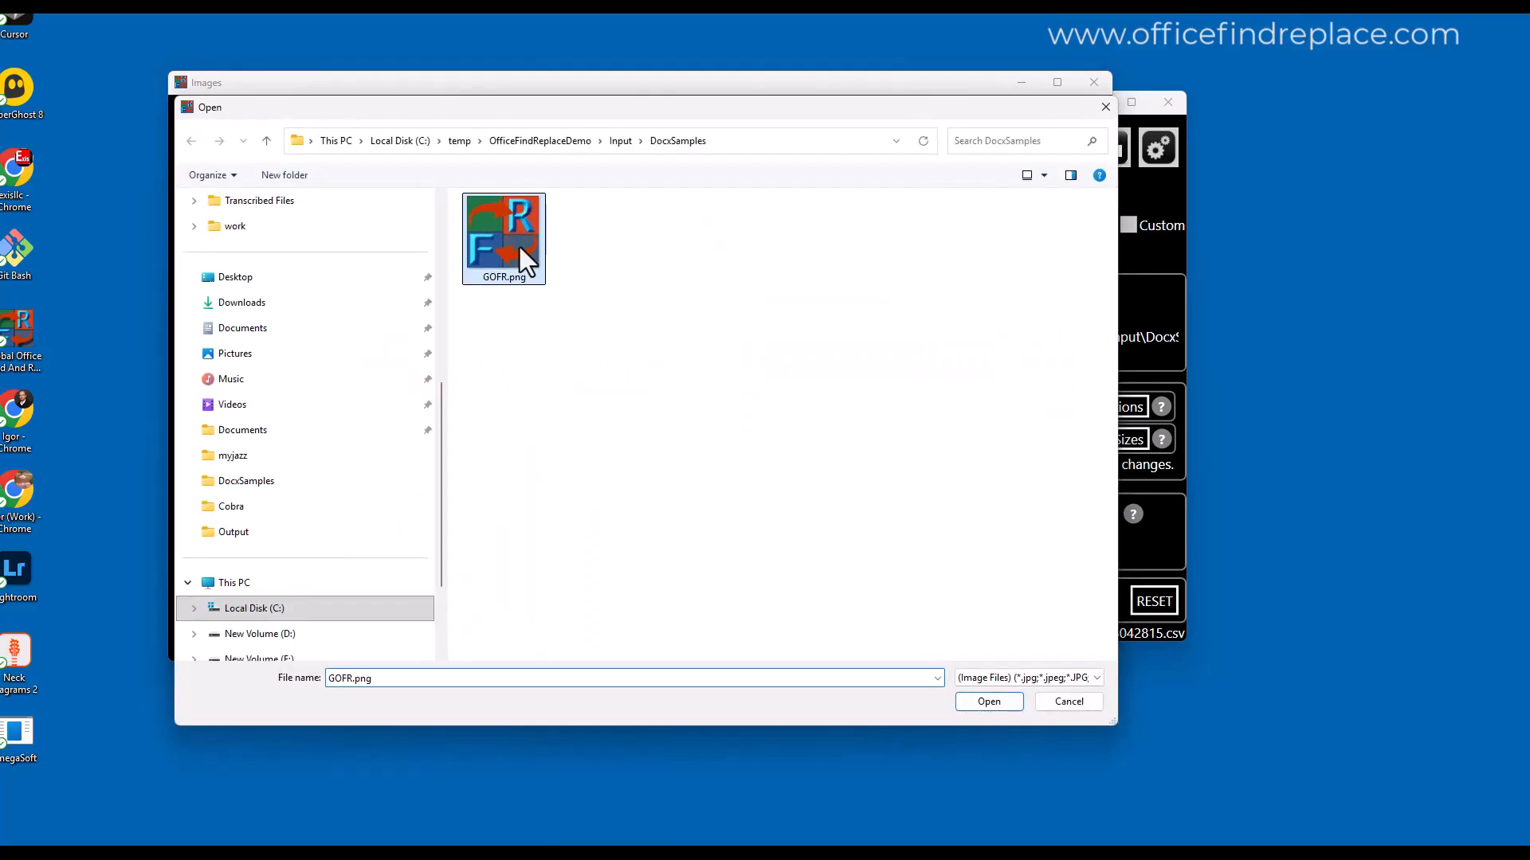
click(988, 702)
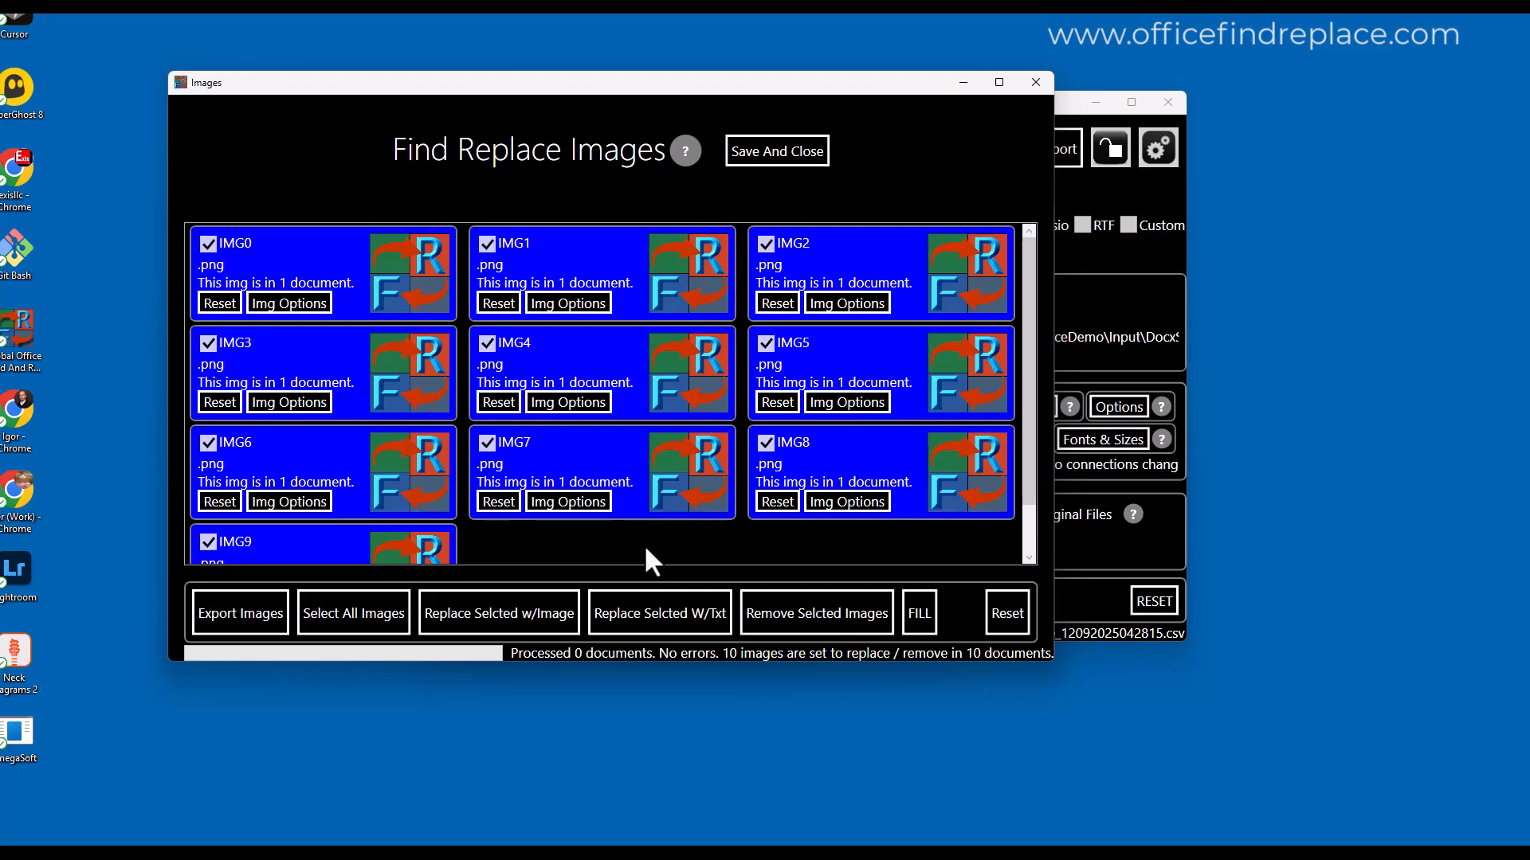
click(787, 151)
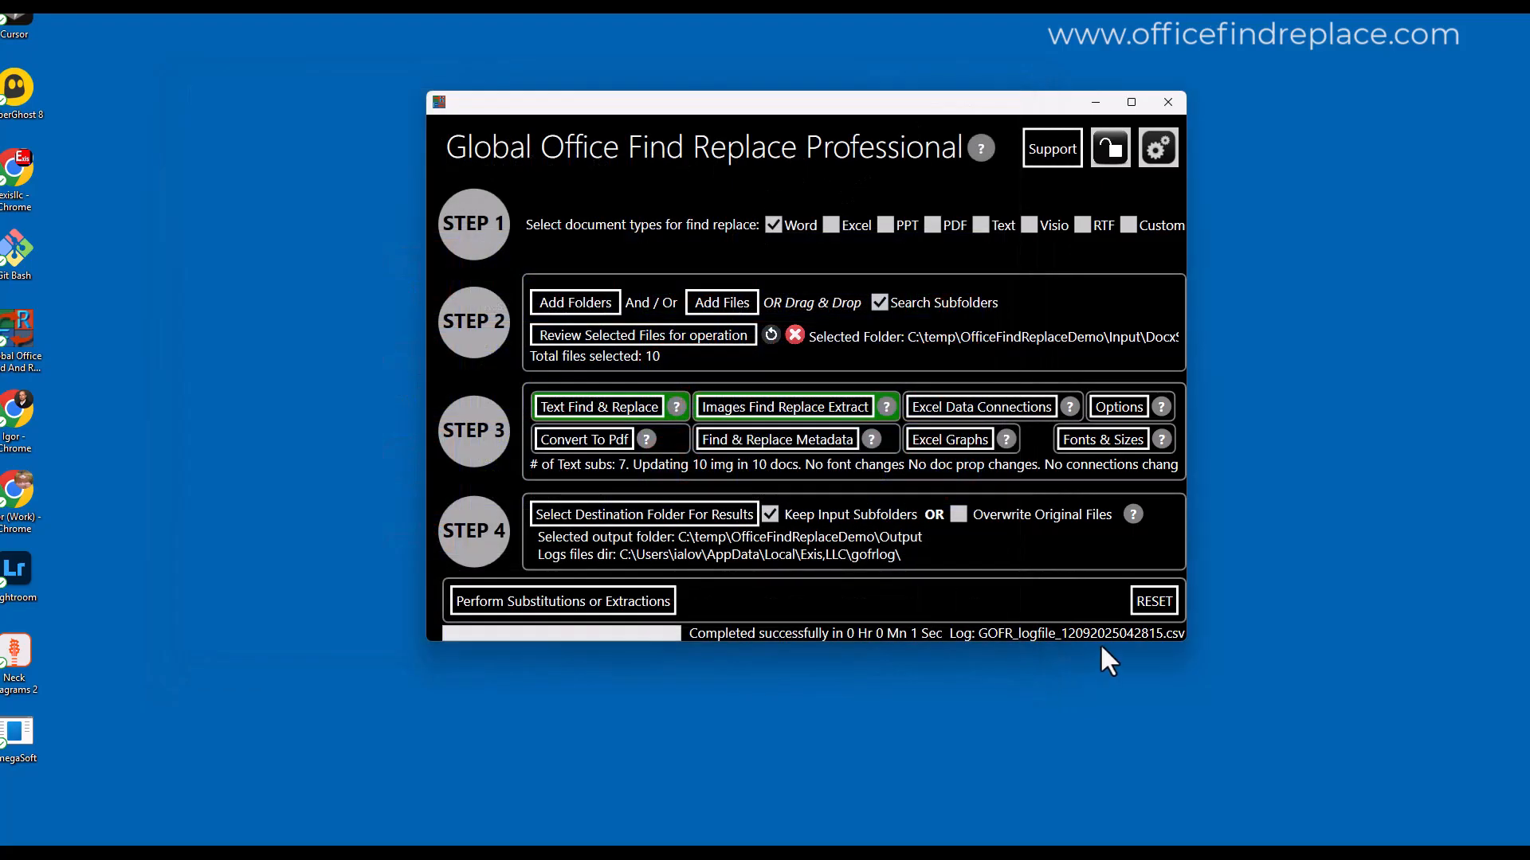
- Run the text and image substitutions on the selected Word files, and bring the Output results folder into full view
click(615, 607)
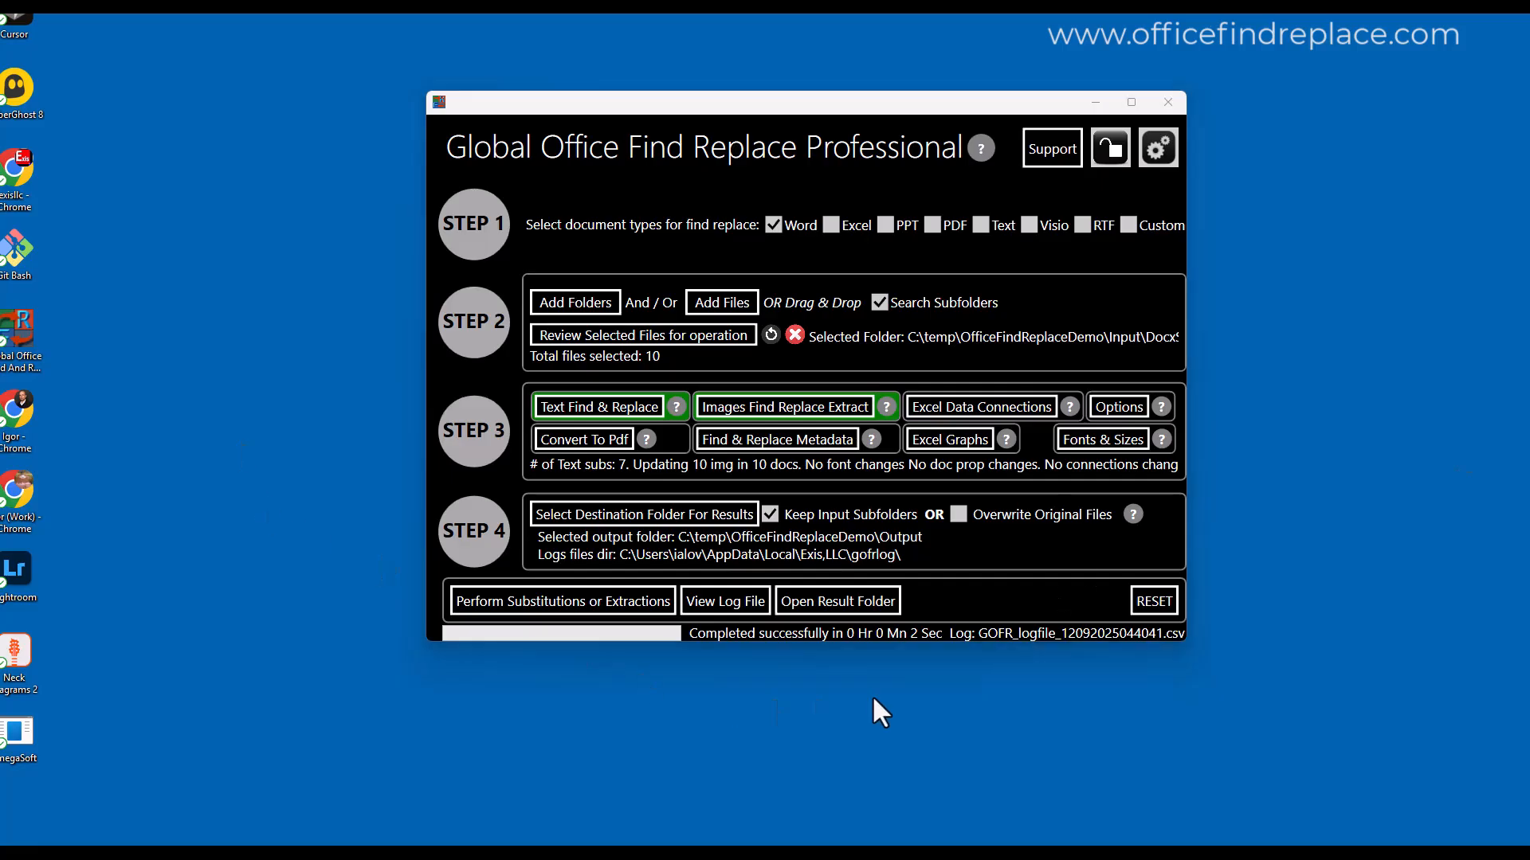
click(858, 601)
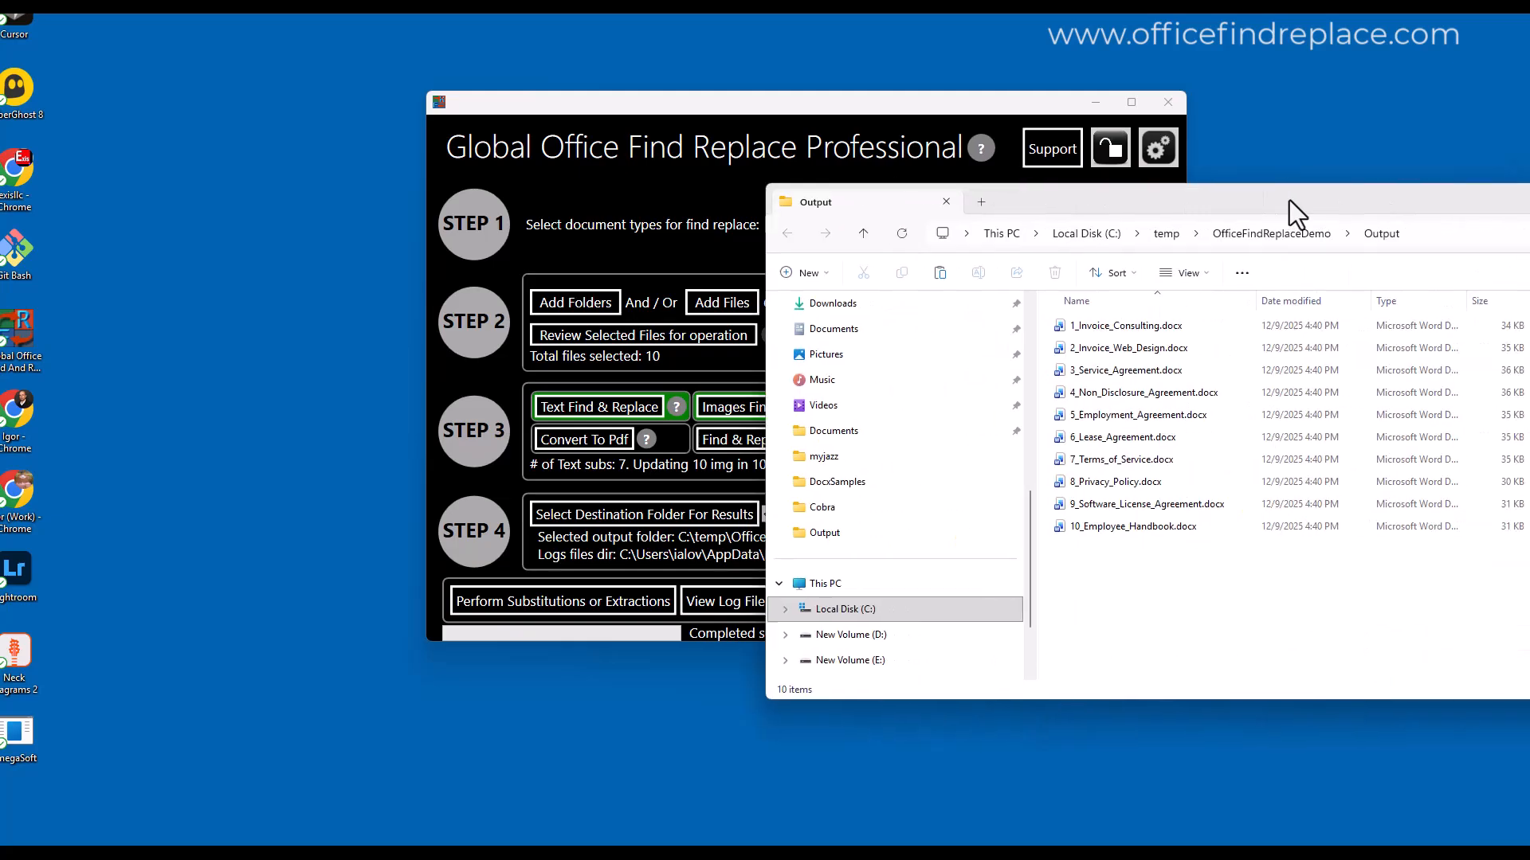
drag(1291, 212, 893, 258)
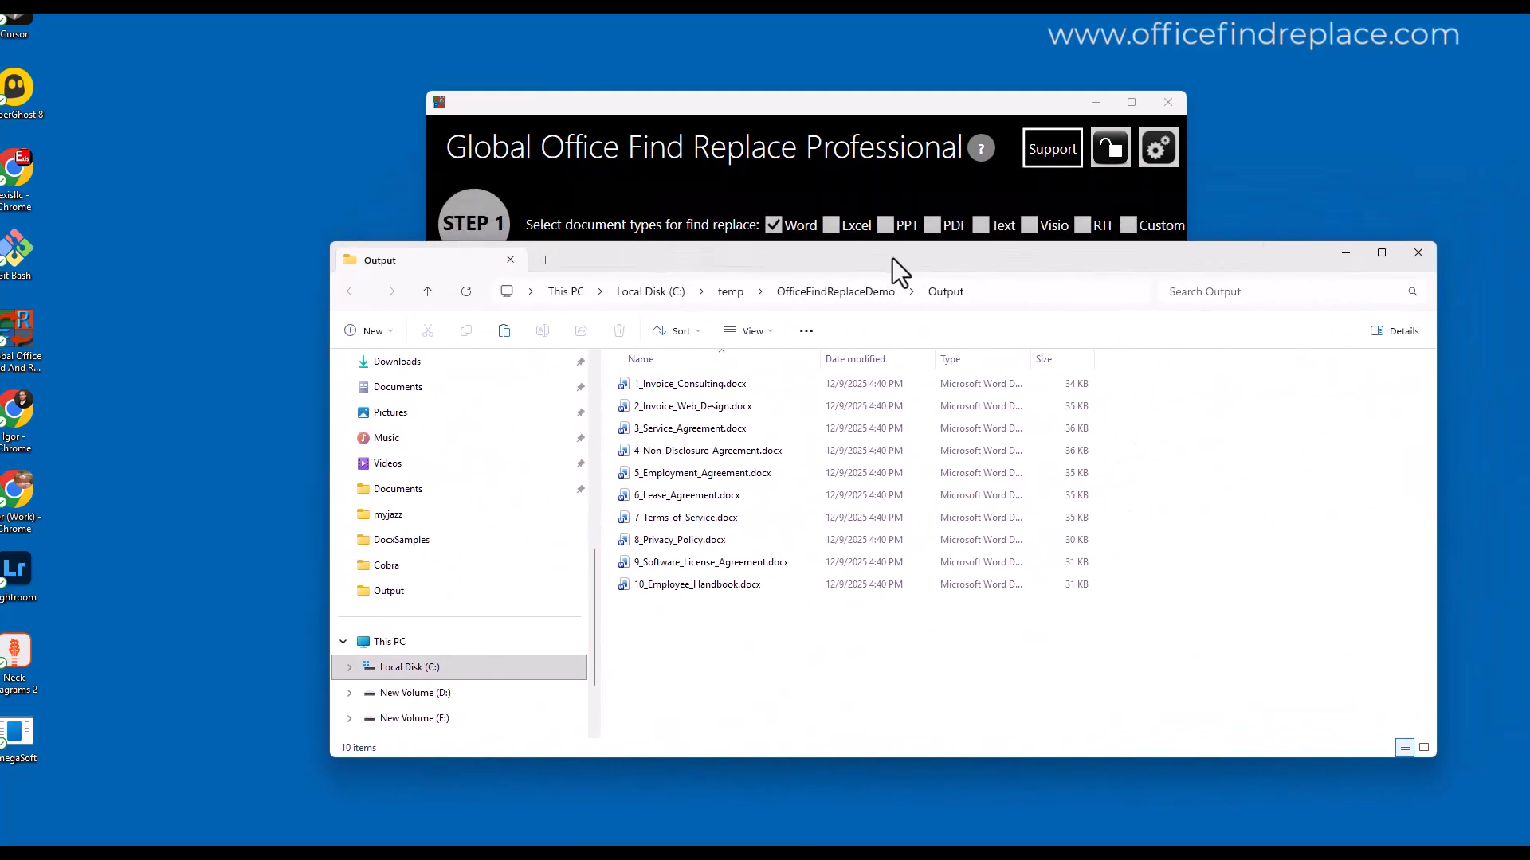
- Open 8_Privacy_Policy.docx and 1_Invoice_Consulting.docx from the Output folder to check their replaced logo images
double_click(704, 547)
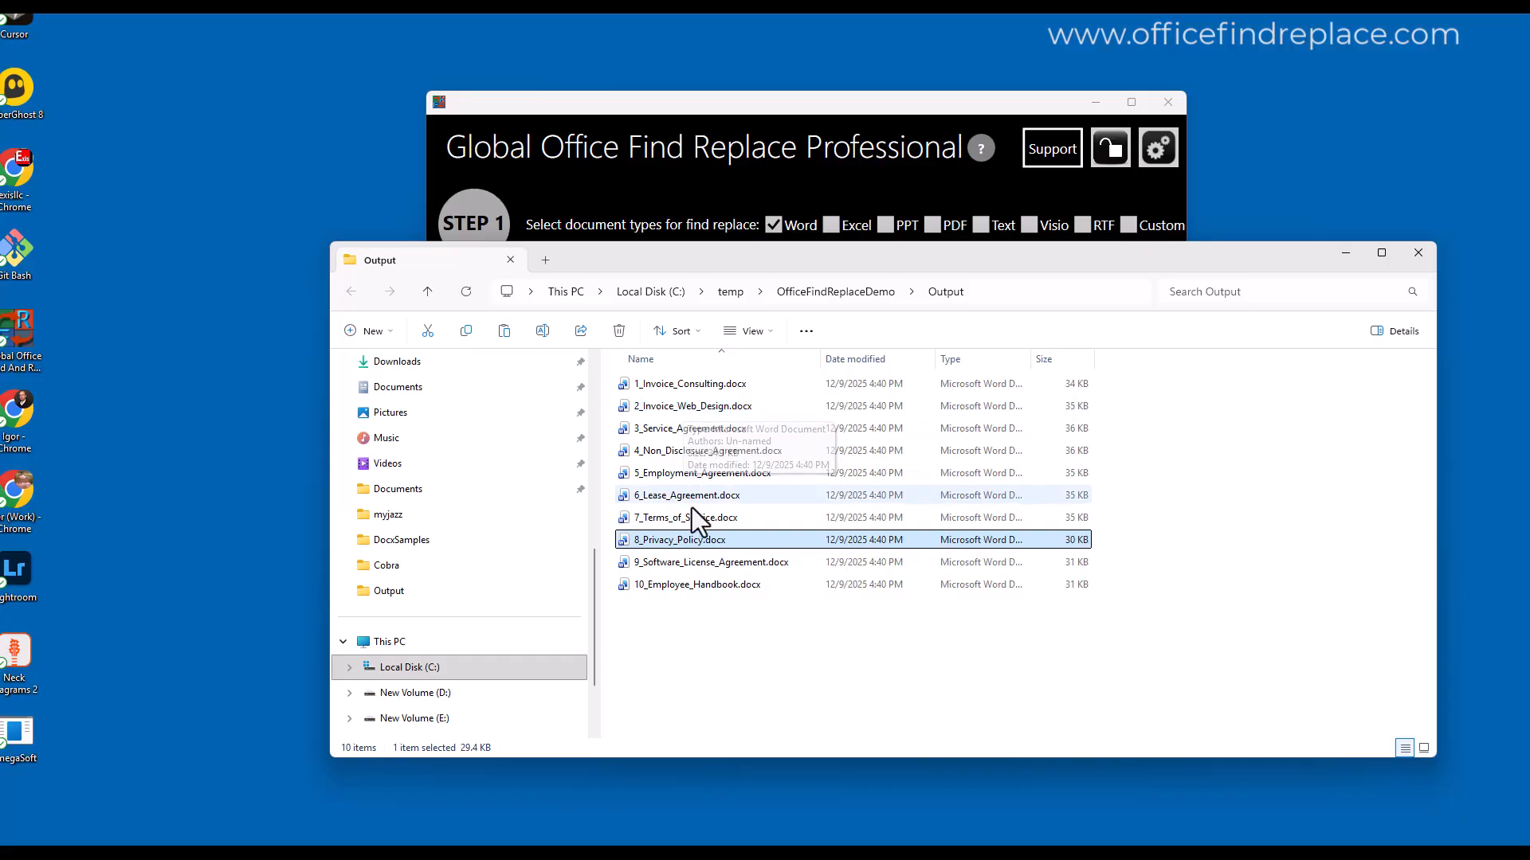
click(697, 387)
double_click(697, 387)
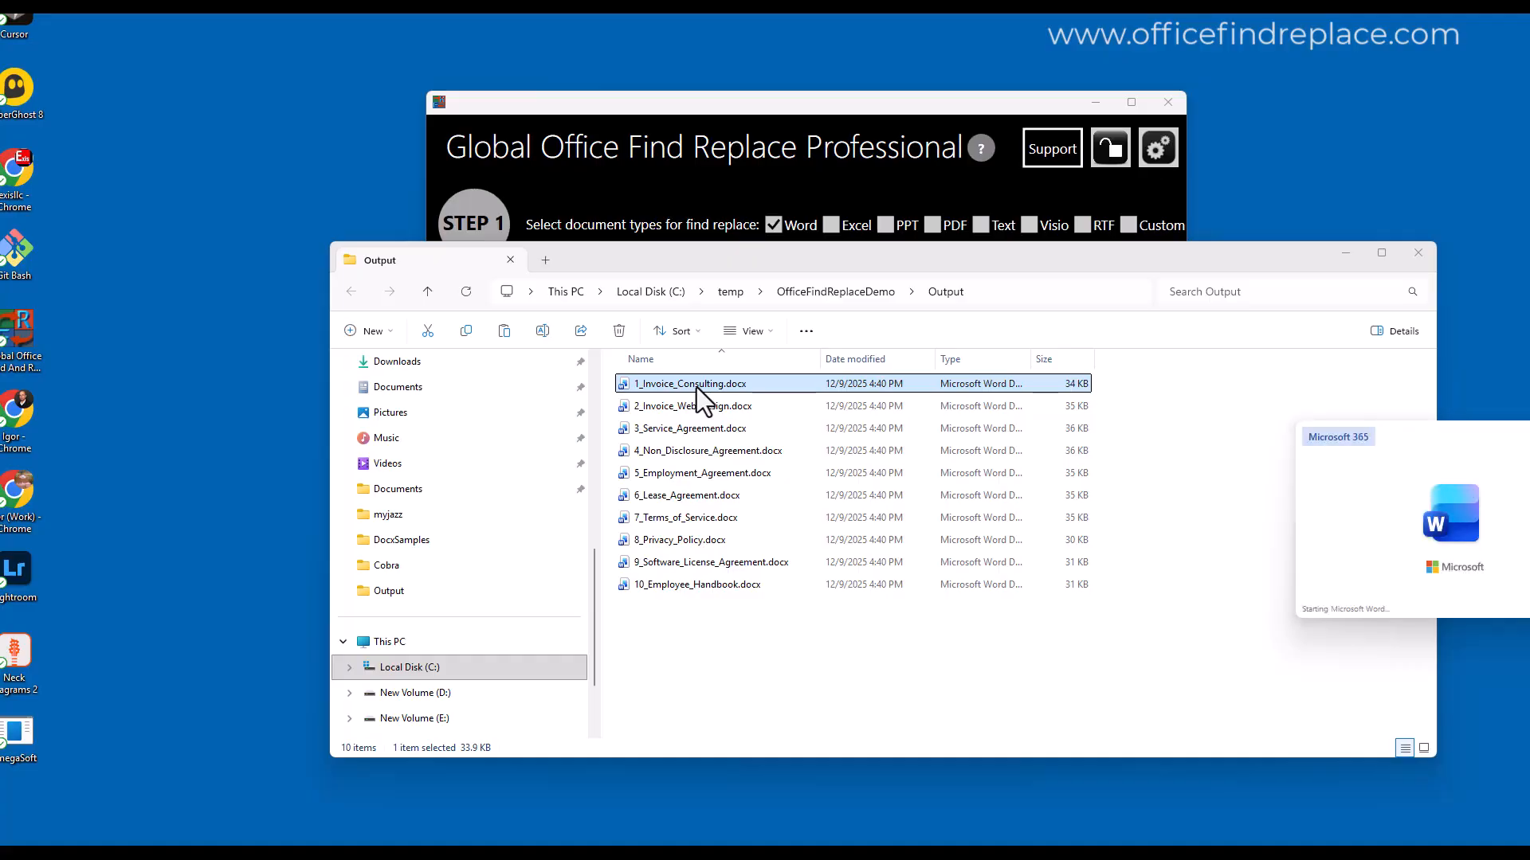